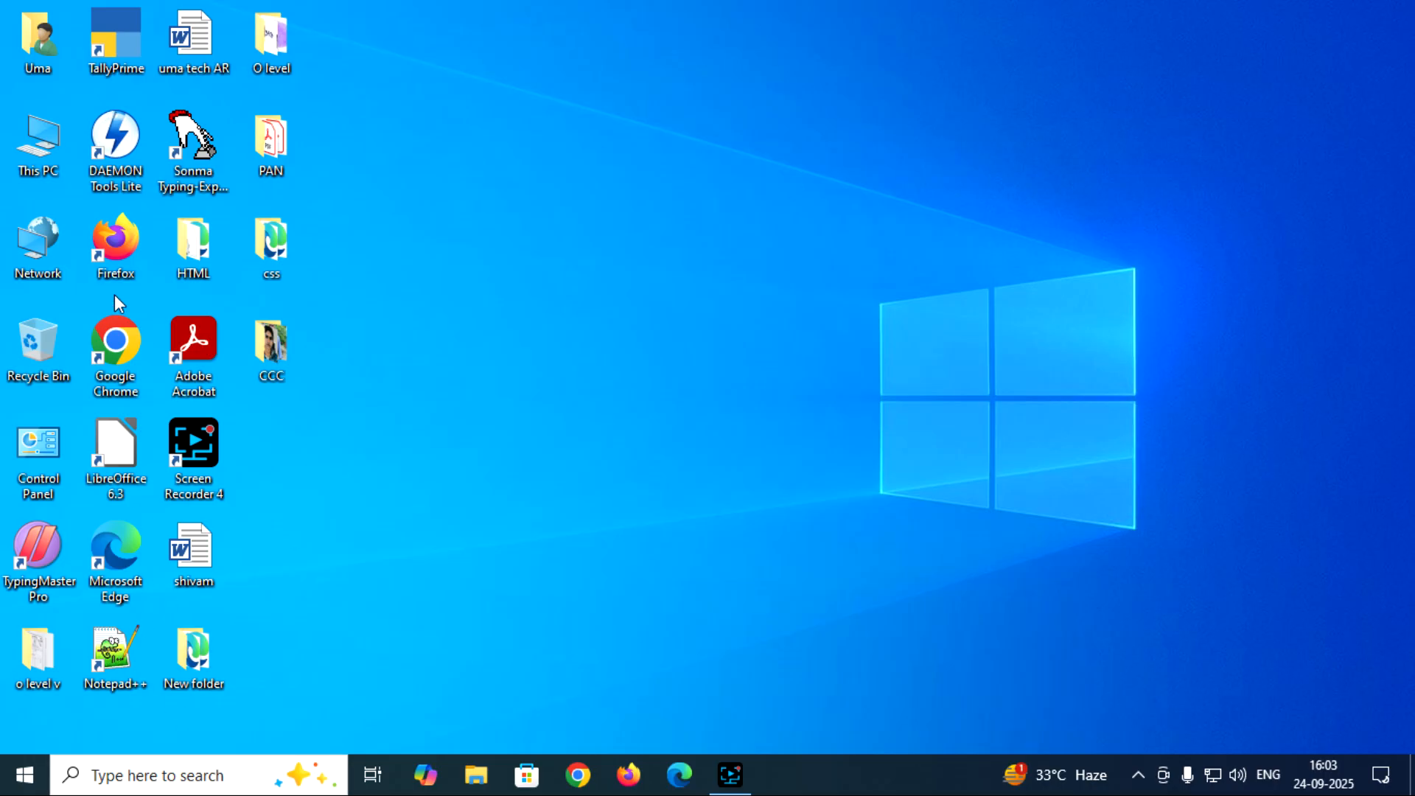
Launch TallyPrime and continue in Educational Mode.
double_click(118, 25)
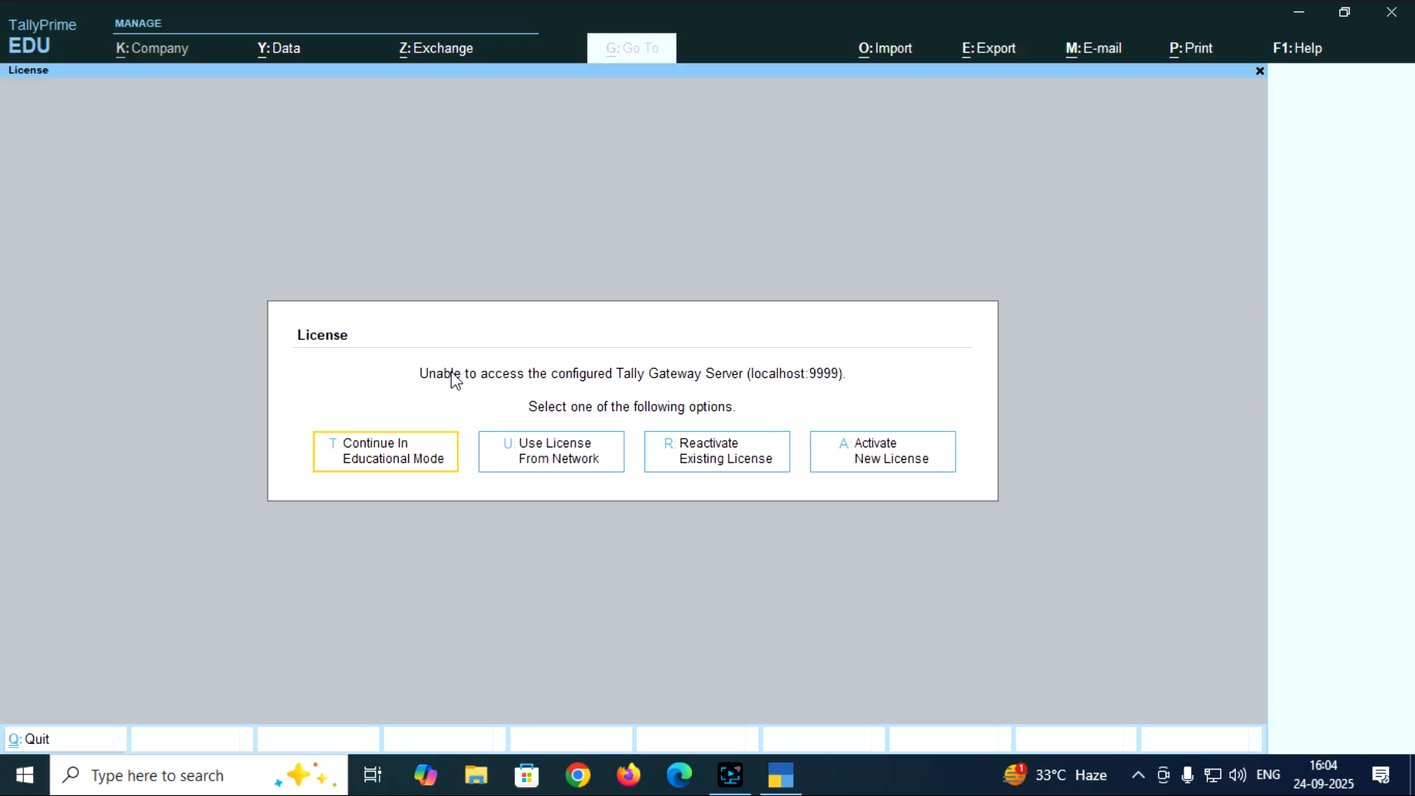
left_click(369, 451)
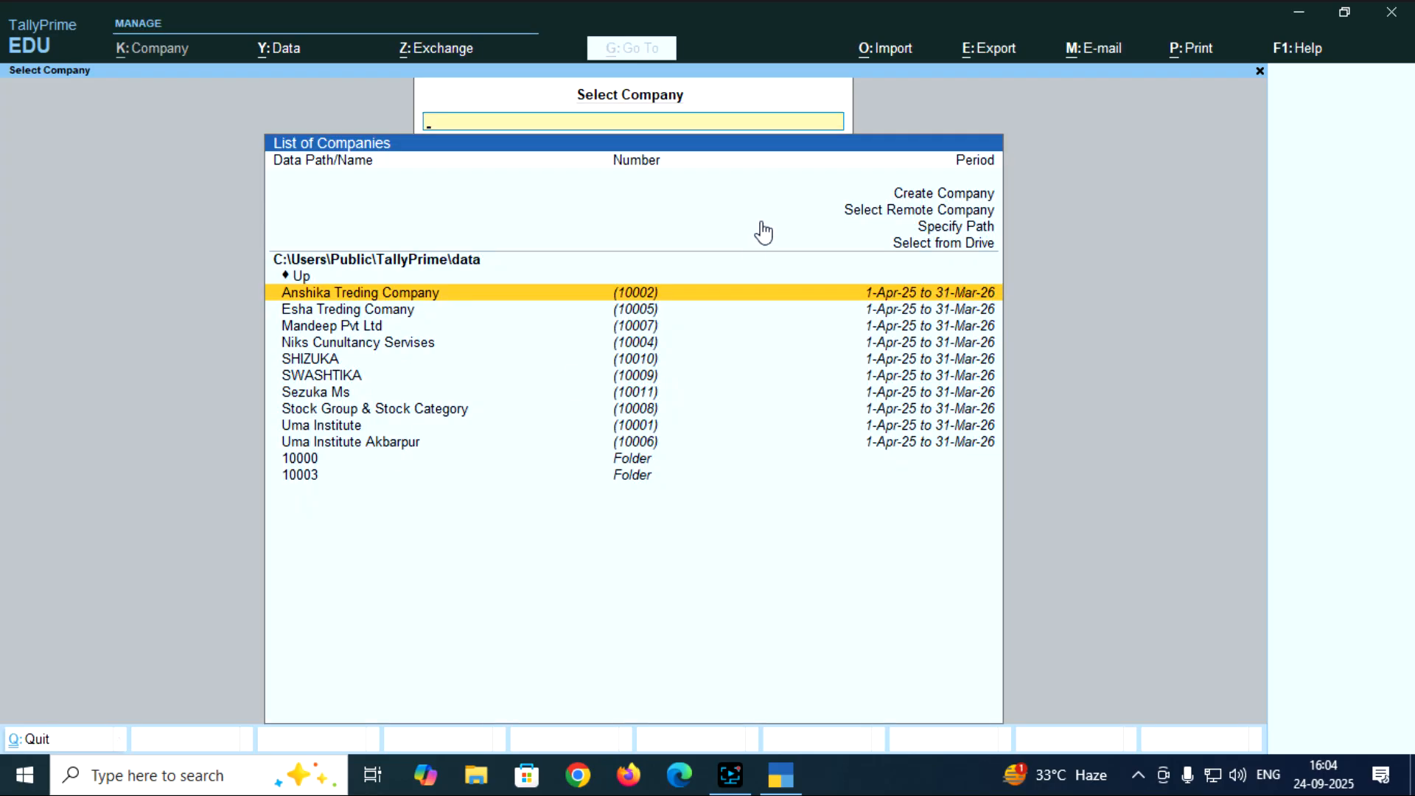
Open the company Uma Institute Akbarpur and bring up its list of masters for creation.
key("Down")
key("Down")
key("Down")
key("Down")
key("Down")
key("Down")
key("Down")
key("Down")
key("Down")
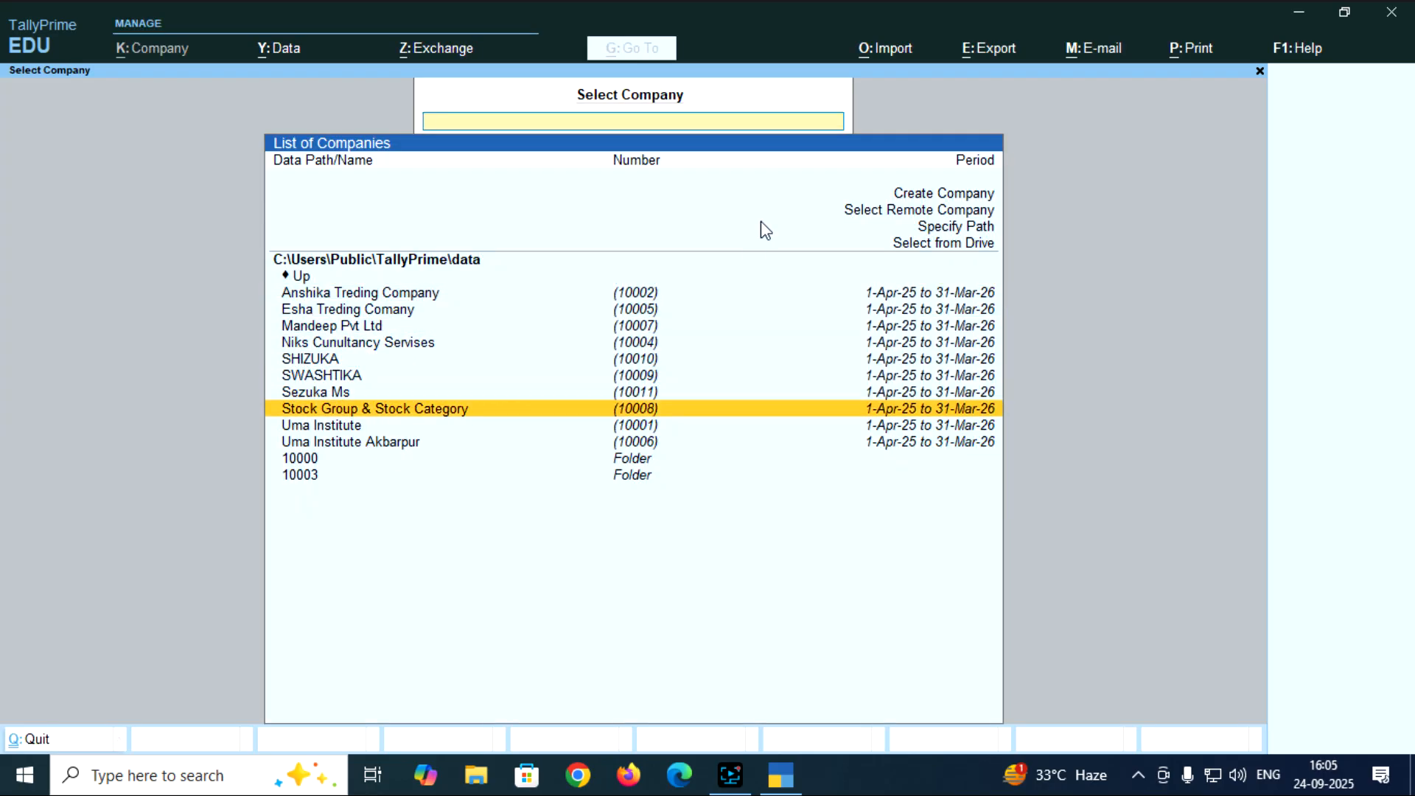
key("Return")
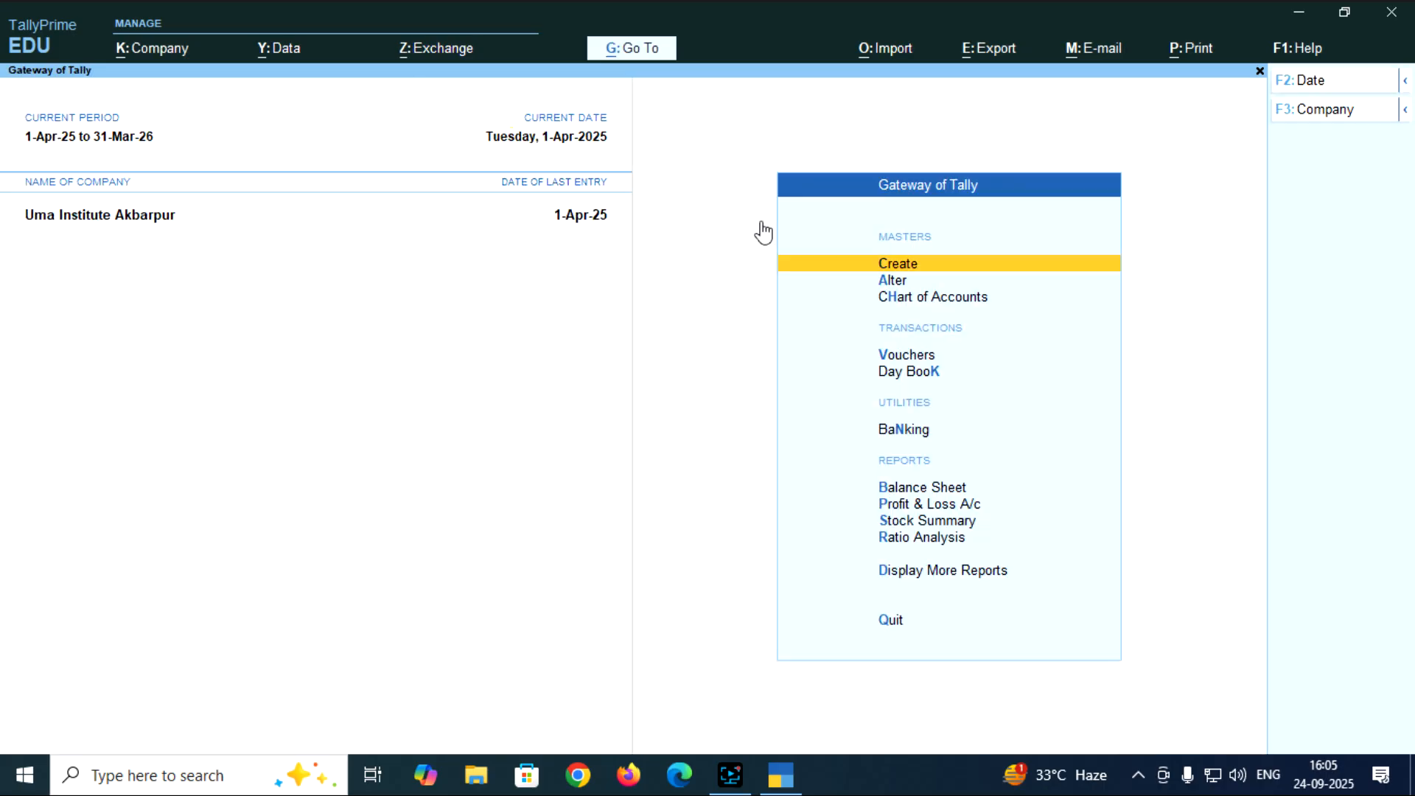
key("Return")
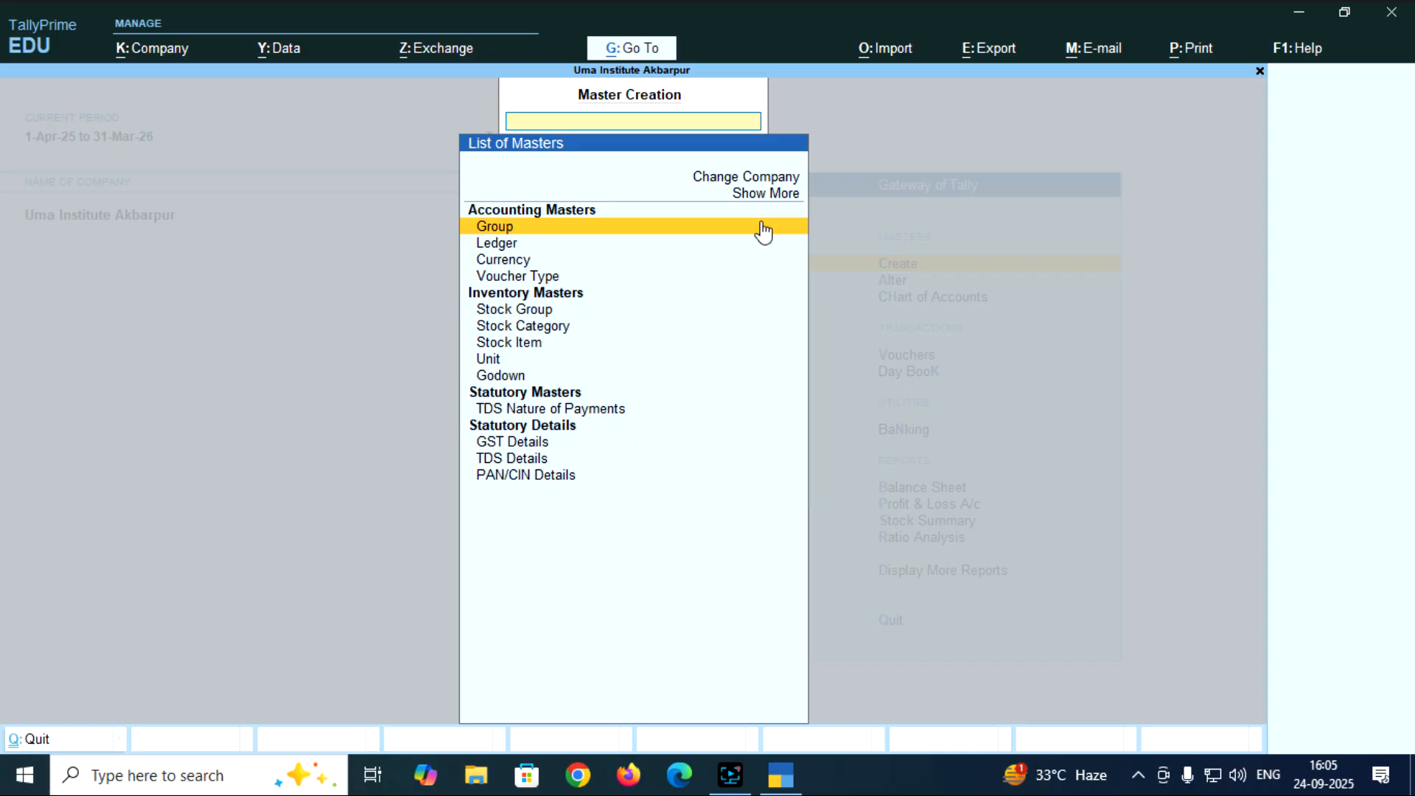
Try to create a TDS nature of payment named "Fees for Professional Services", and leave the creation form.
key("Down")
key("Down")
key("Down")
key("Down")
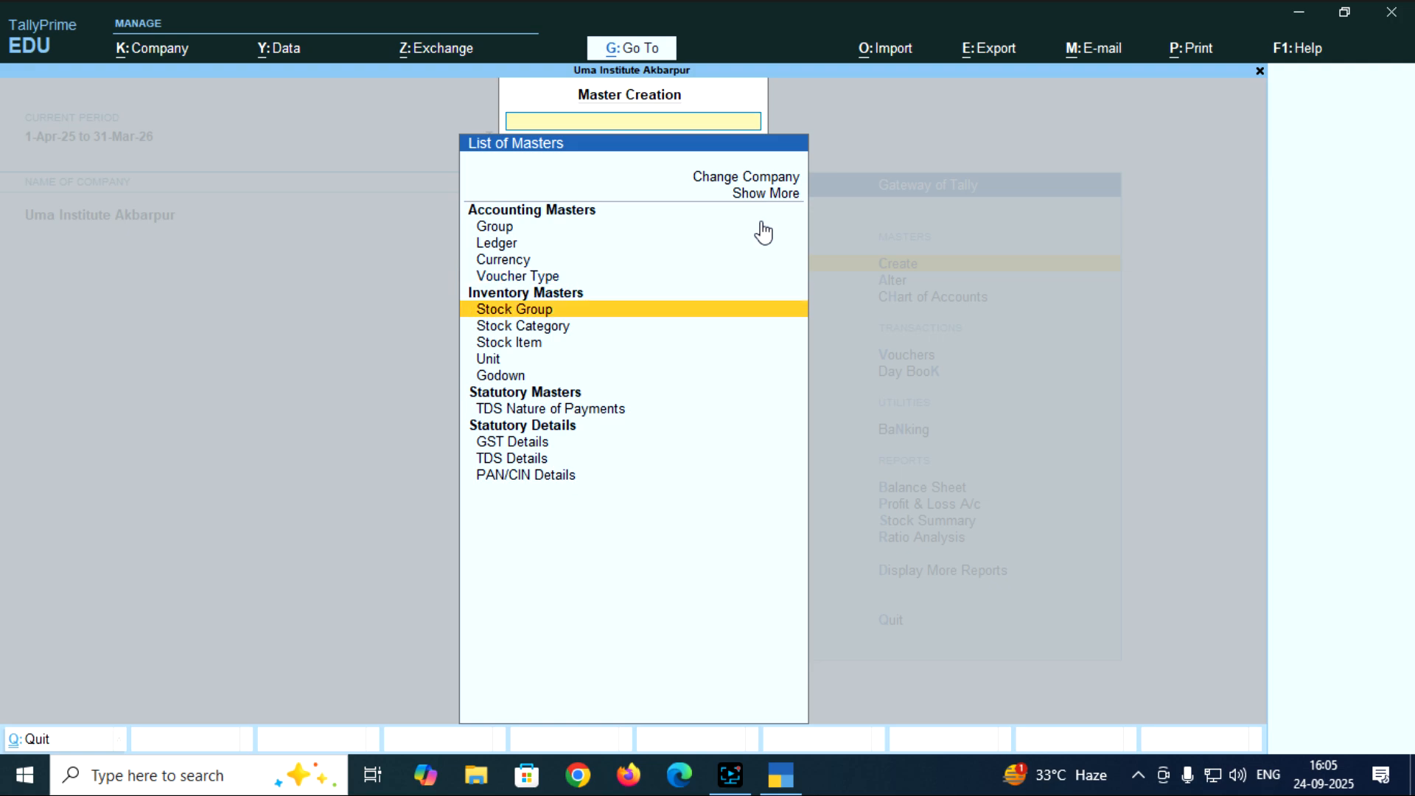
key("Down")
key("Down")
key("Down")
key("Down")
key("Down")
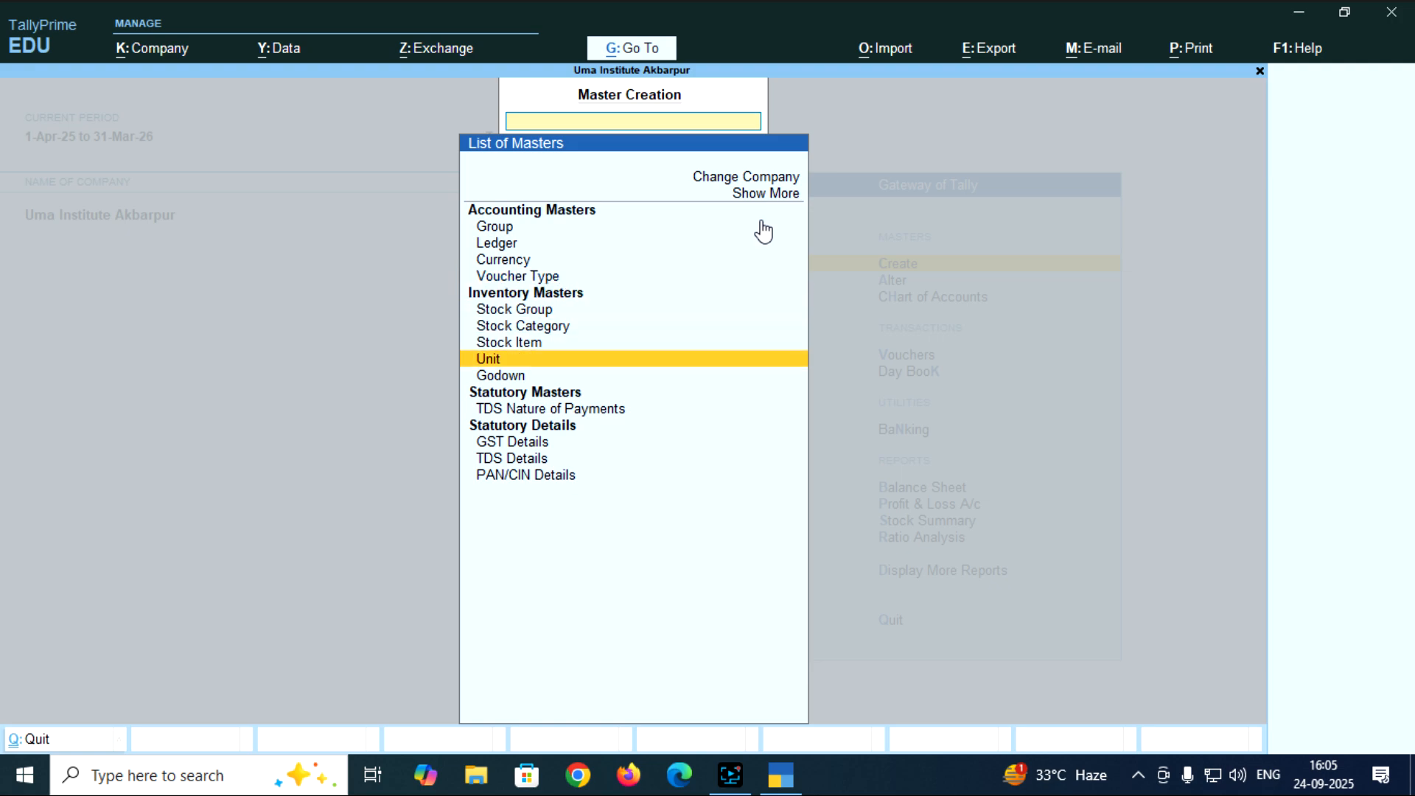
key("Return")
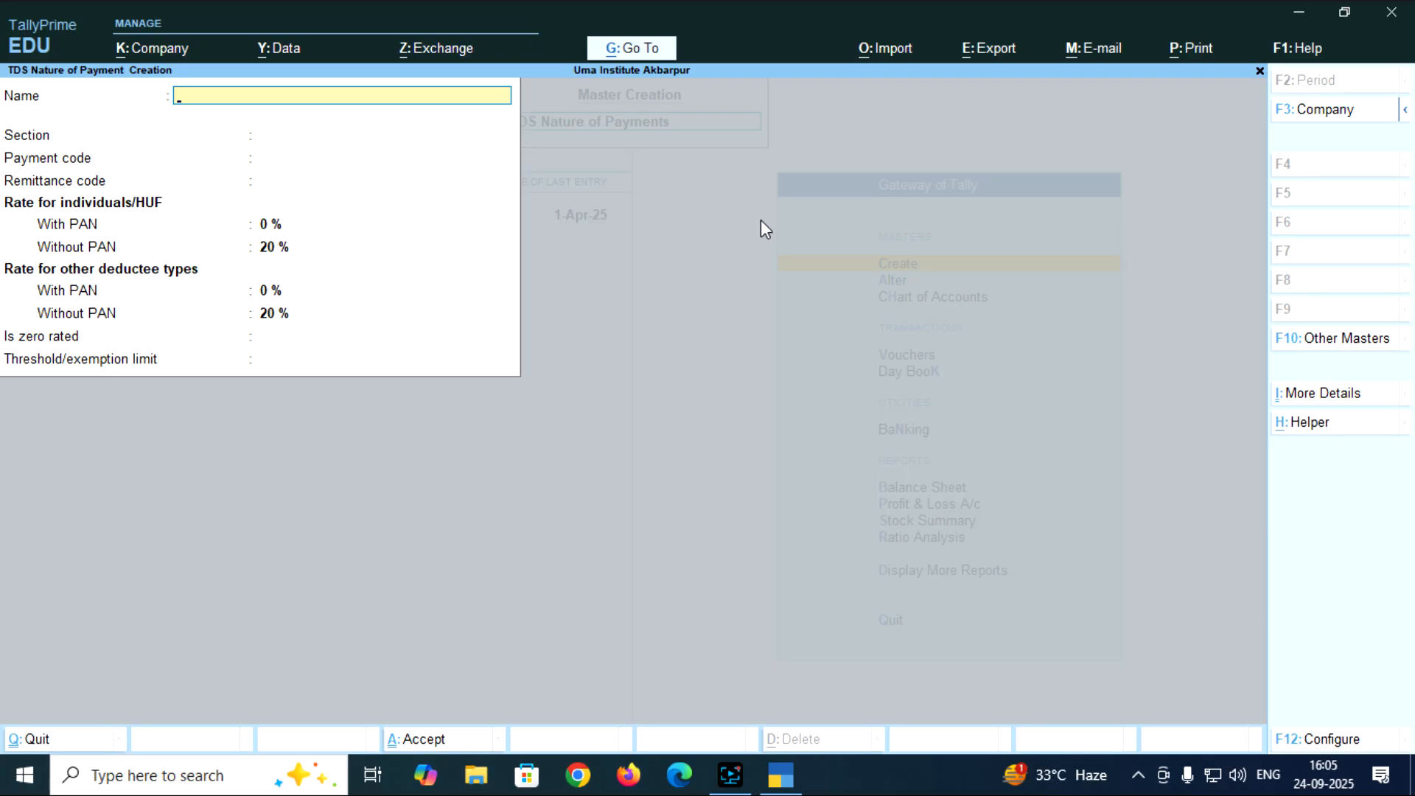
type("Fees for Professional Se")
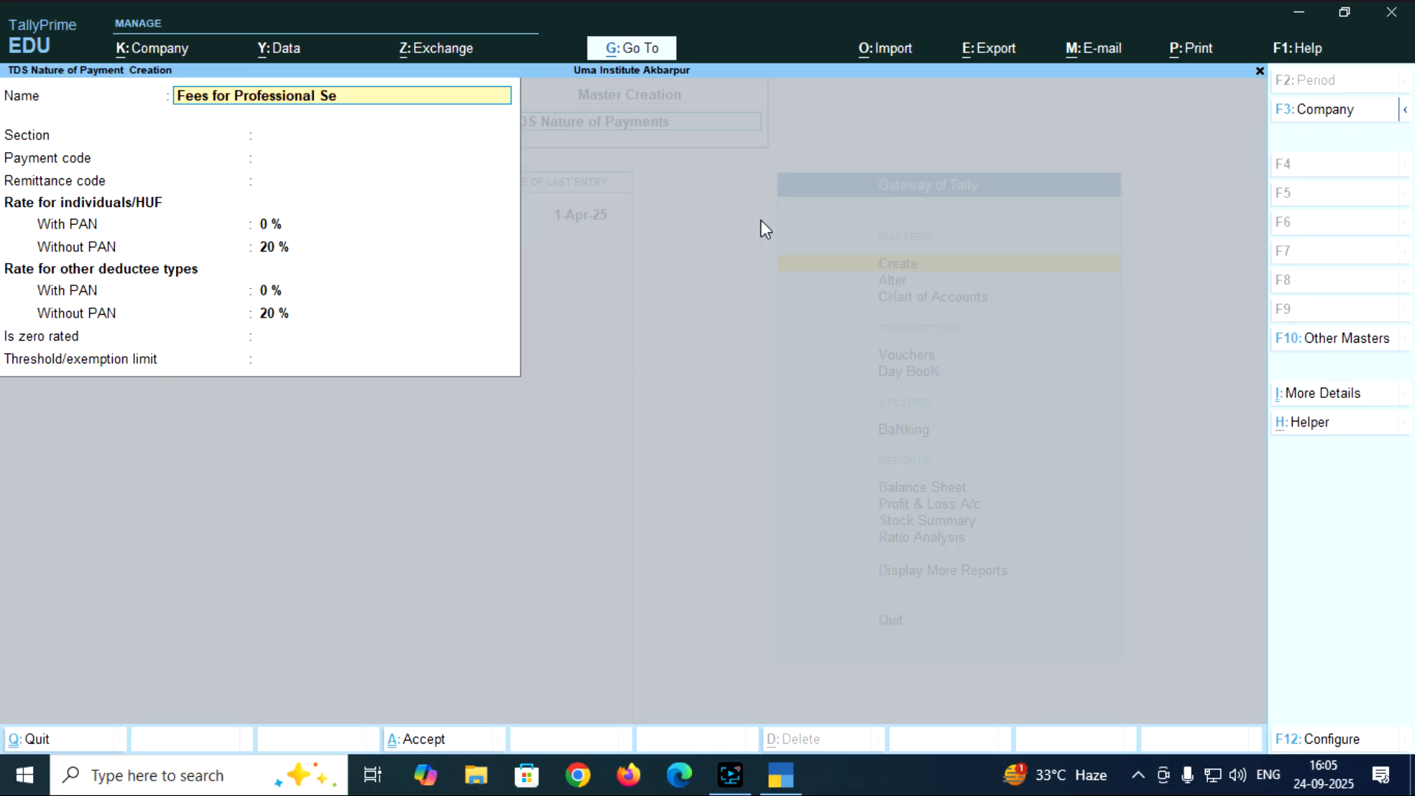
type("rvices")
key("Return")
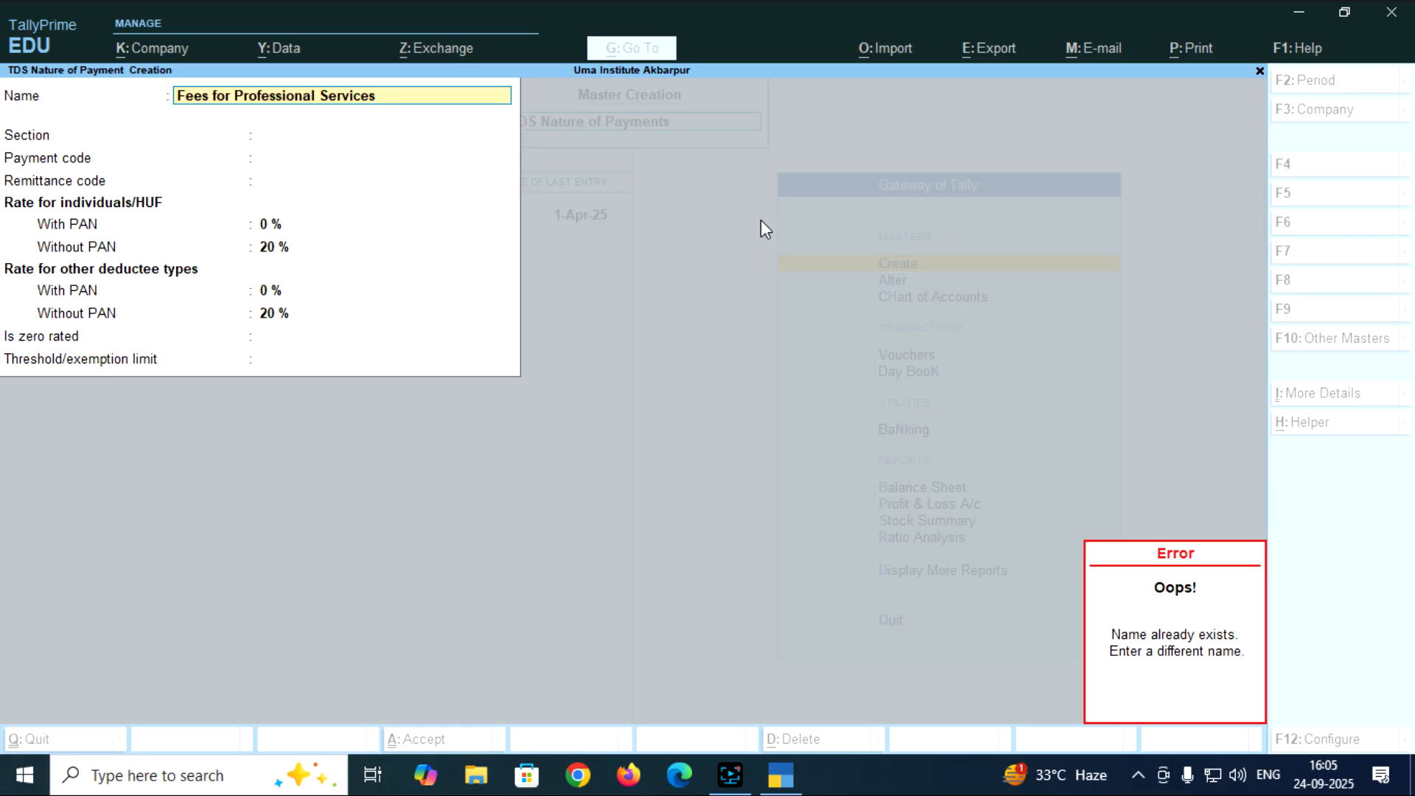
key("BackSpace")
key("BackSpace")
key("Escape")
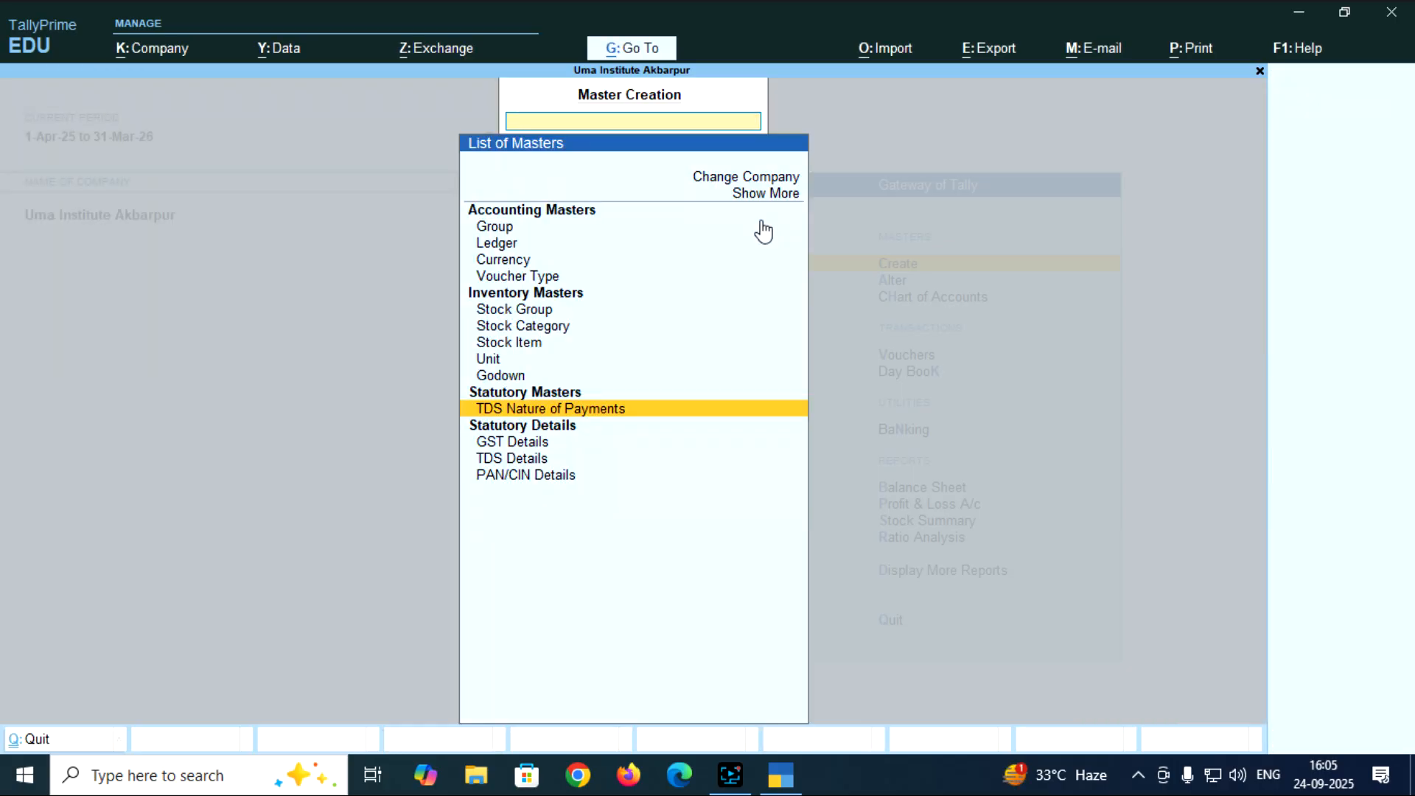
Start a new ledger named "TDS on Consultancy" without an alias.
key("Up")
key("Up")
key("Up")
key("Up")
key("Up")
key("Up")
key("Up")
key("Up")
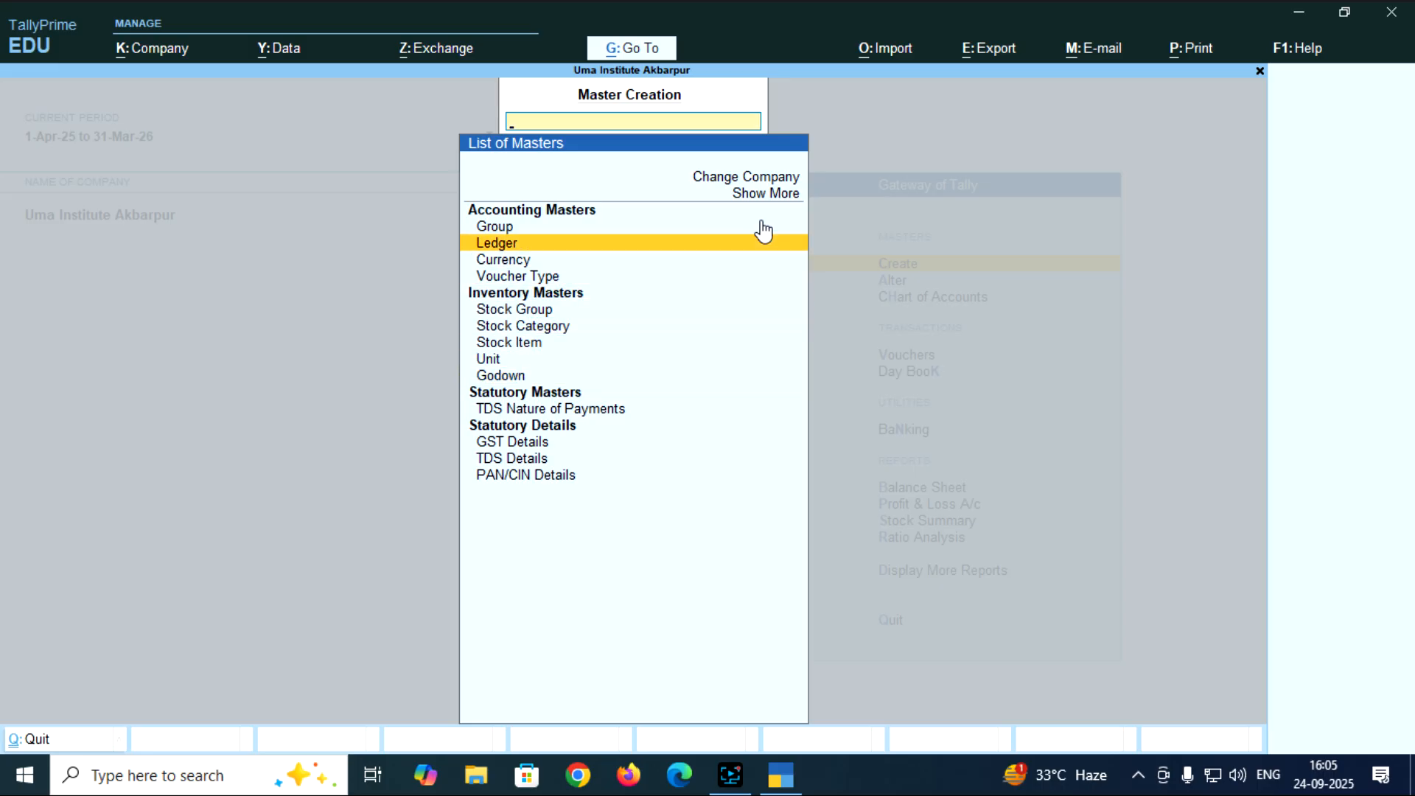
key("Return")
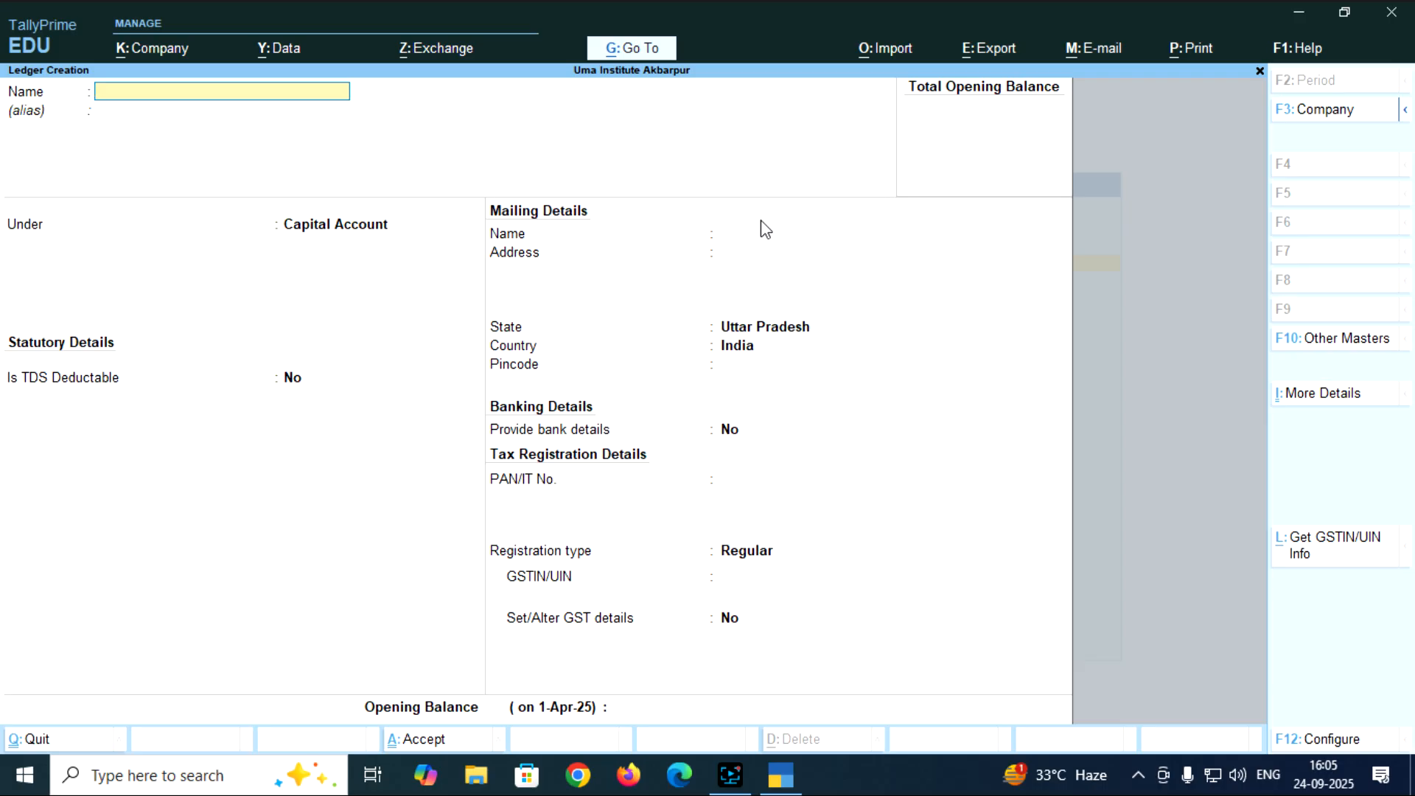
type("TDS on Consultancy")
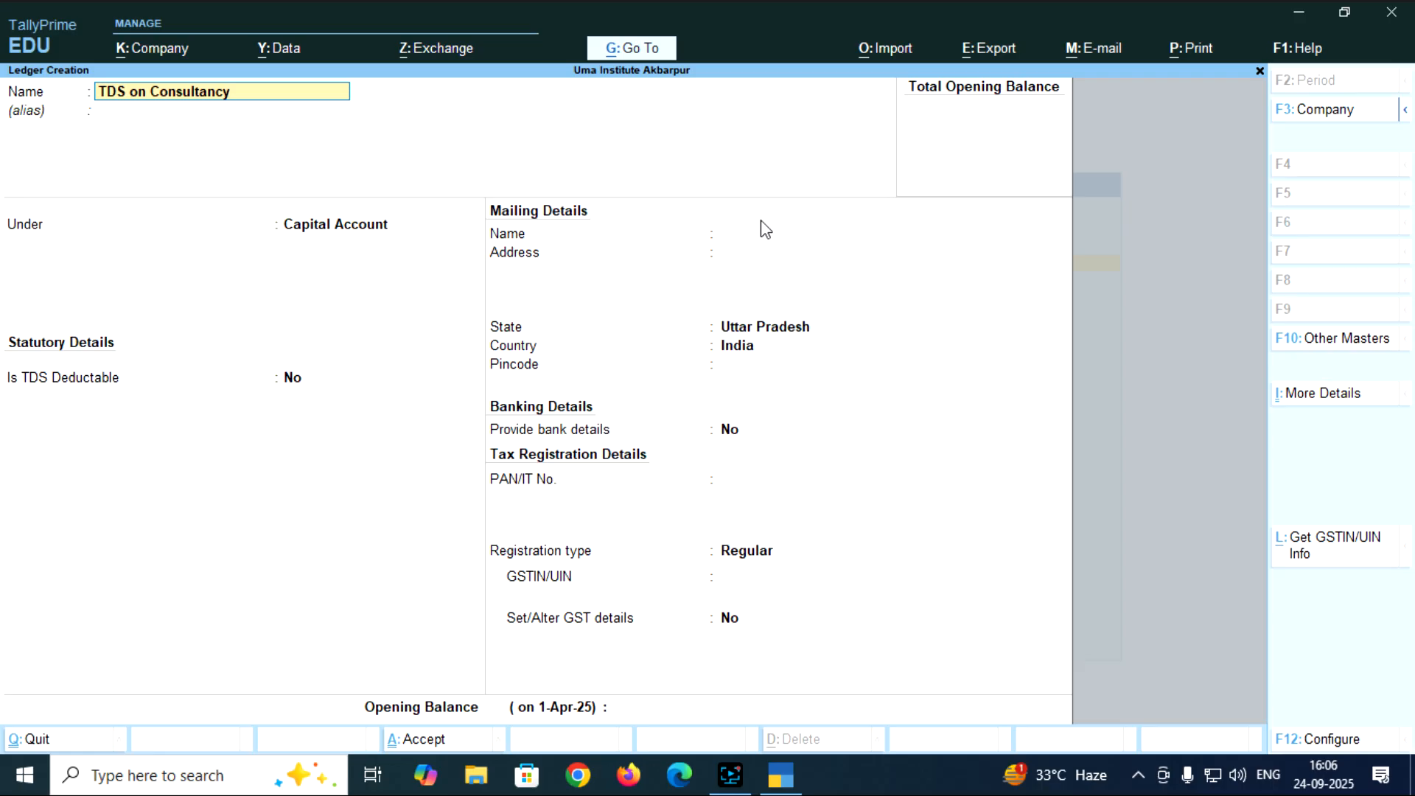
key("Return")
key("Return")
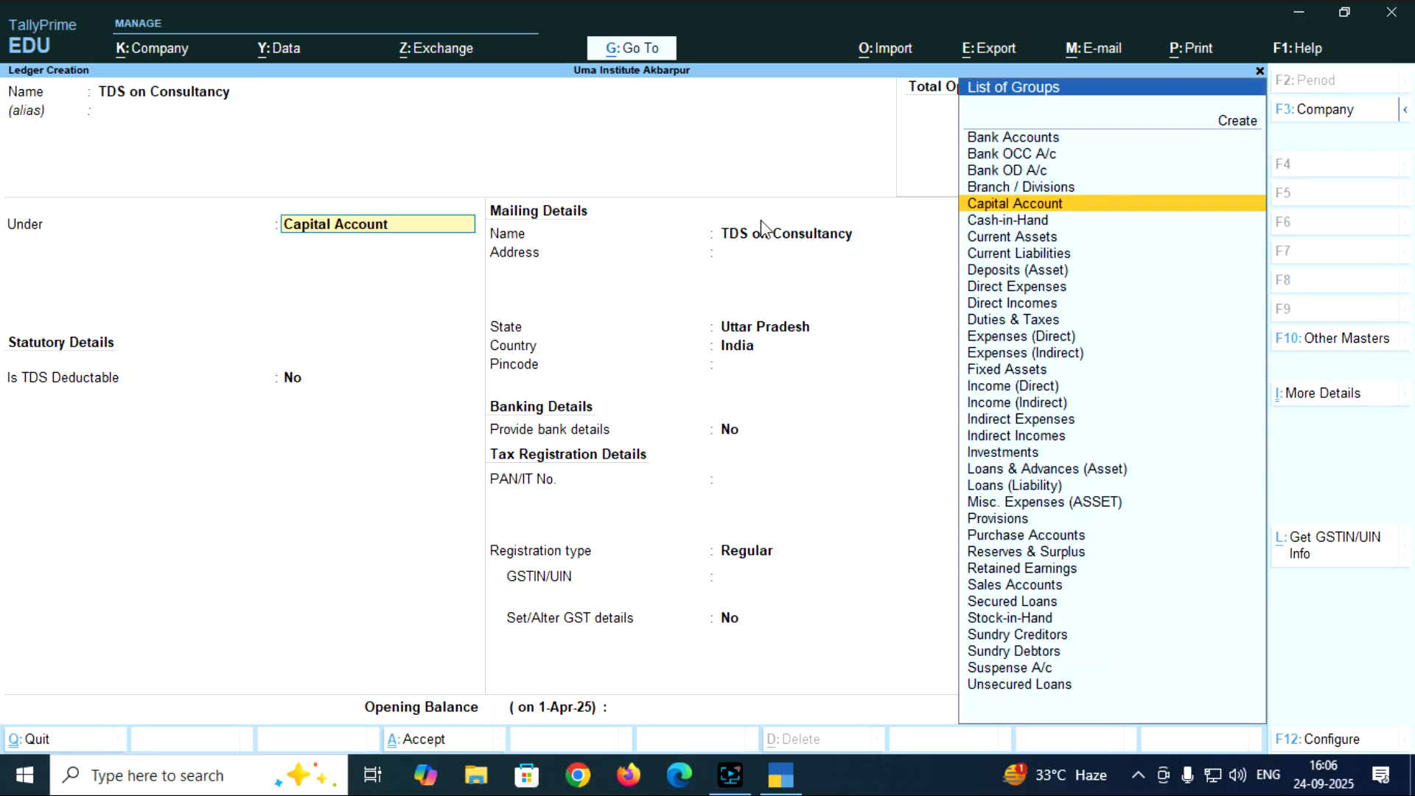
Place the TDS on Consultancy ledger under Duties & Taxes with TDS as its type of duty/tax.
type("D")
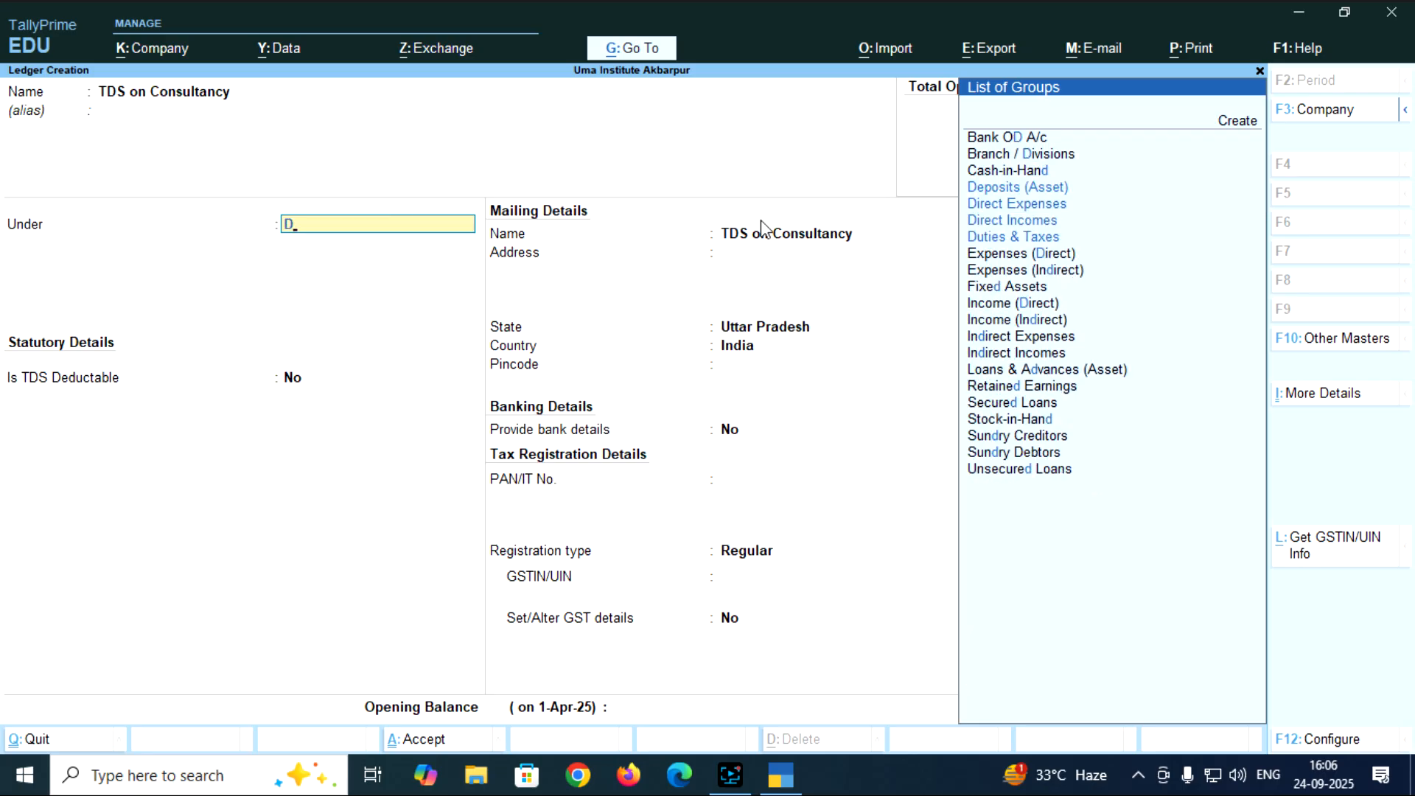
key("Down")
key("Down")
key("Down")
key("Return")
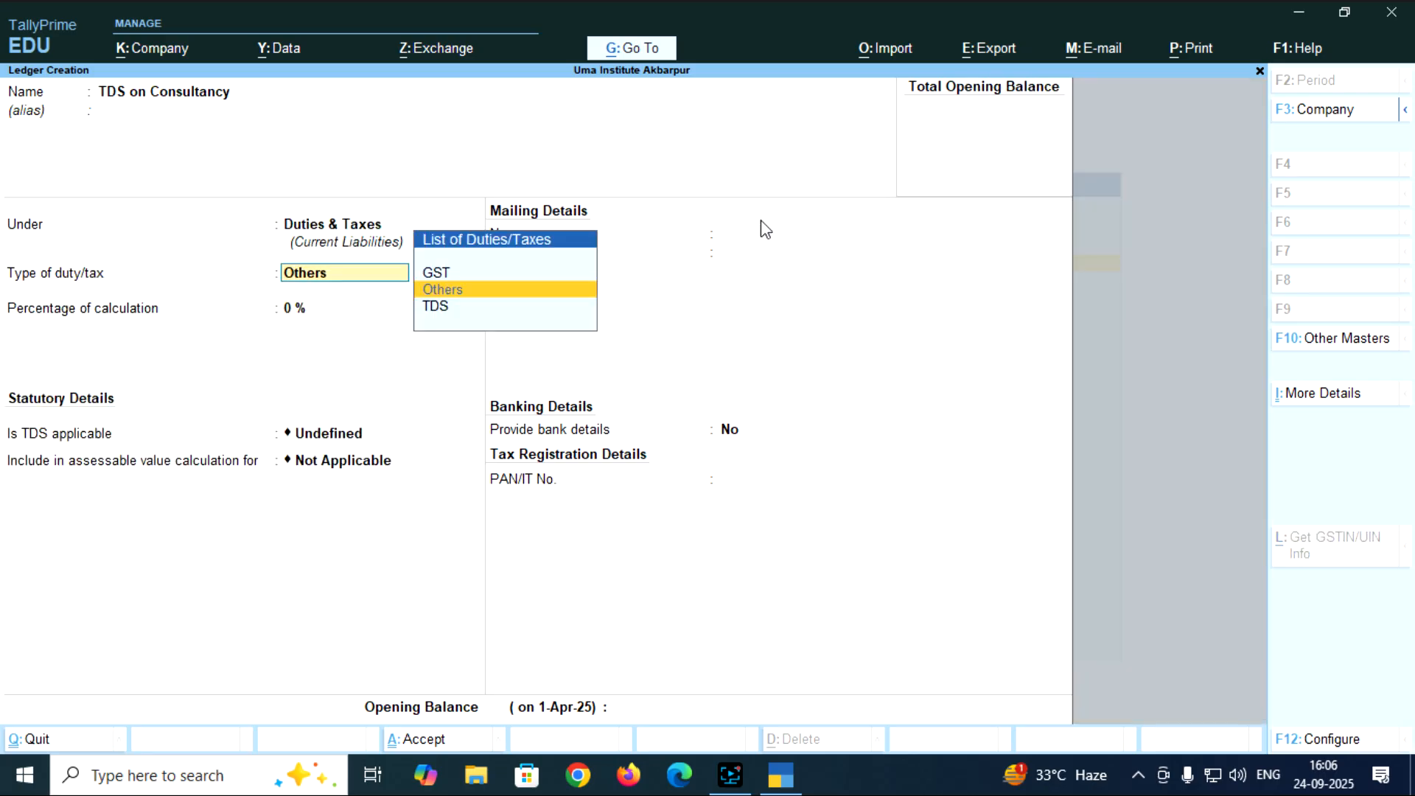
key("Down")
key("Return")
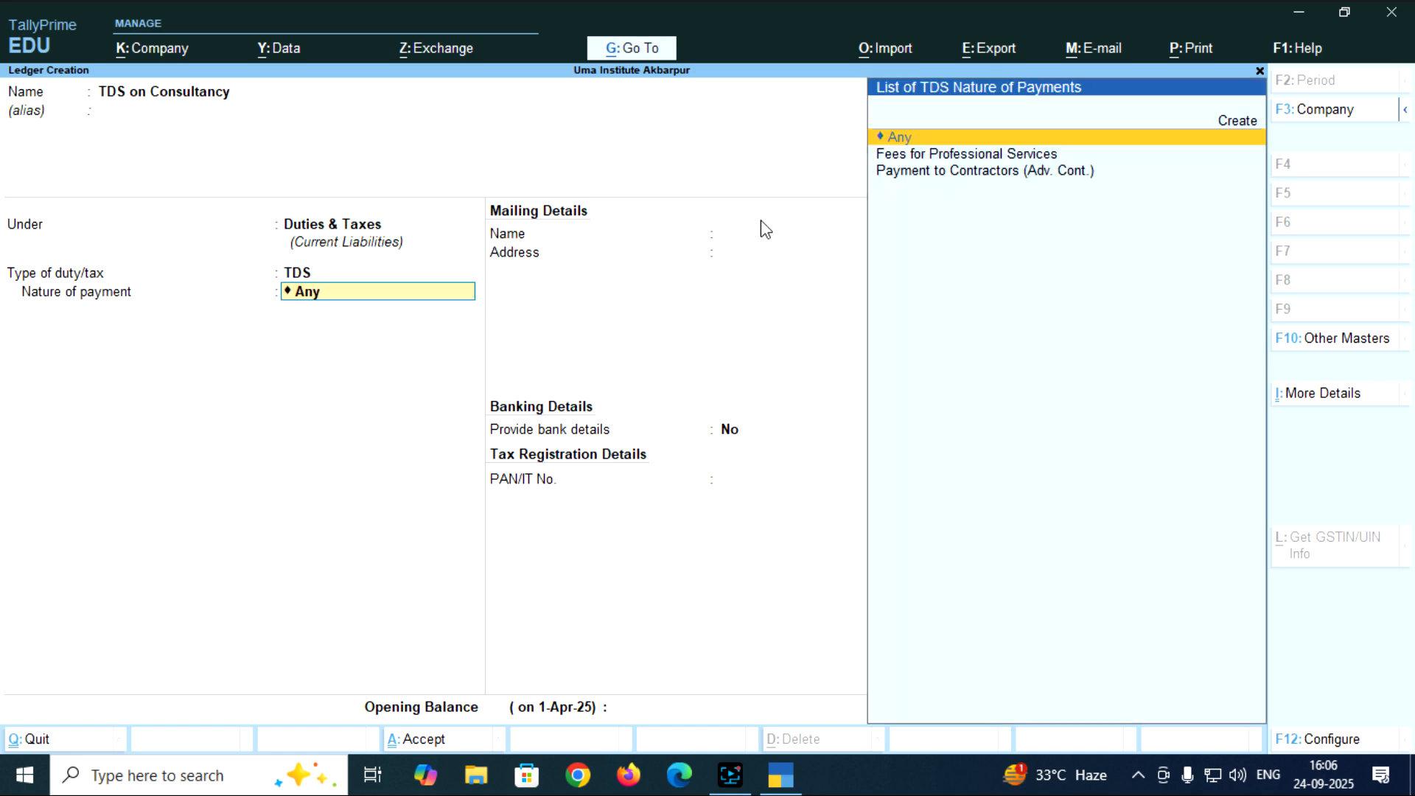
Set the ledger's nature of payment to Fees for Professional Services and save it without bank details.
key("Down")
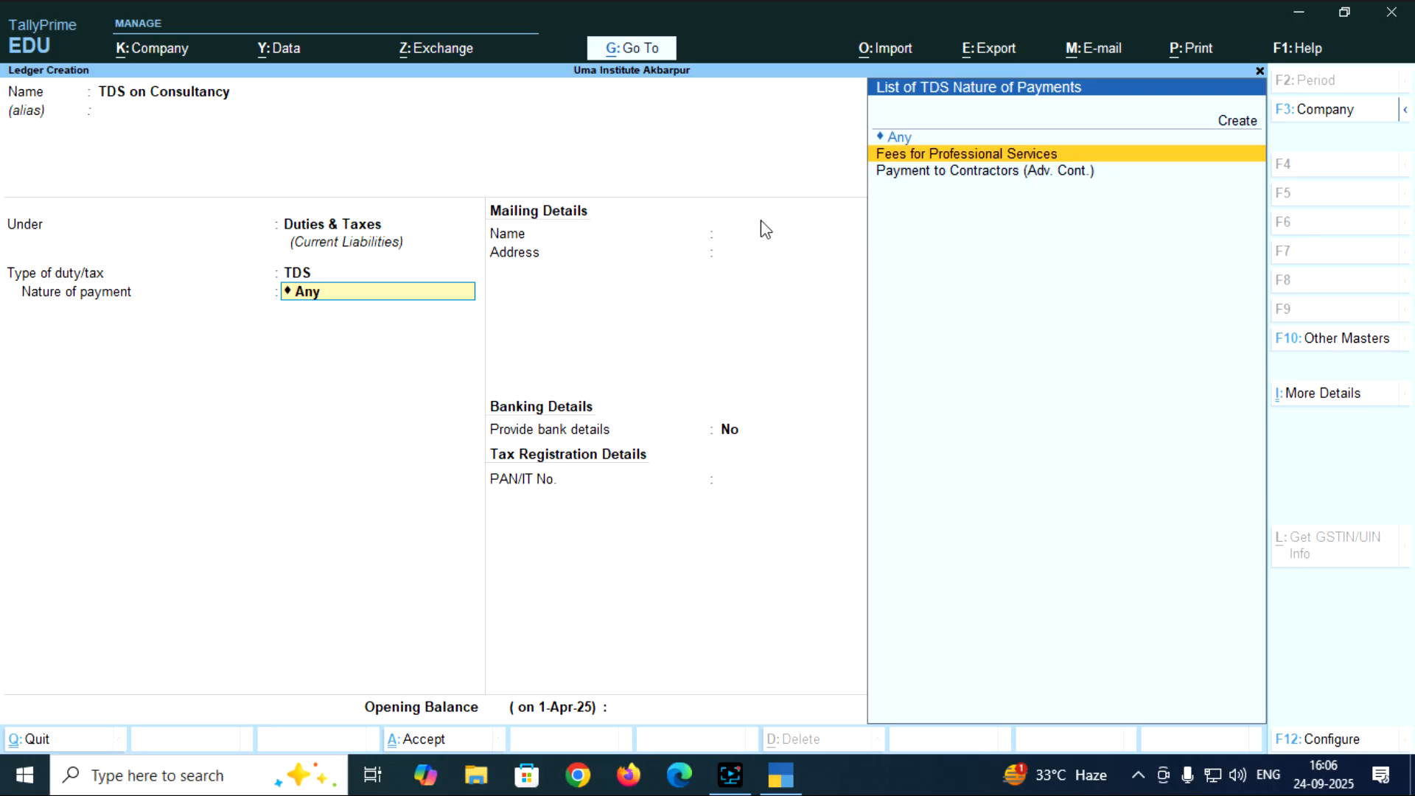
key("Return")
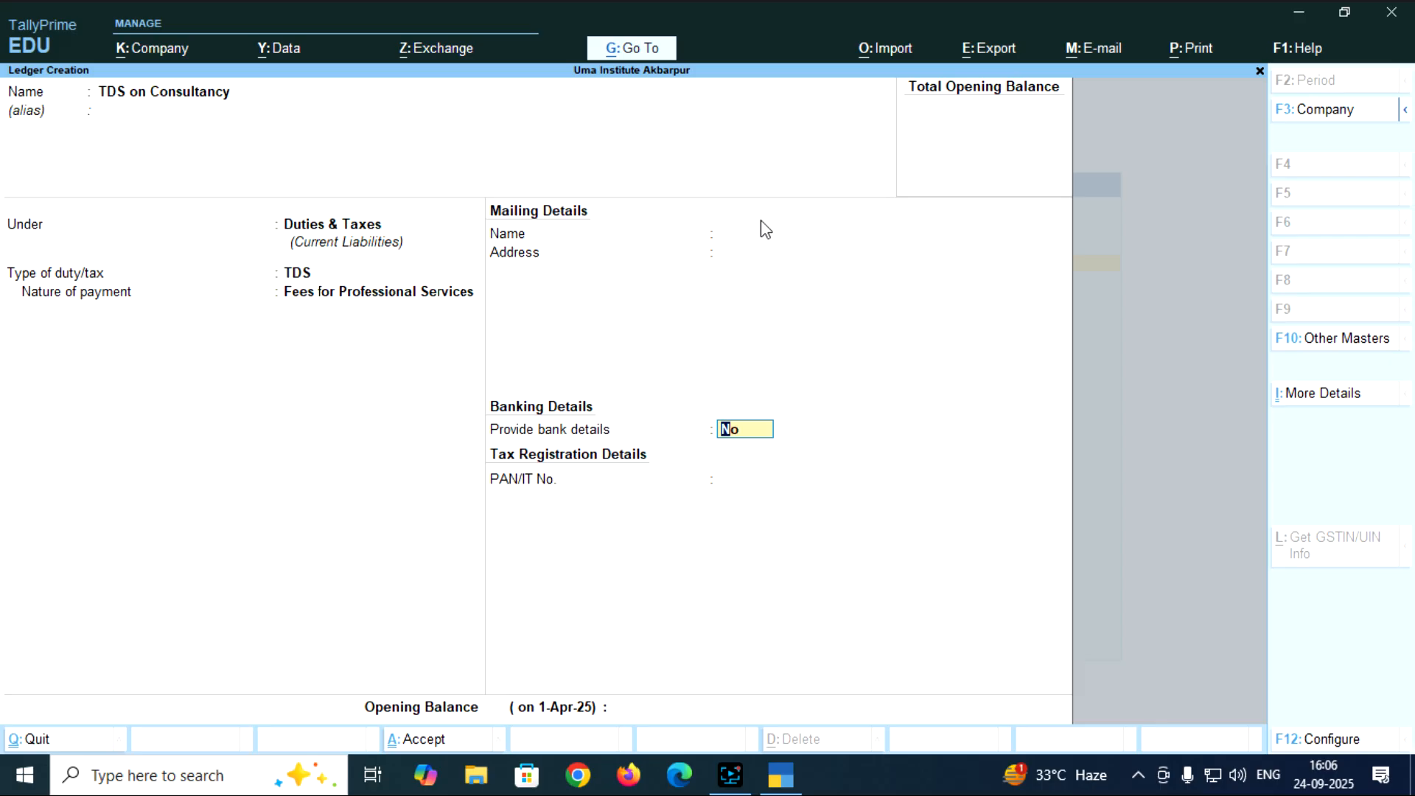
key("Return")
key("Return")
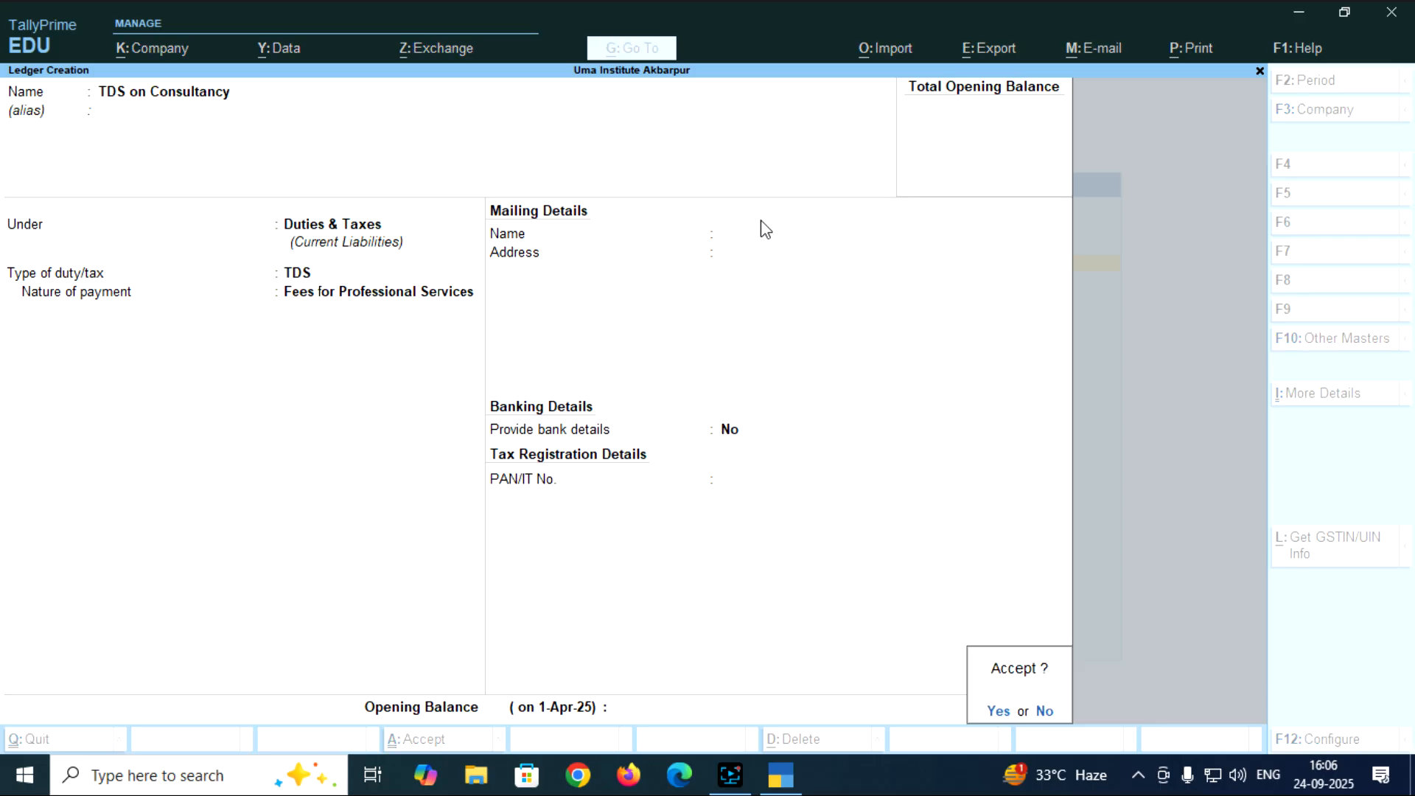
key("Return")
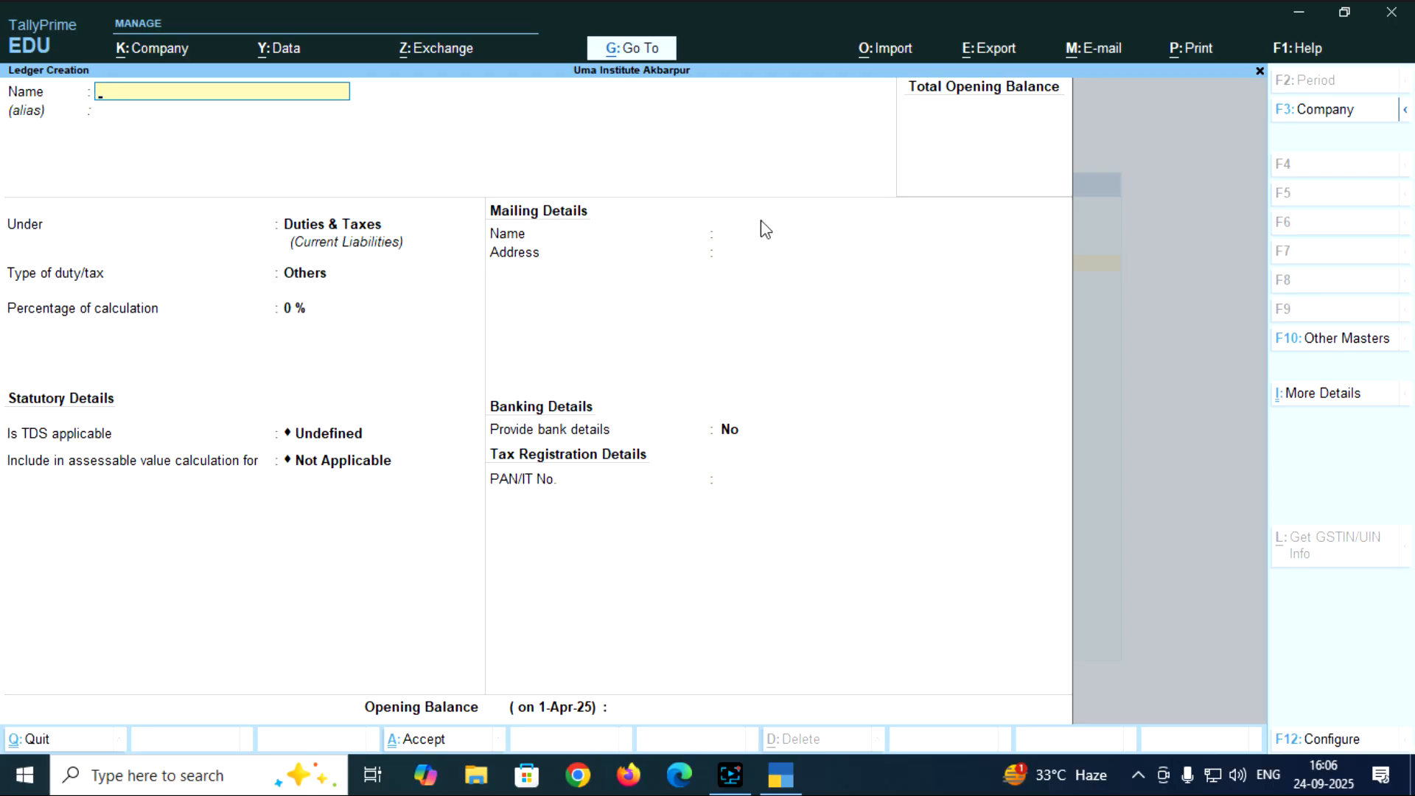
Start another ledger with the firm's account name and place it under Sundry Creditors.
type("Rohit Chaudhary &")
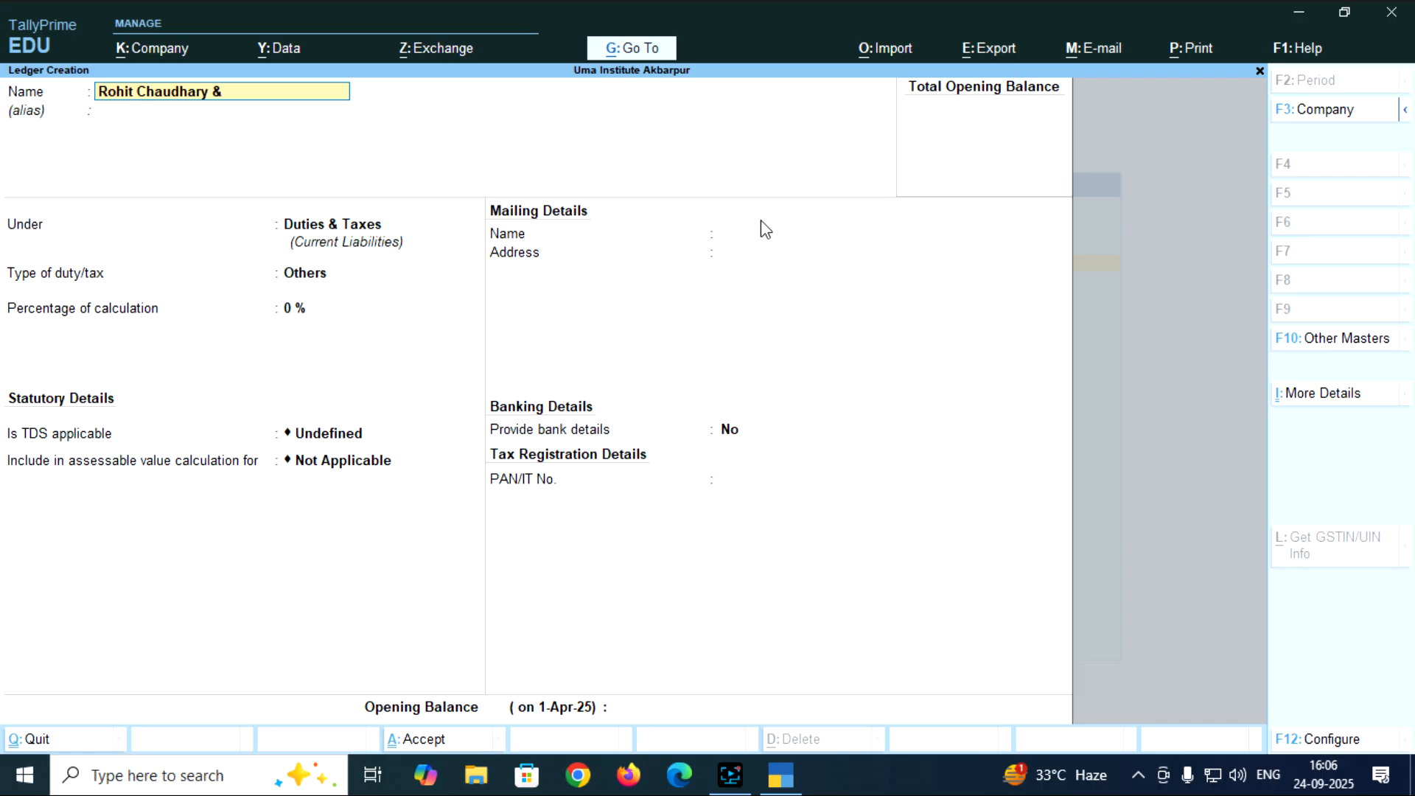
type(" Co. A/c")
key("Return")
key("Return")
type("S")
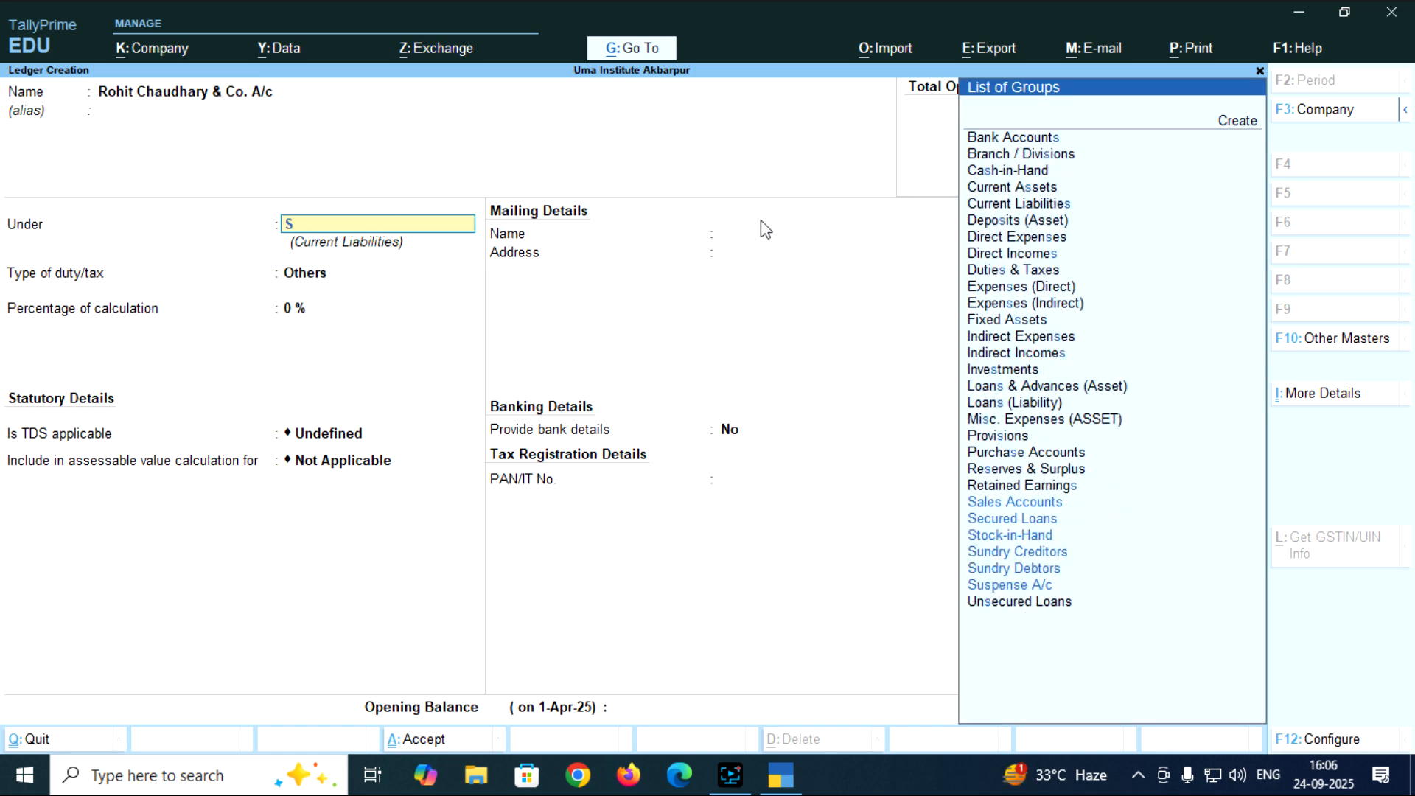
key("Down")
key("Down")
key("Down")
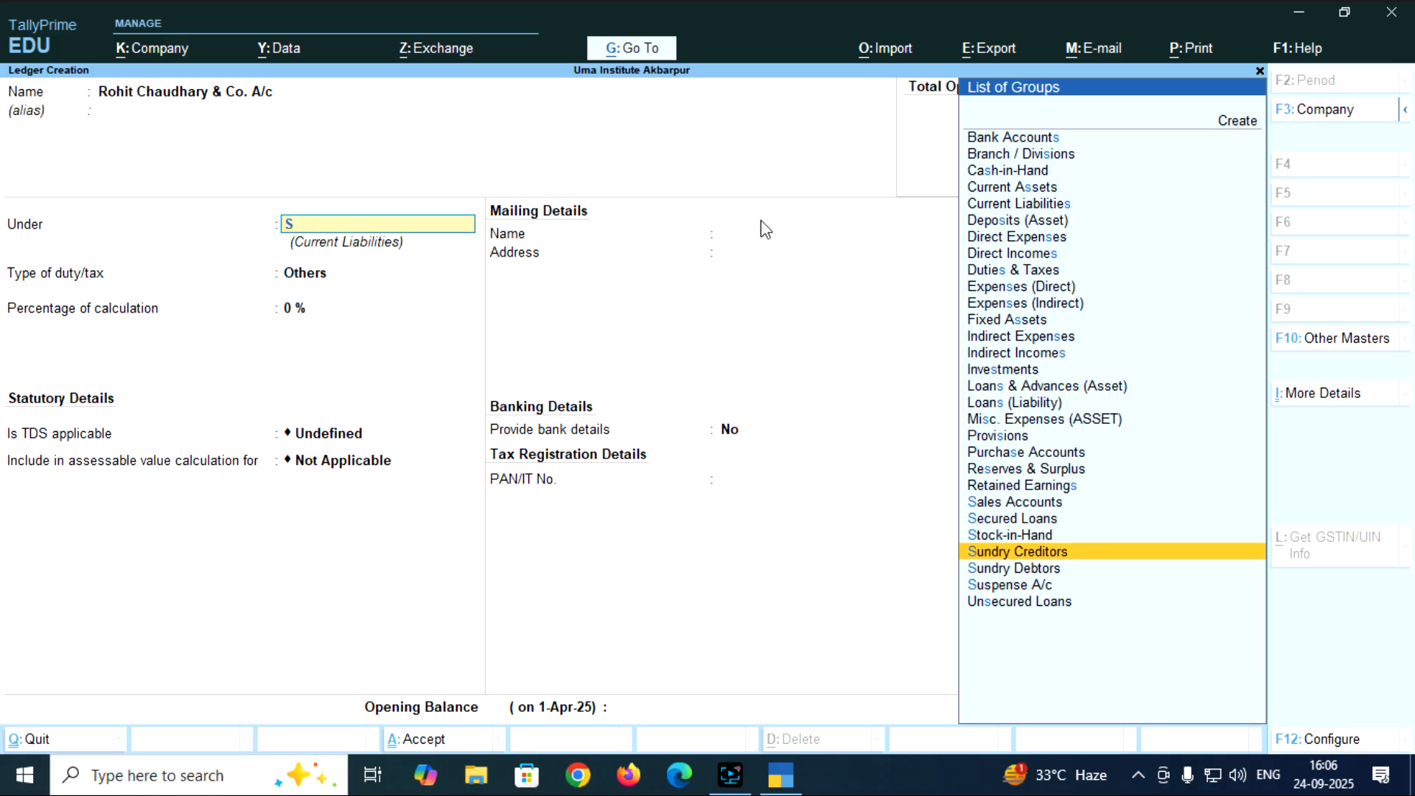
key("Return")
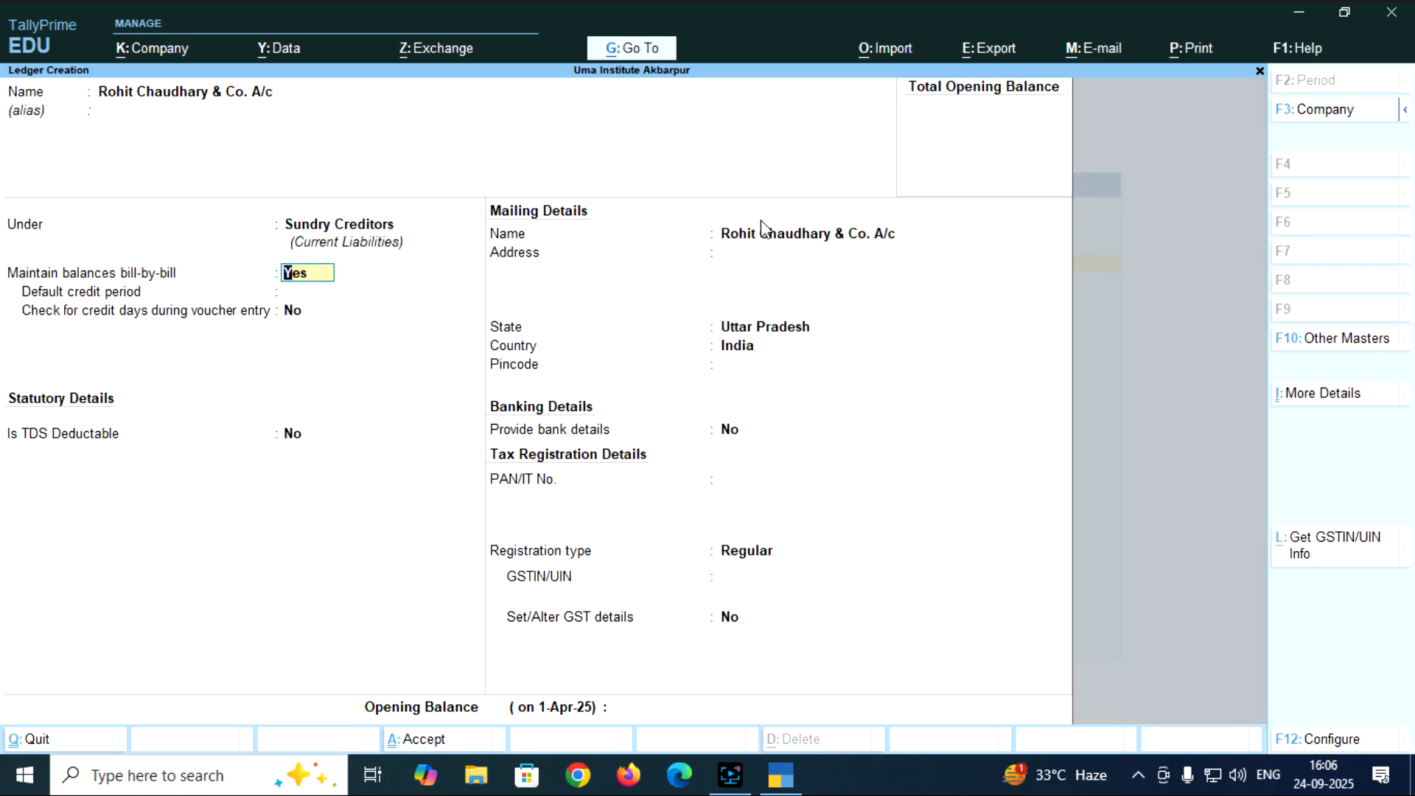
Keep bill-by-bill balances on with no default credit period or credit-day check, and make the creditor ledger TDS deductable.
key("Return")
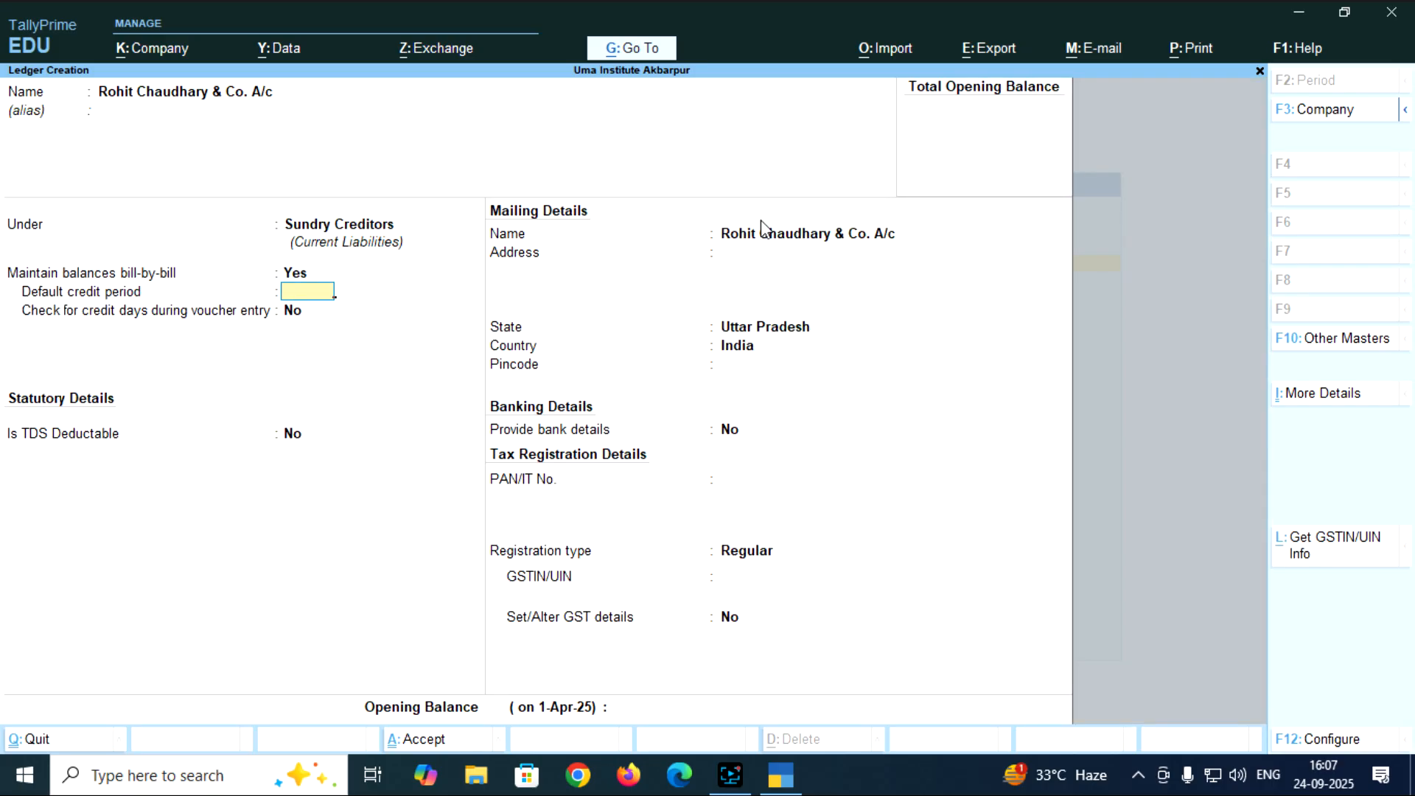
key("Return")
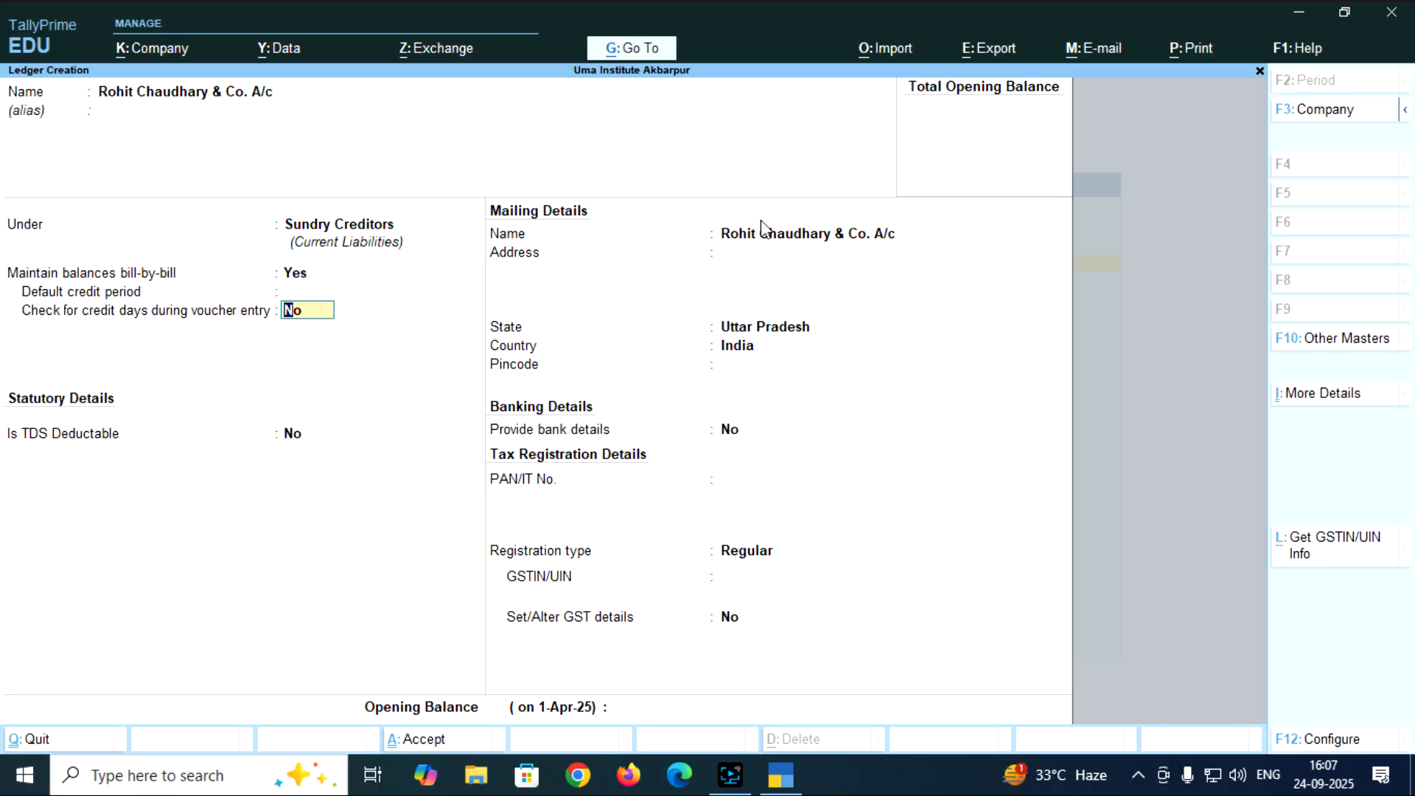
key("Return")
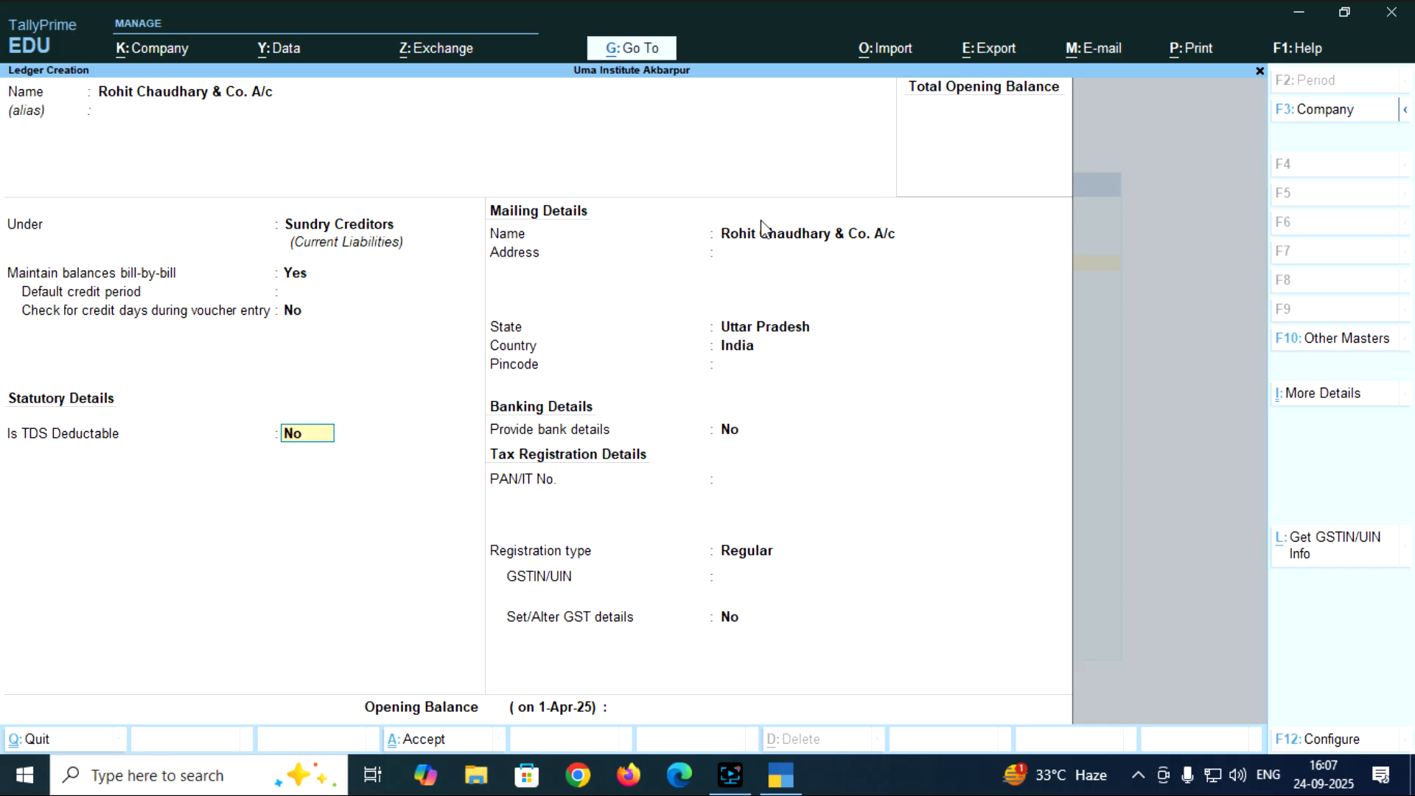
type("y")
key("Return")
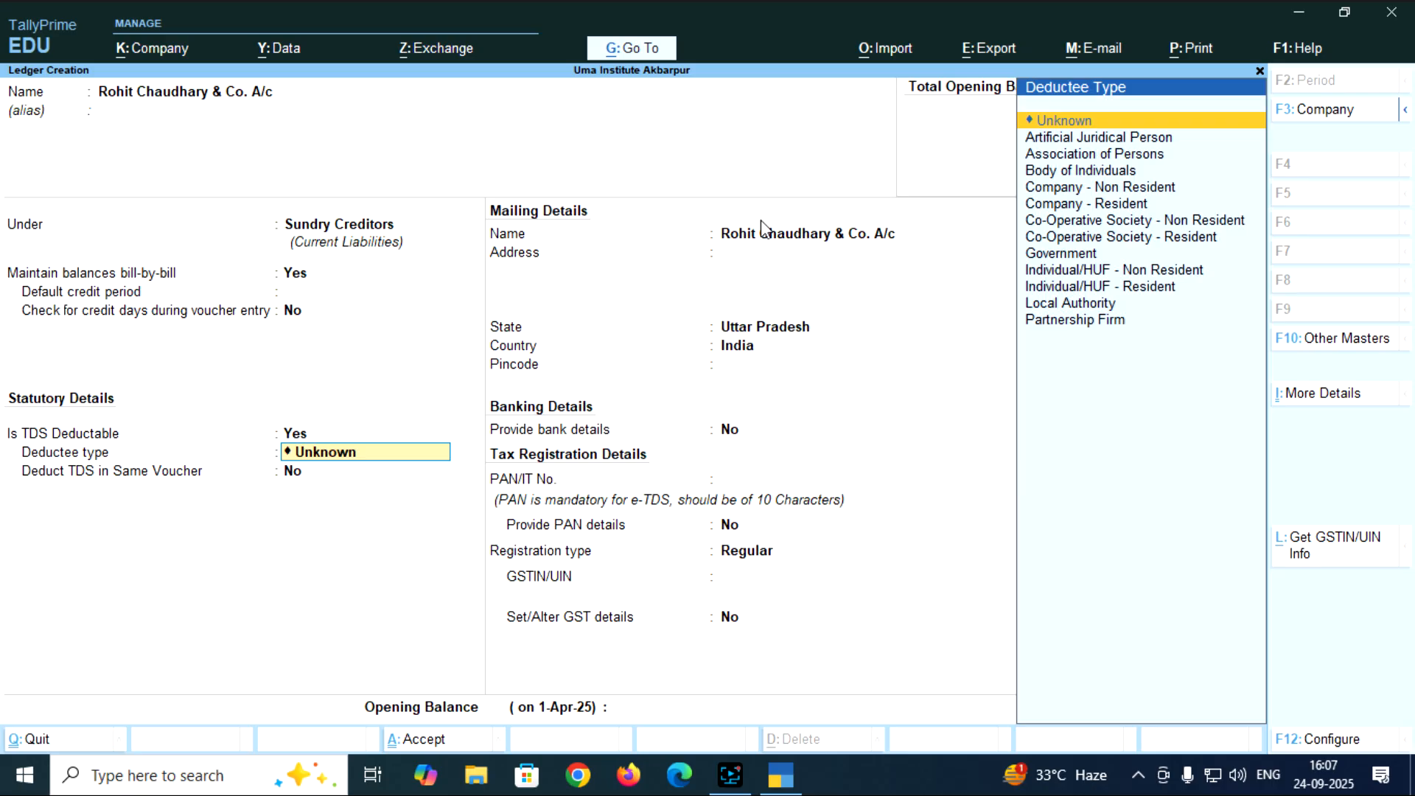
Set the creditor ledger's deductee type to Individual/HUF - Resident and Deduct TDS in Same Voucher to Yes.
key("Down")
key("Down")
key("Down")
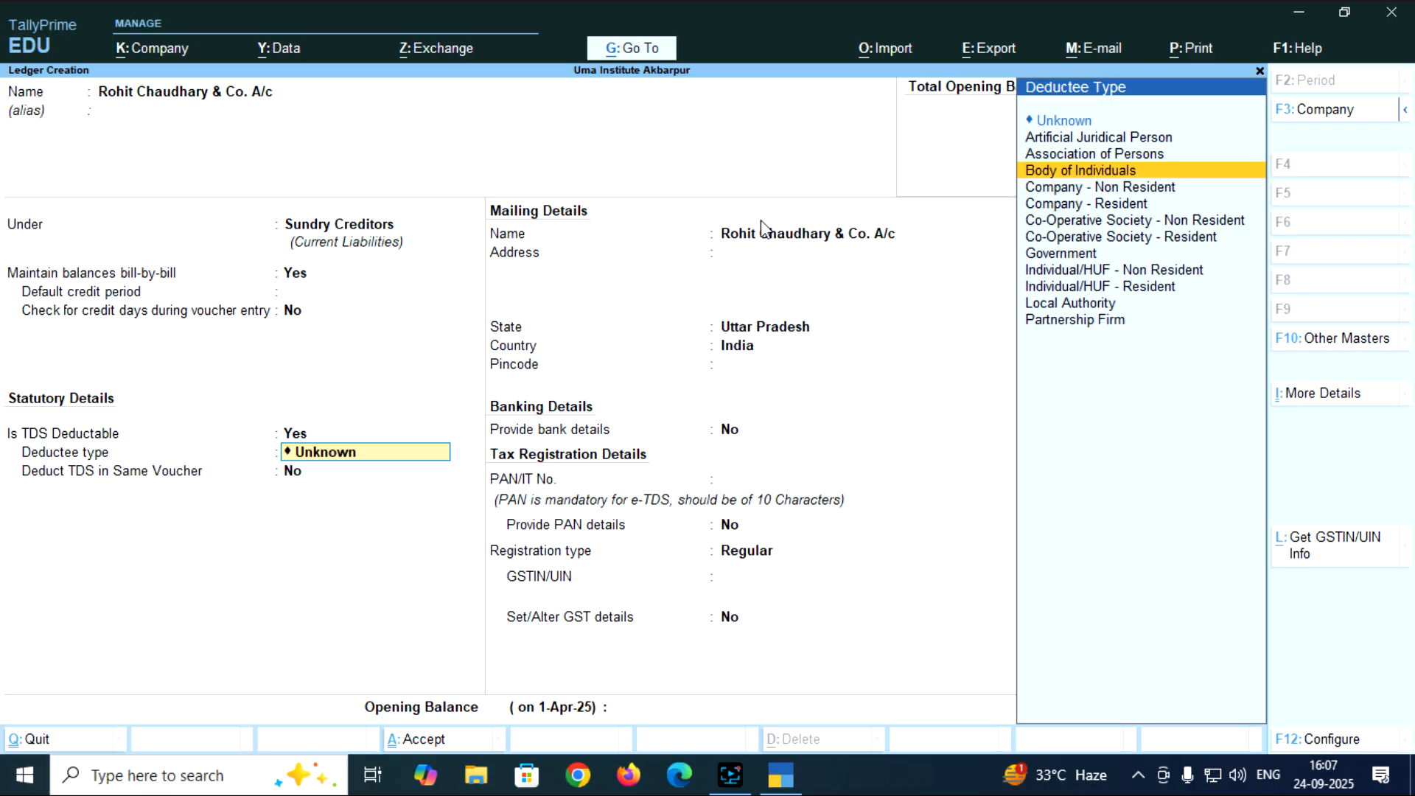
key("Down")
key("Down")
key("Down")
key("Down")
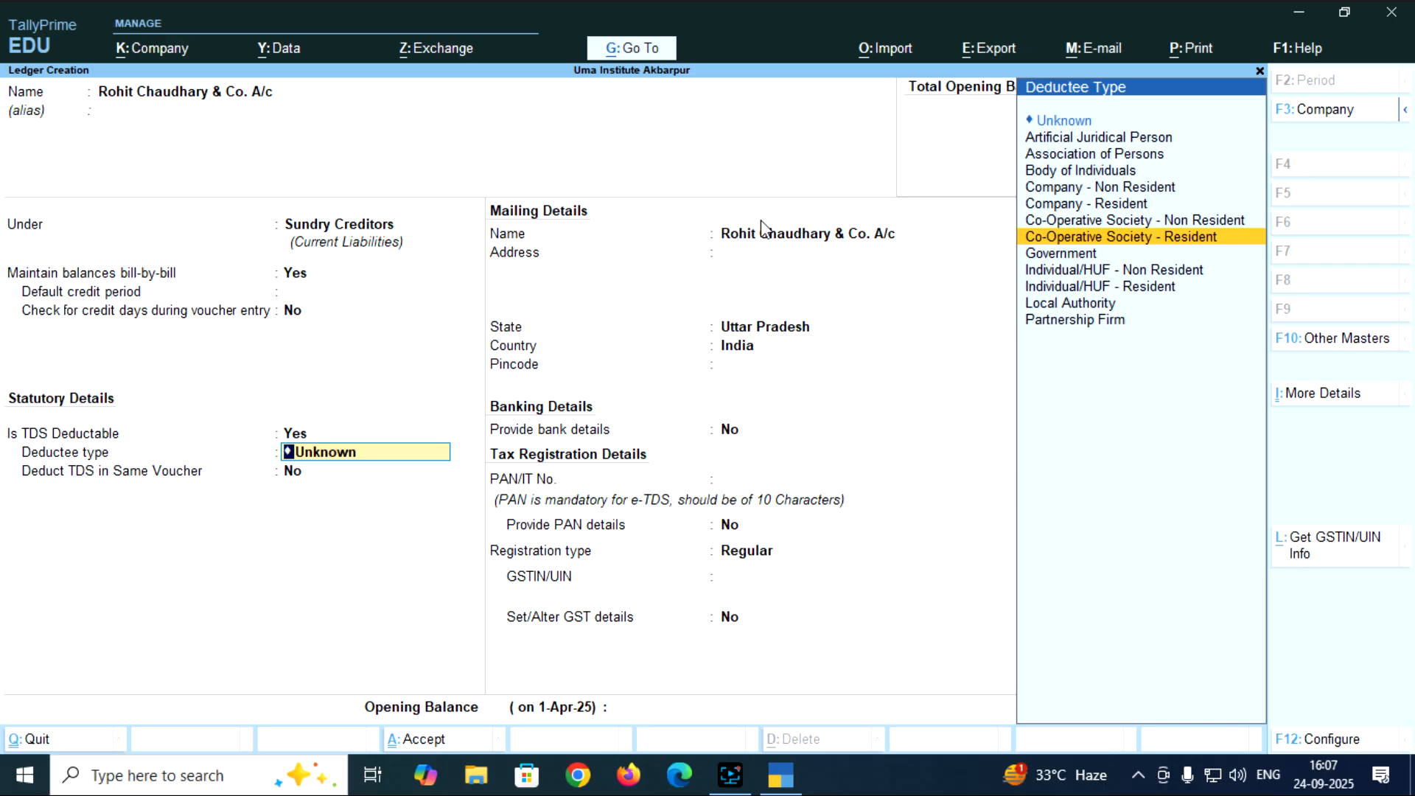
key("Down")
key("Down")
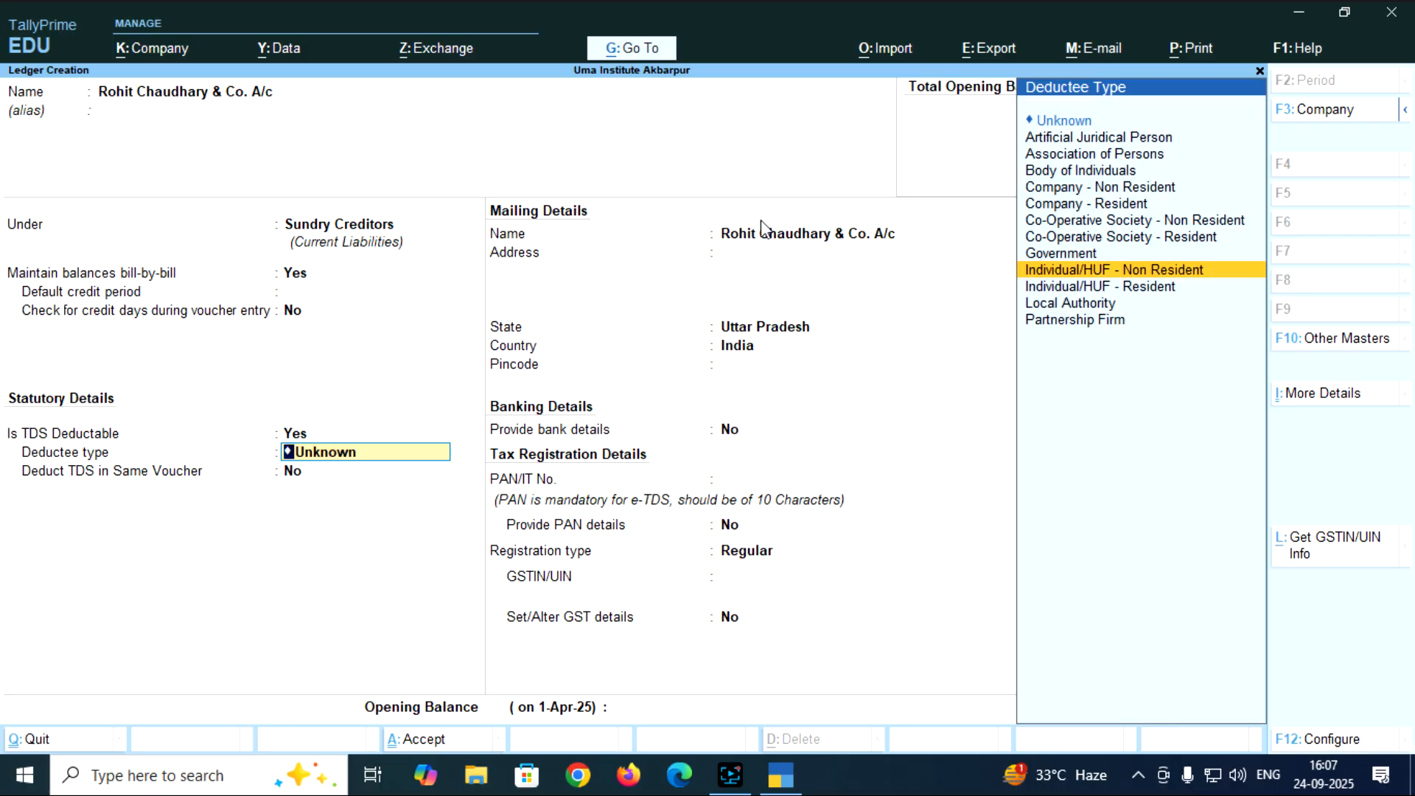
key("Down")
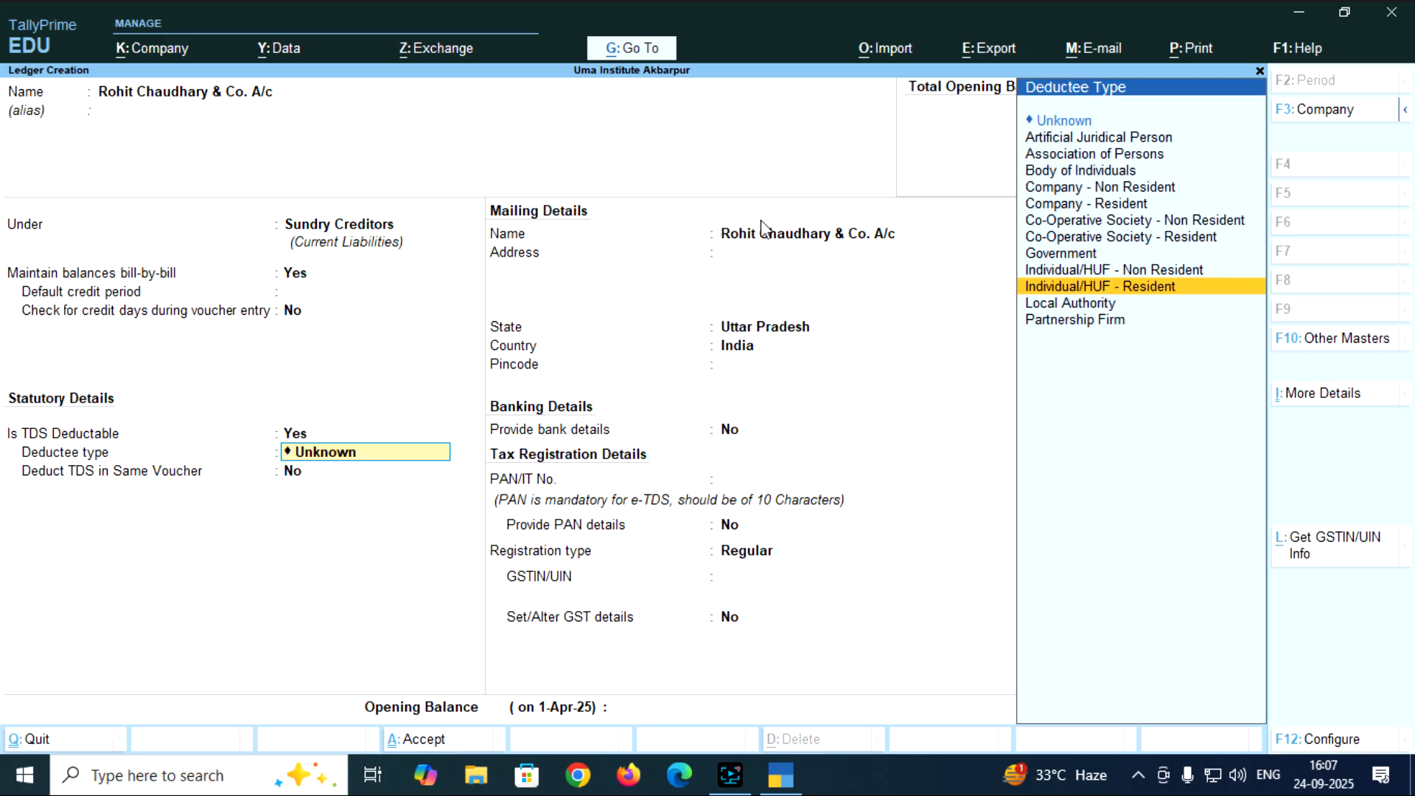
key("Return")
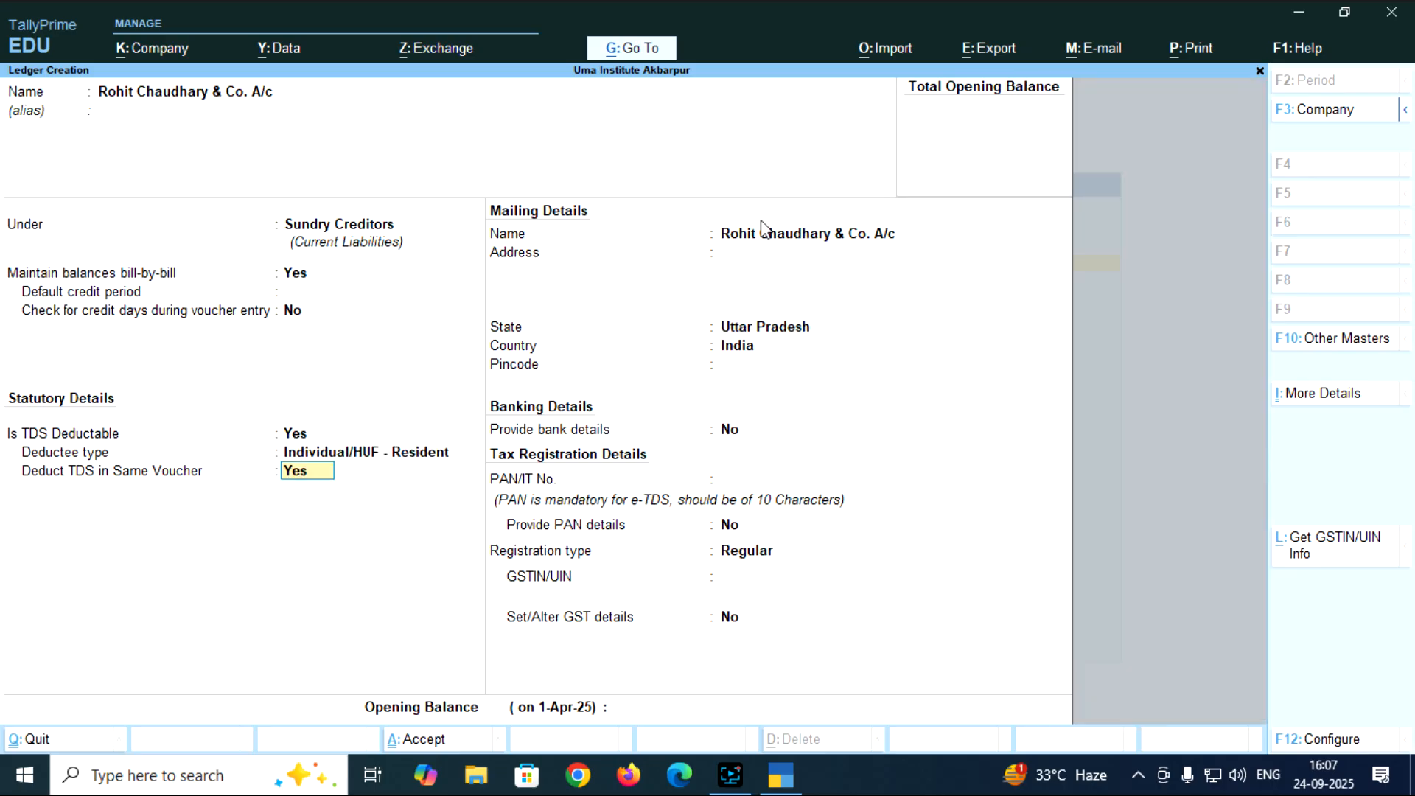
Enter the creditor's mailing address, keeping the state as Uttar Pradesh, and leave bank details set to No.
key("Return")
key("Return")
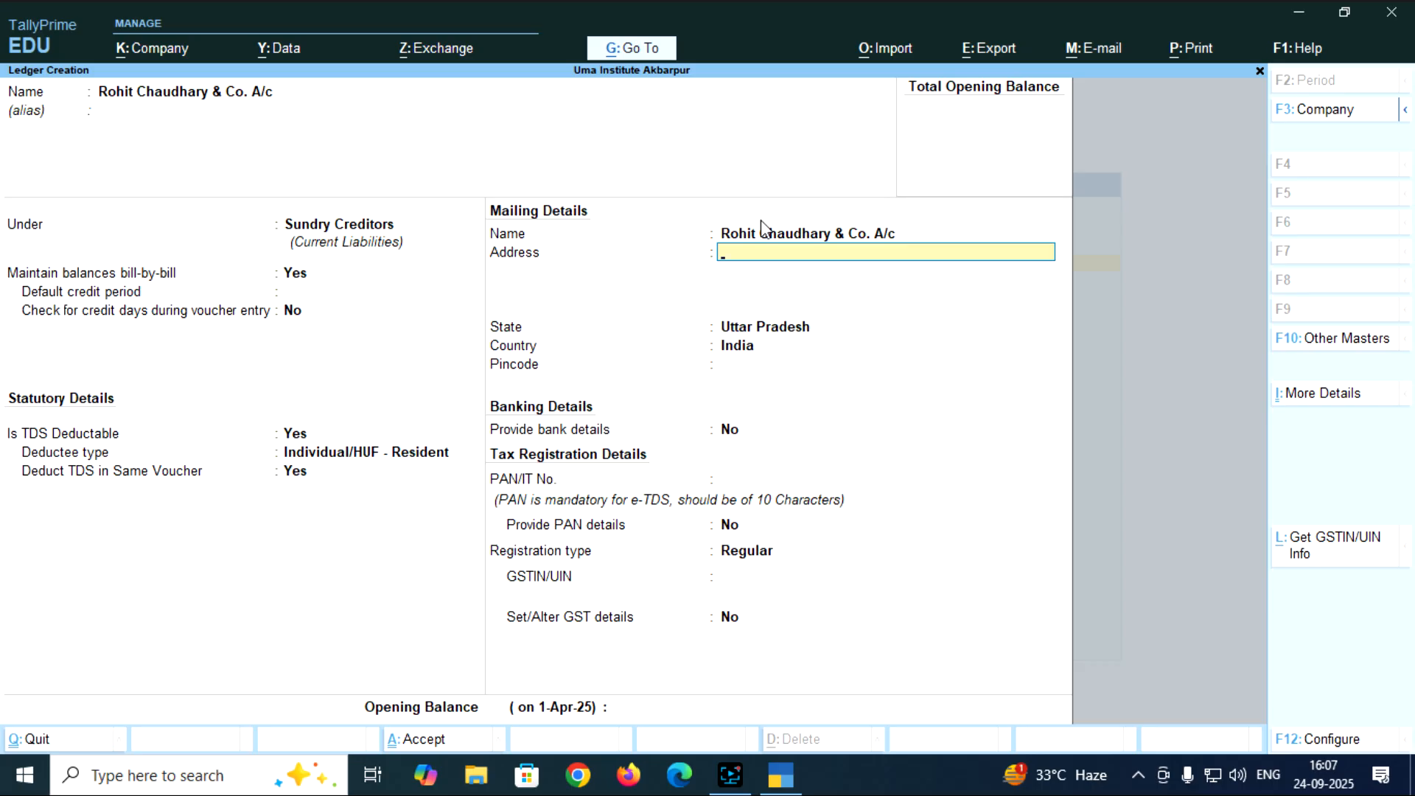
type("Fzd")
key("Return")
key("Return")
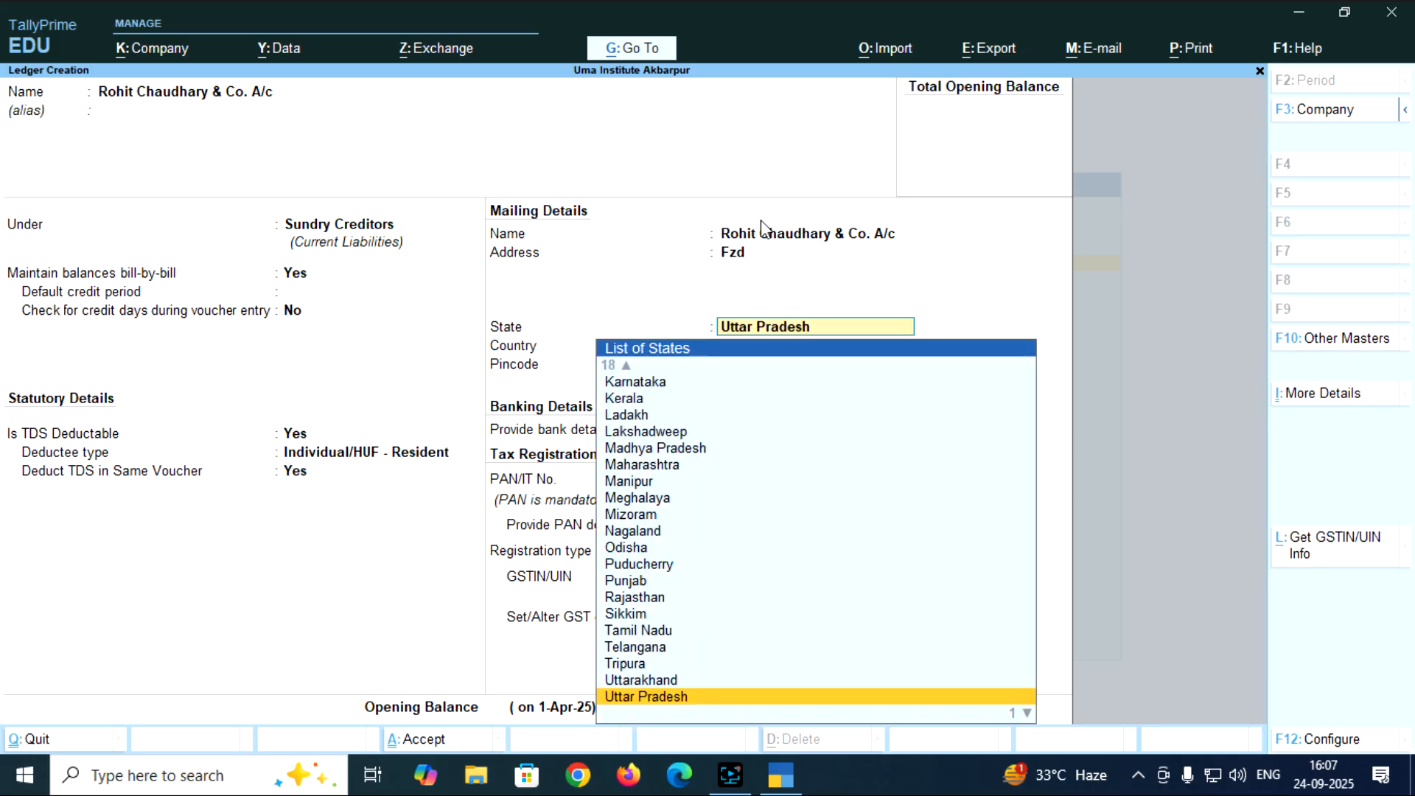
key("Return")
key("Return")
key("Return")
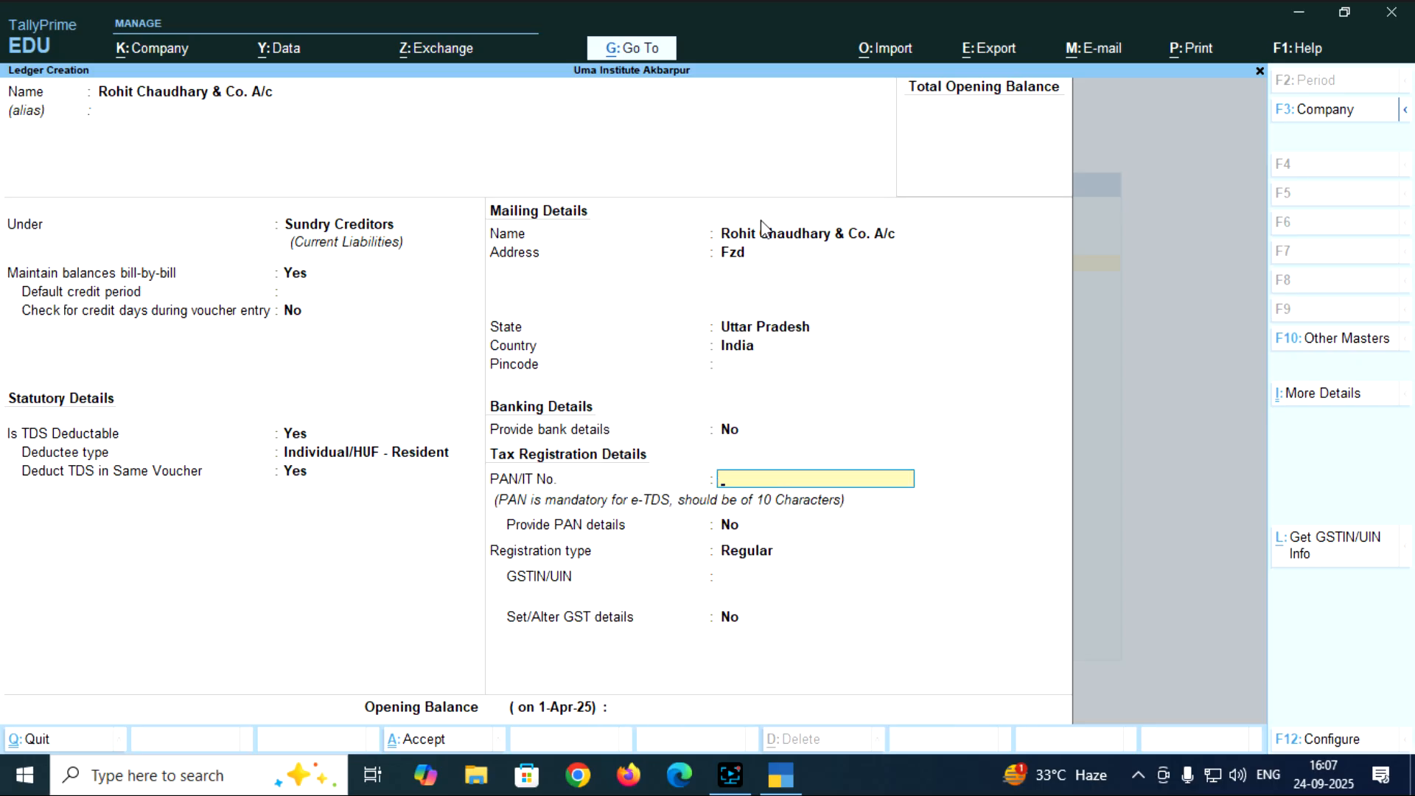
Enter the creditor's PAN, keep registration type Regular without GSTIN or GST details, and save the ledger with no opening balance.
type("AAAAA4152K")
key("Return")
key("Return")
key("Return")
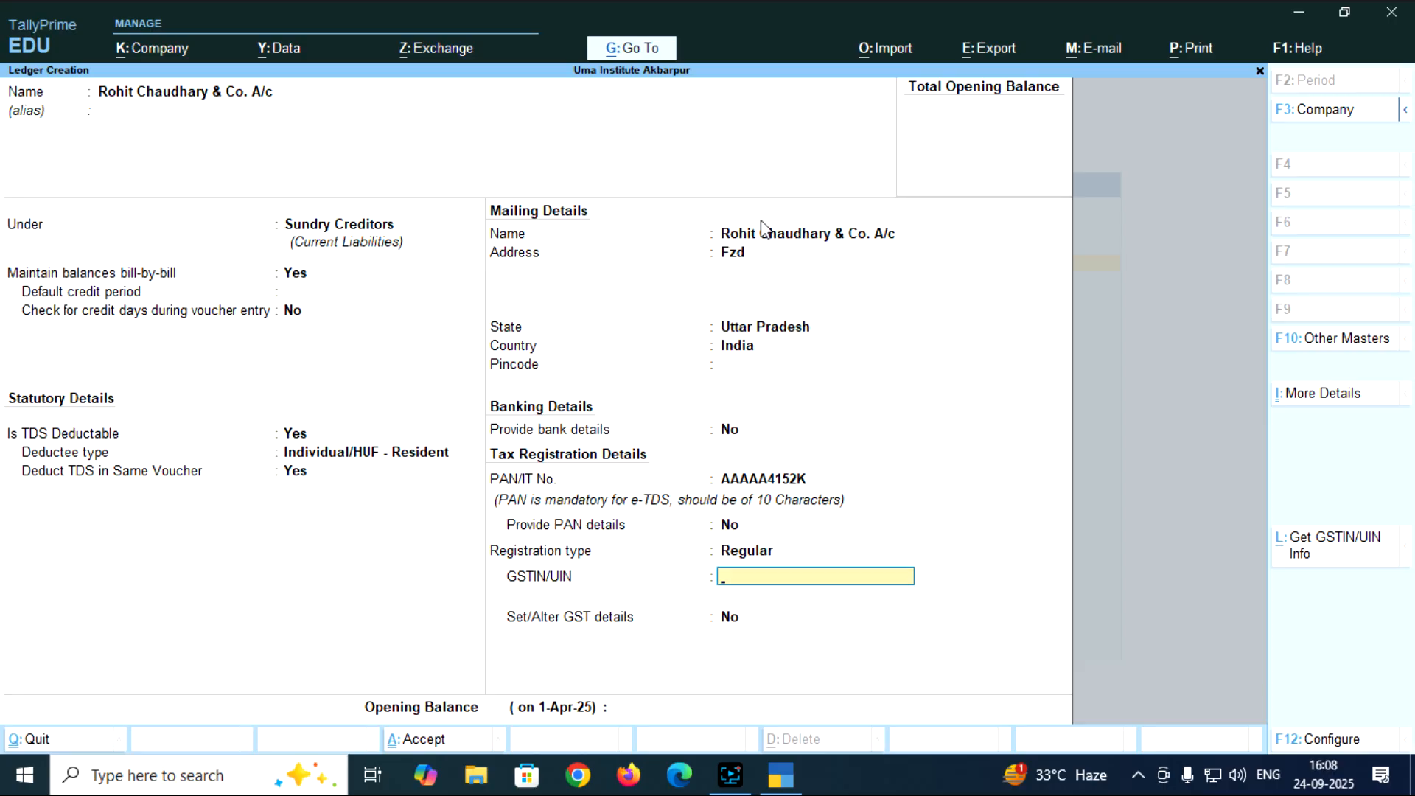
key("Return")
key("Return")
key("Return")
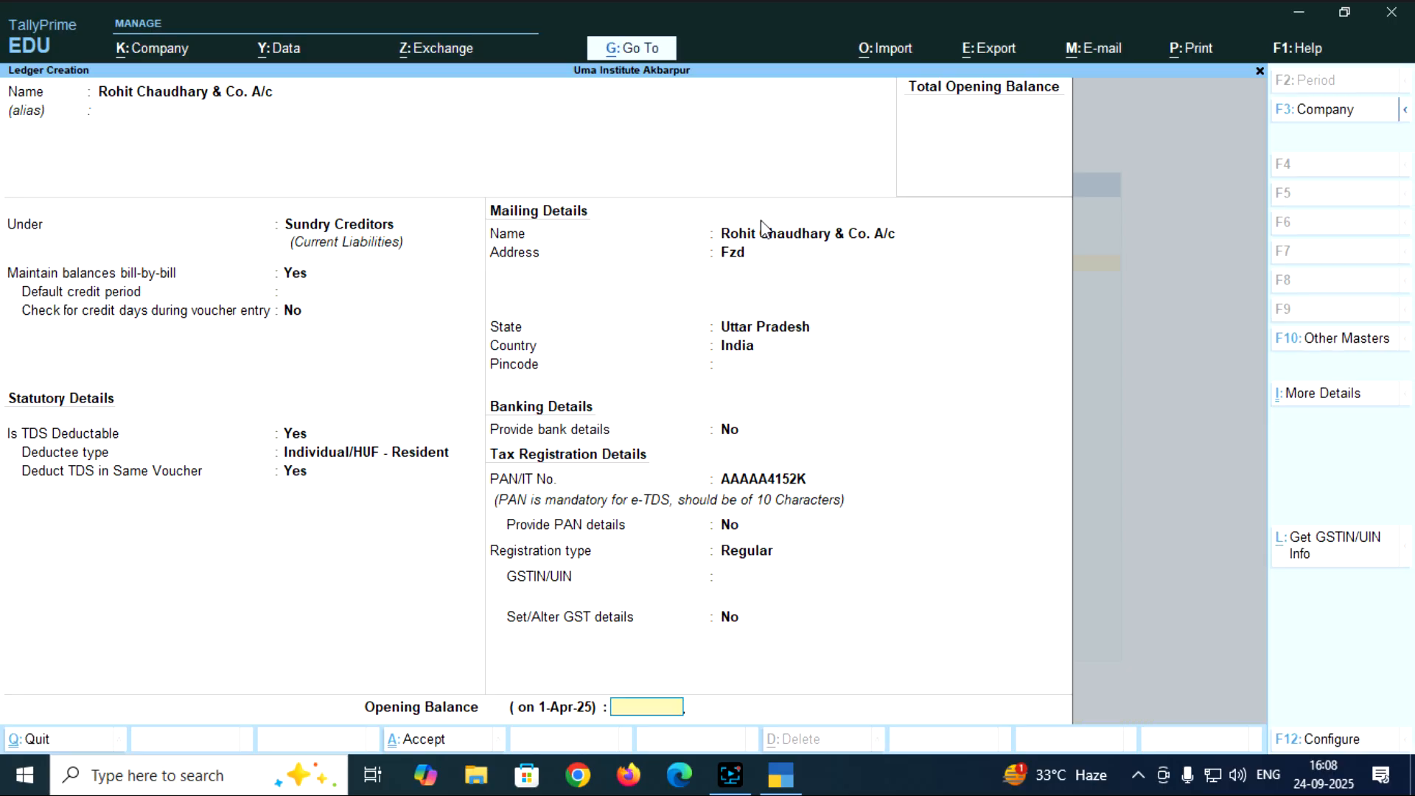
key("Return")
key("Return")
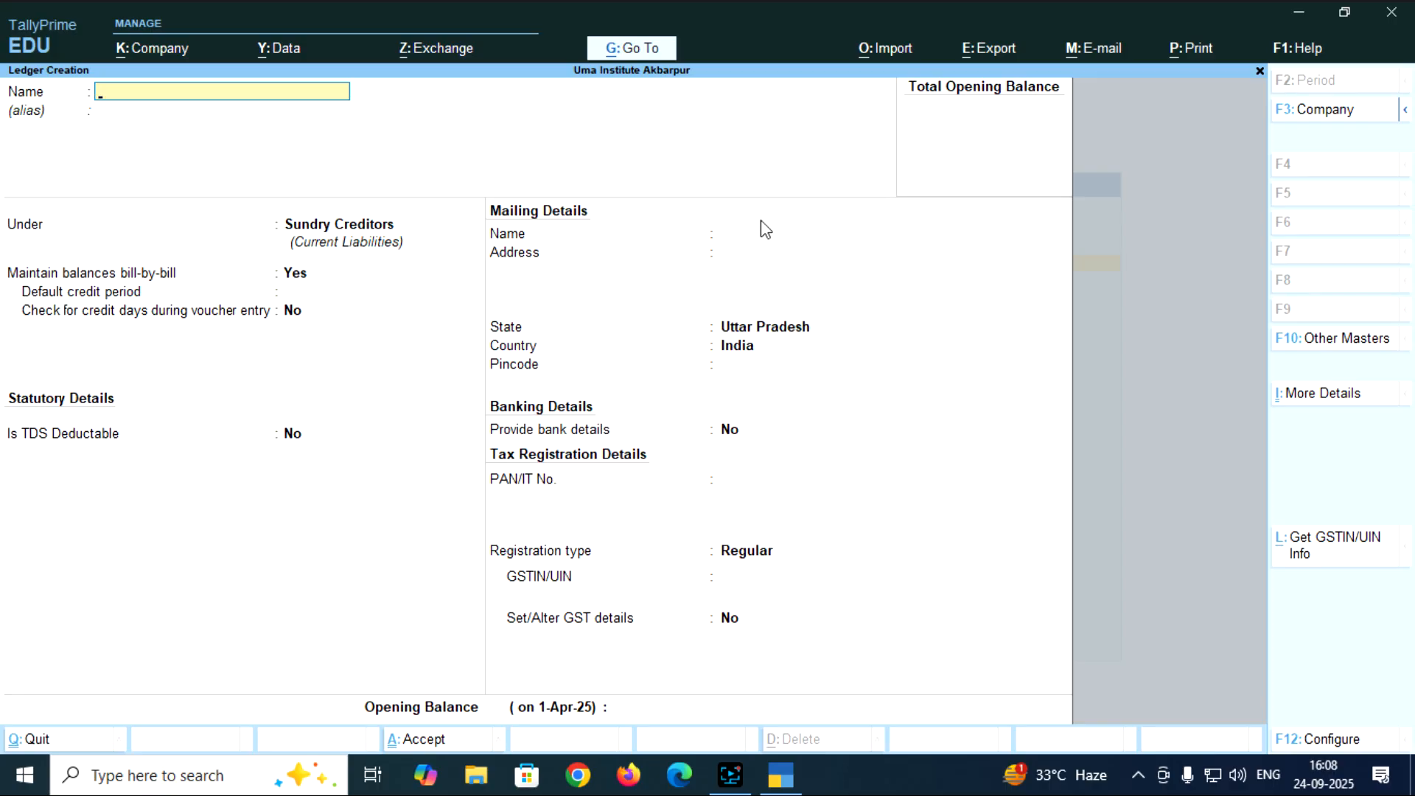
Leave ledger creation and open a new journal voucher.
key("Escape")
key("Escape")
key("Down")
key("Down")
key("Down")
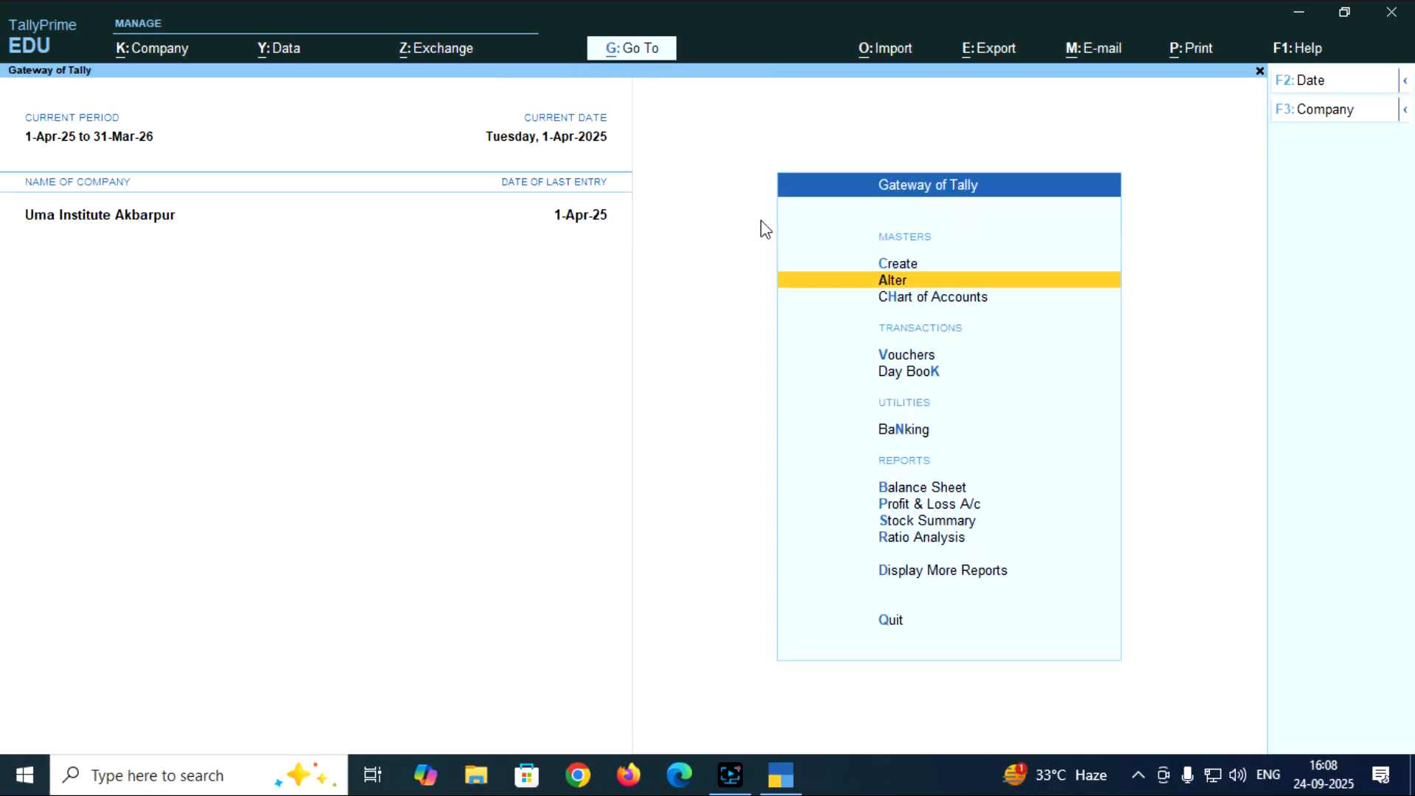
key("Return")
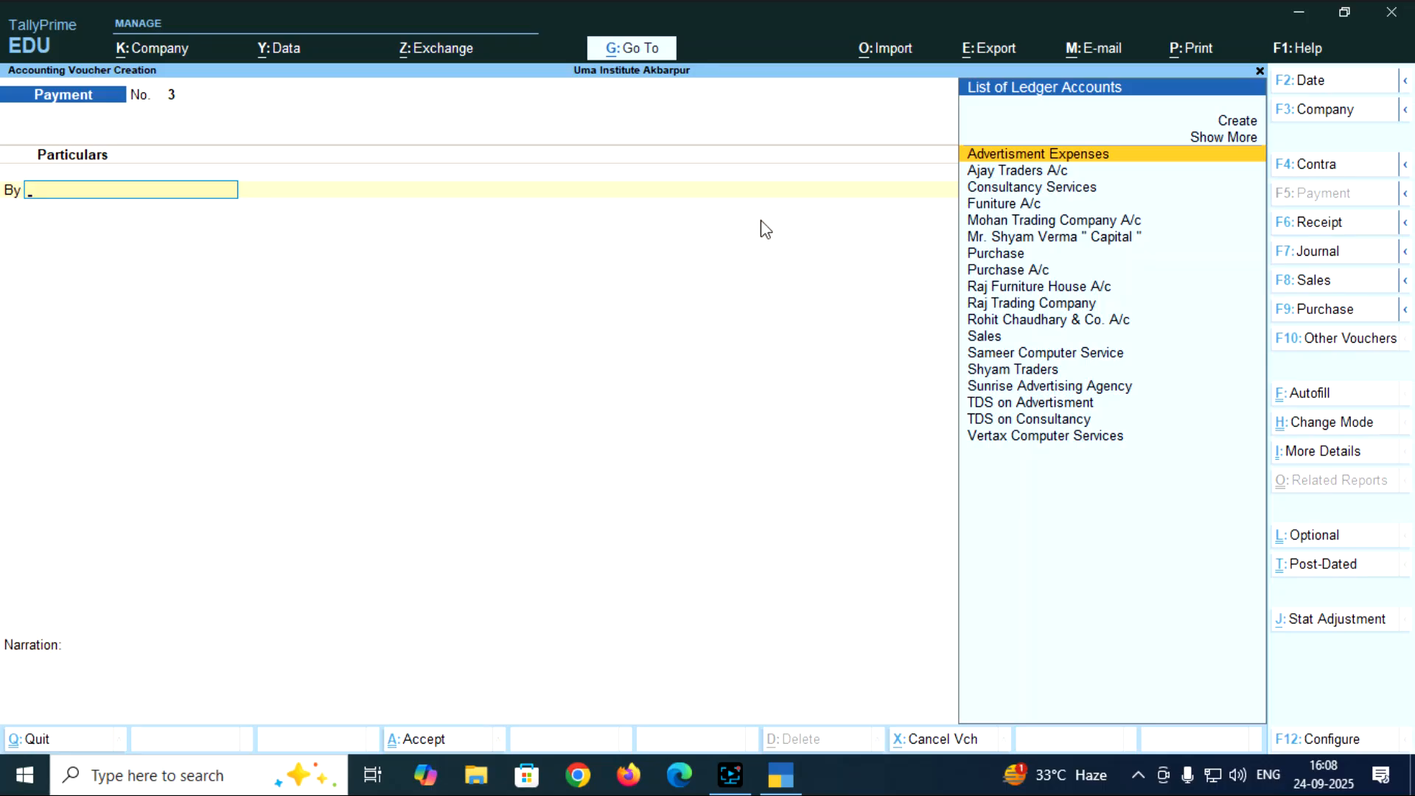
key("F7")
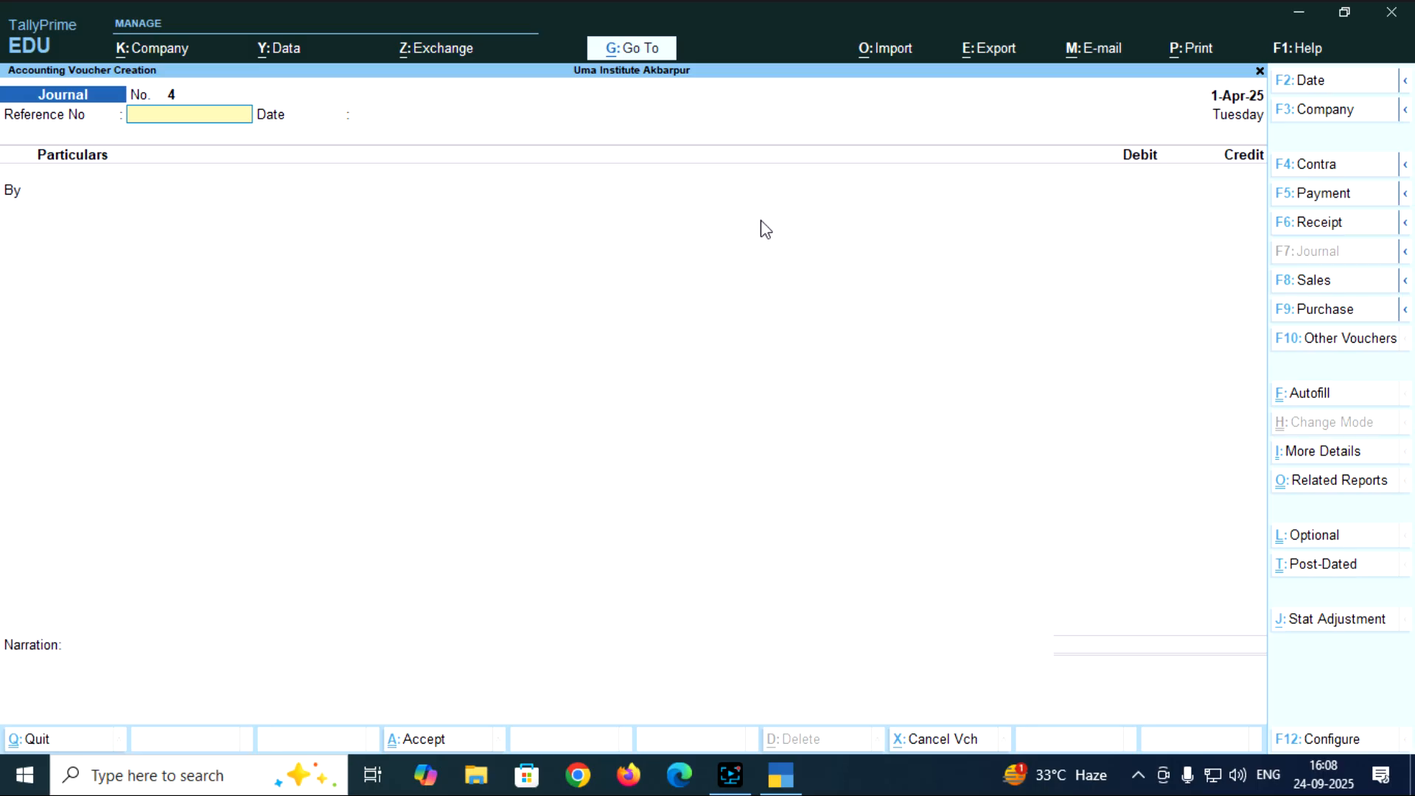
key("Return")
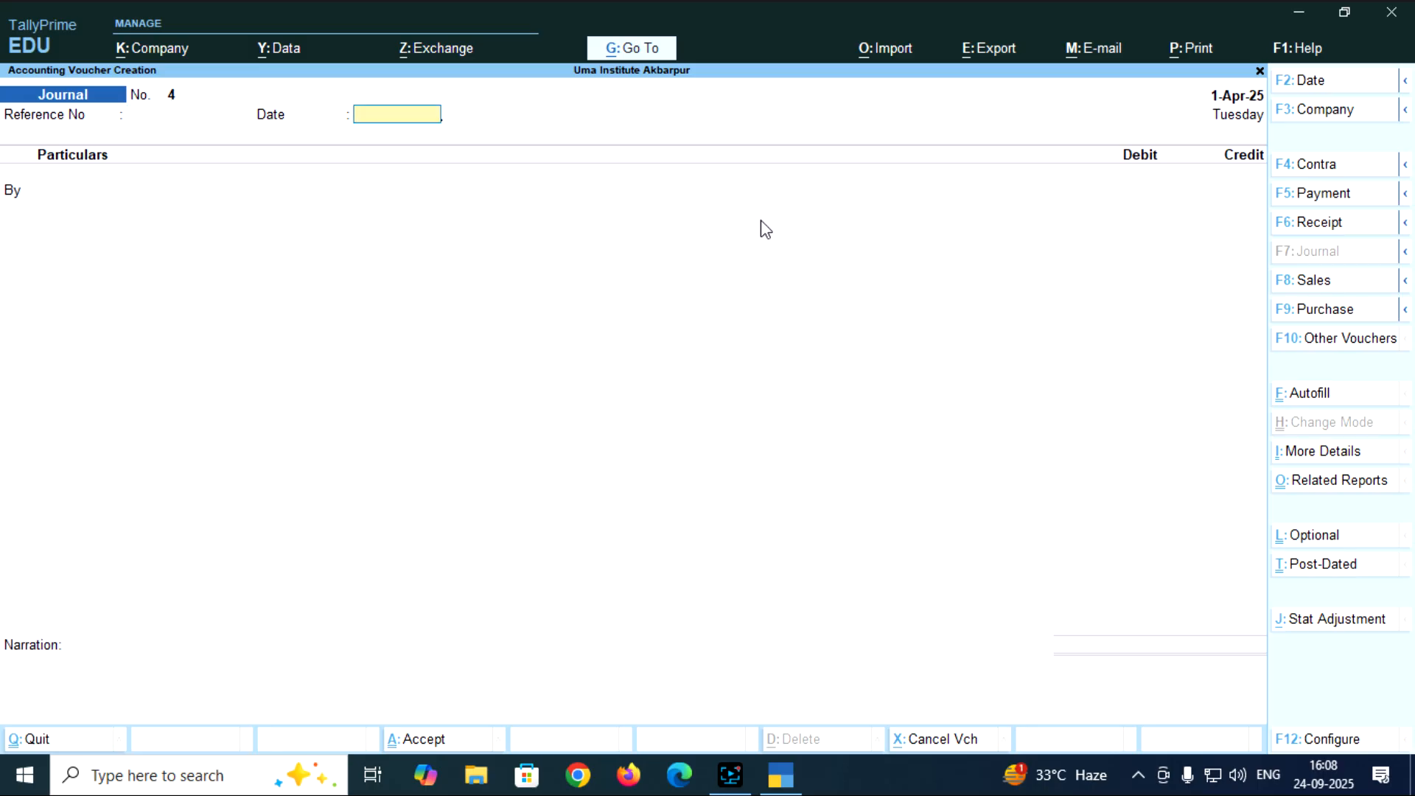
key("Return")
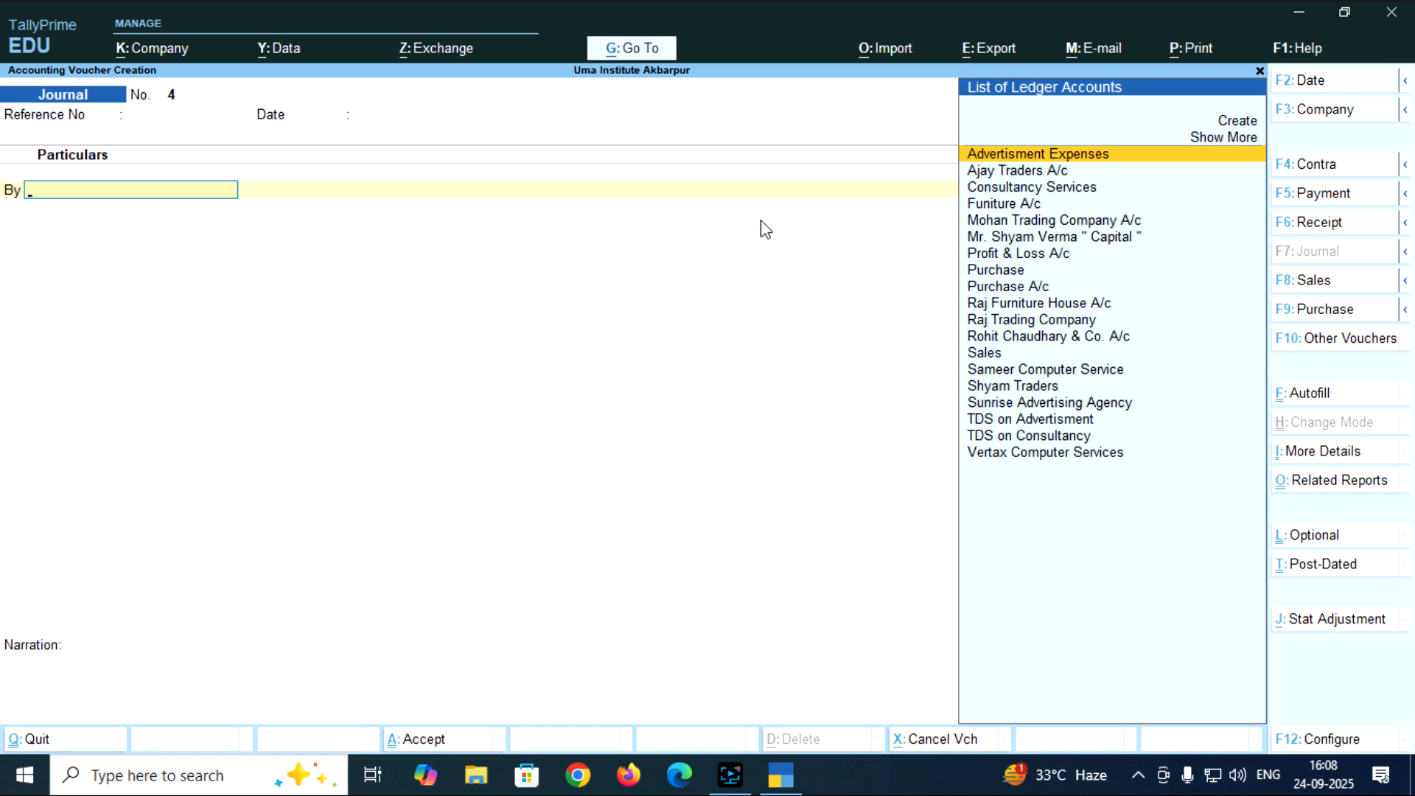
type("Co")
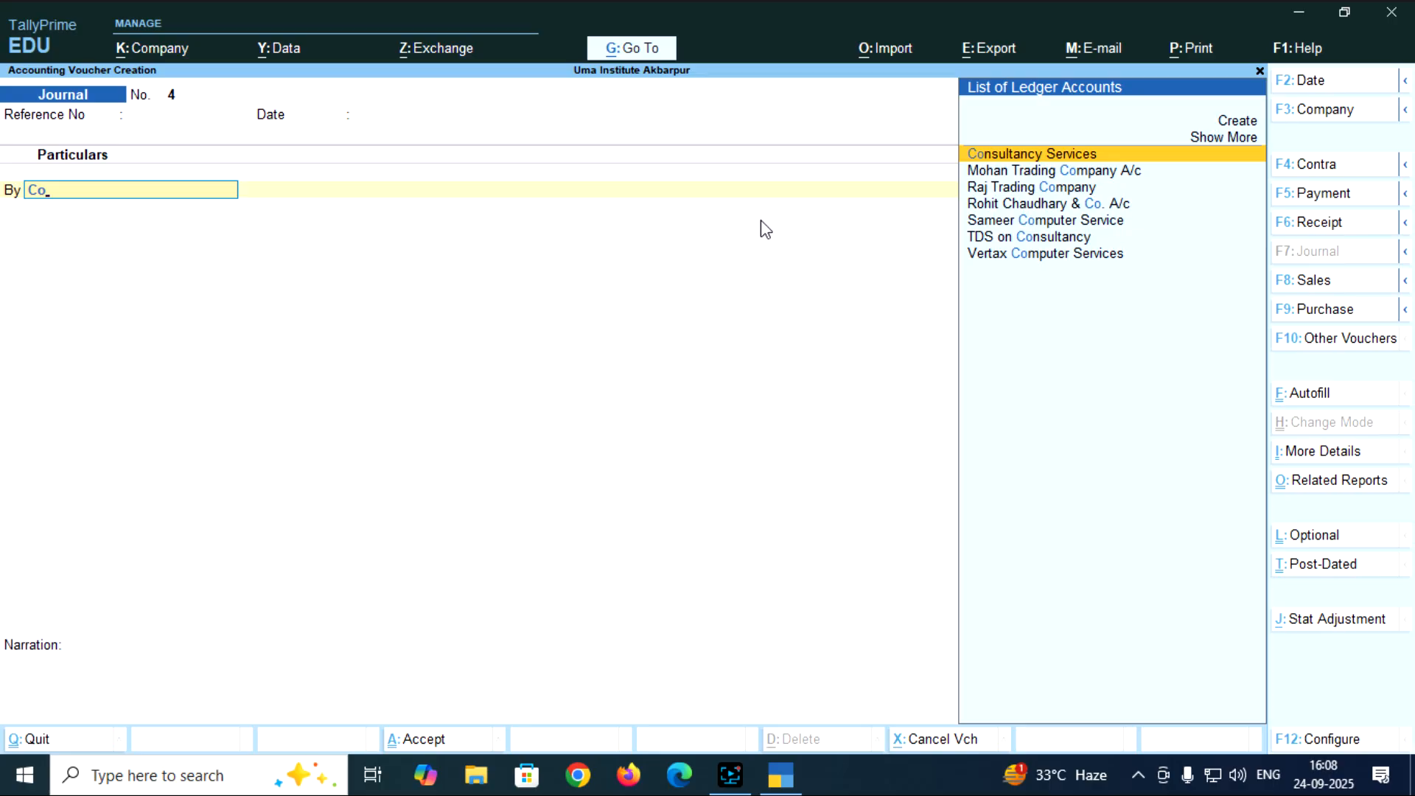
key("BackSpace")
key("BackSpace")
key("Escape")
Open the Consultancy Services ledger for alteration.
key("Up")
key("Up")
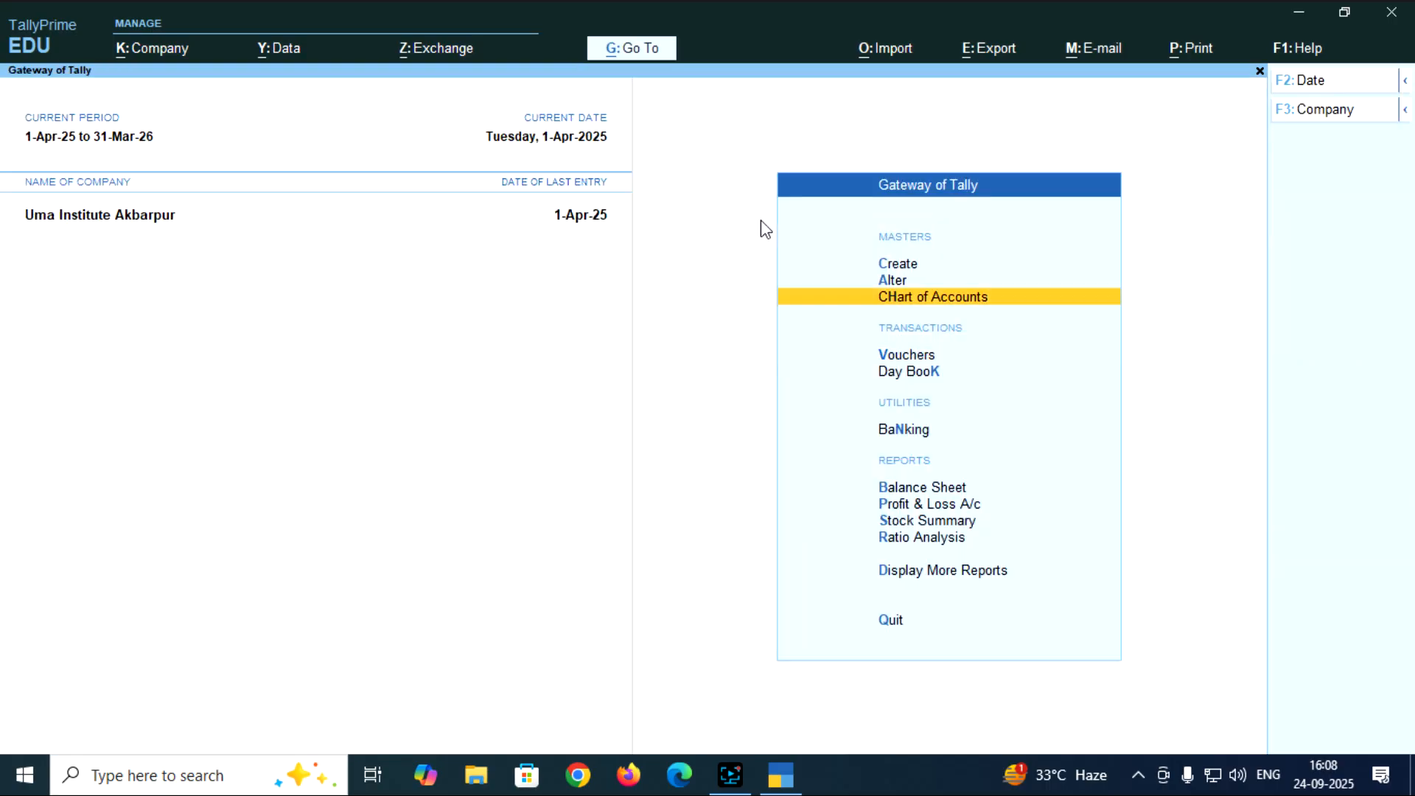
key("Return")
key("Down")
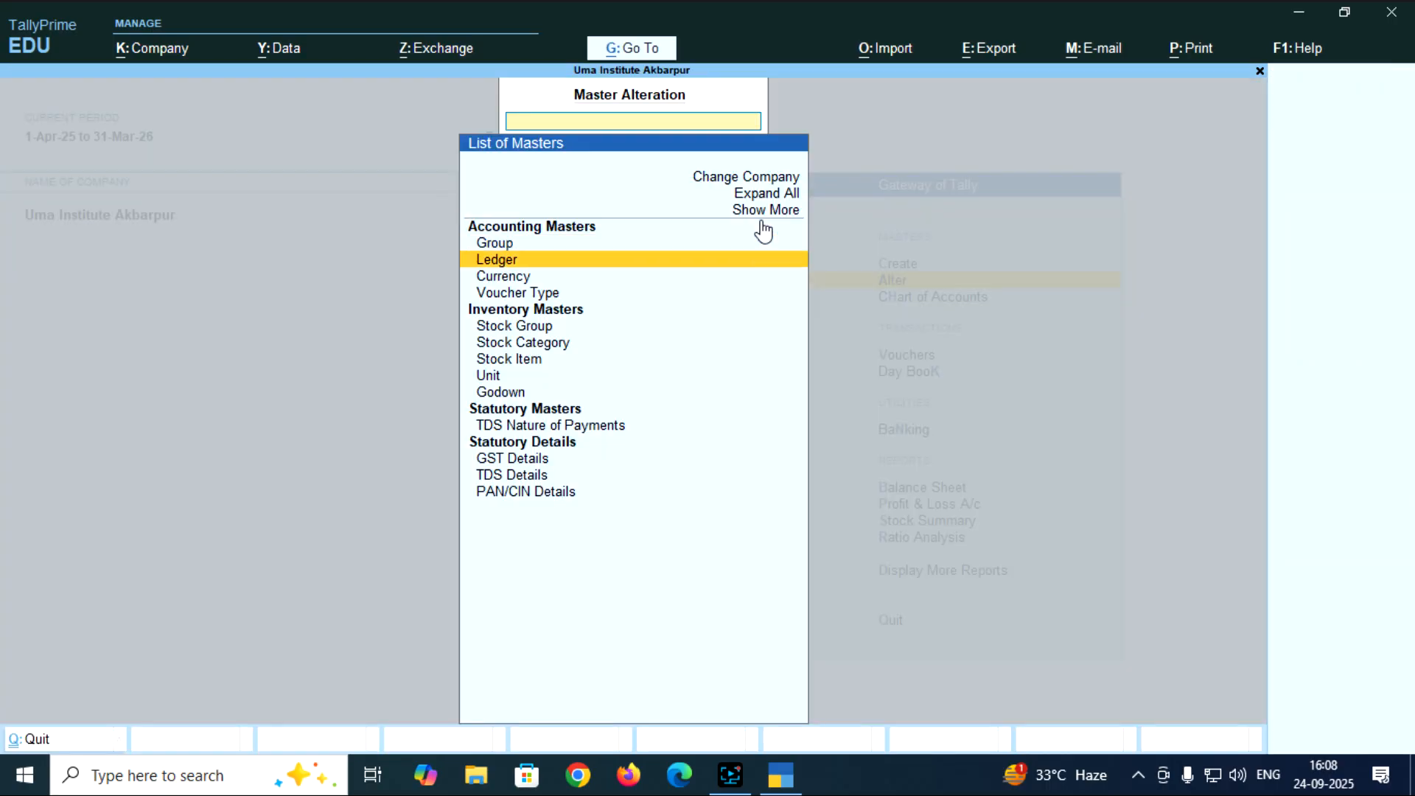
key("Return")
key("Down")
key("Down")
key("Down")
key("Down")
key("Down")
key("Down")
key("Down")
key("Down")
key("Down")
key("Down")
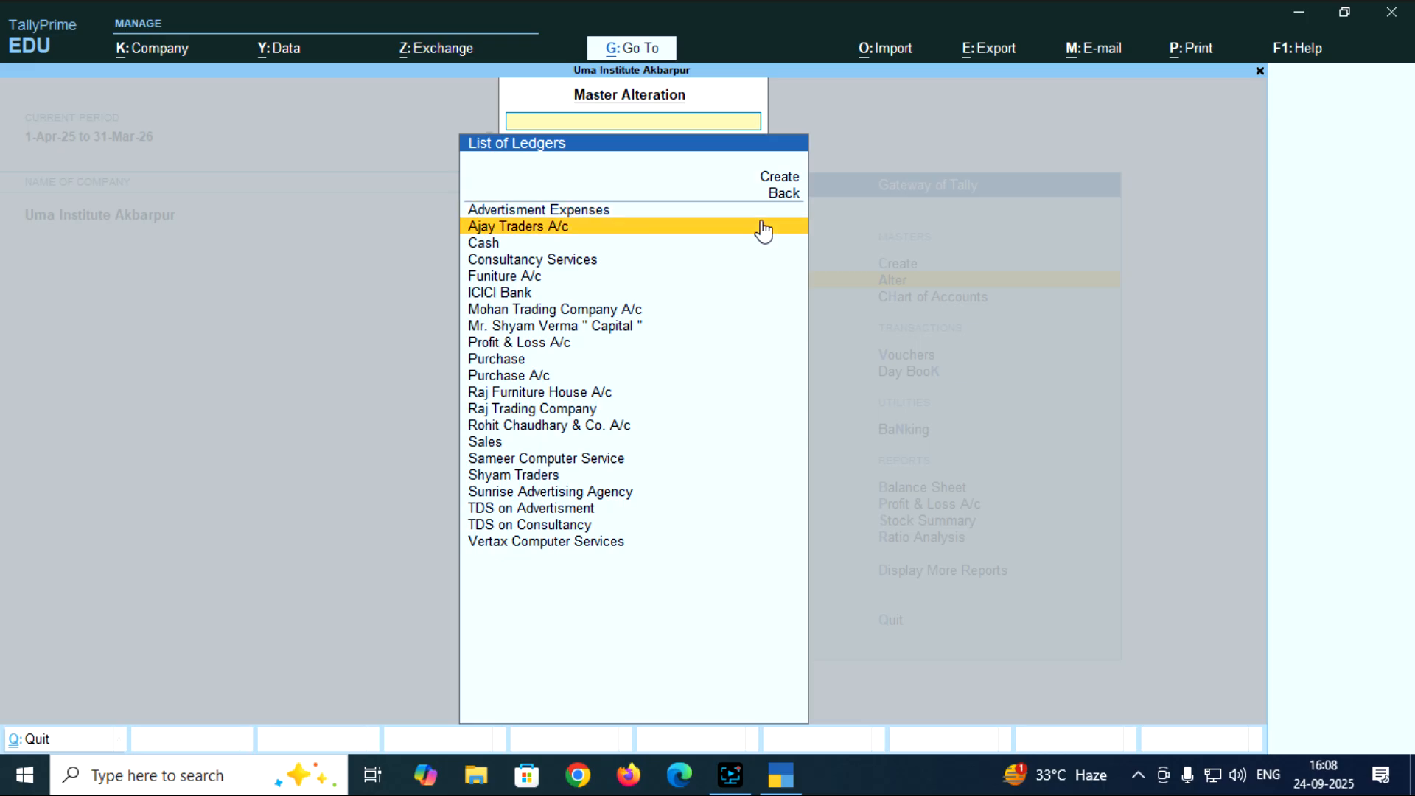
key("Down")
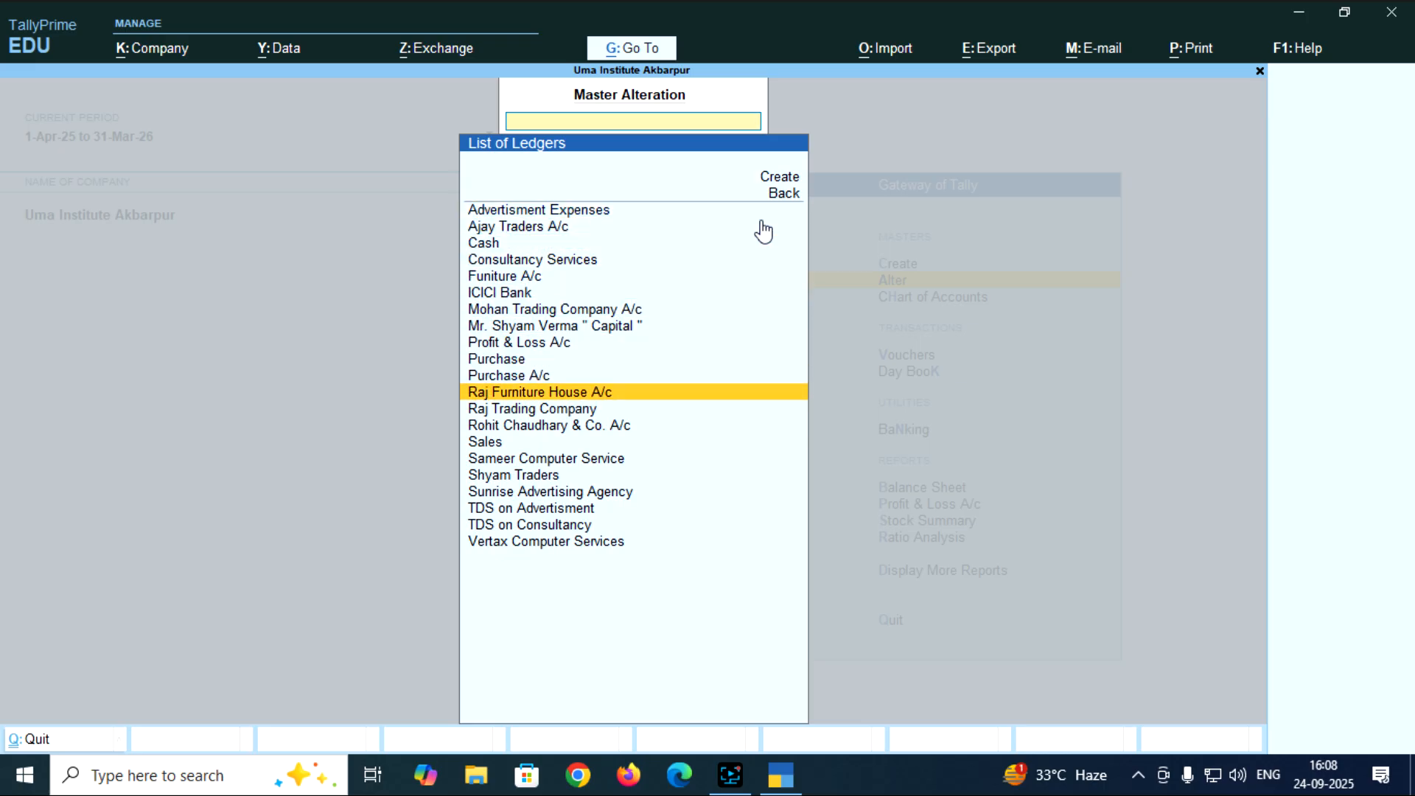
key("Up")
key("Up")
key("Up")
key("Up")
key("Up")
key("Up")
key("Up")
key("Up")
key("Return")
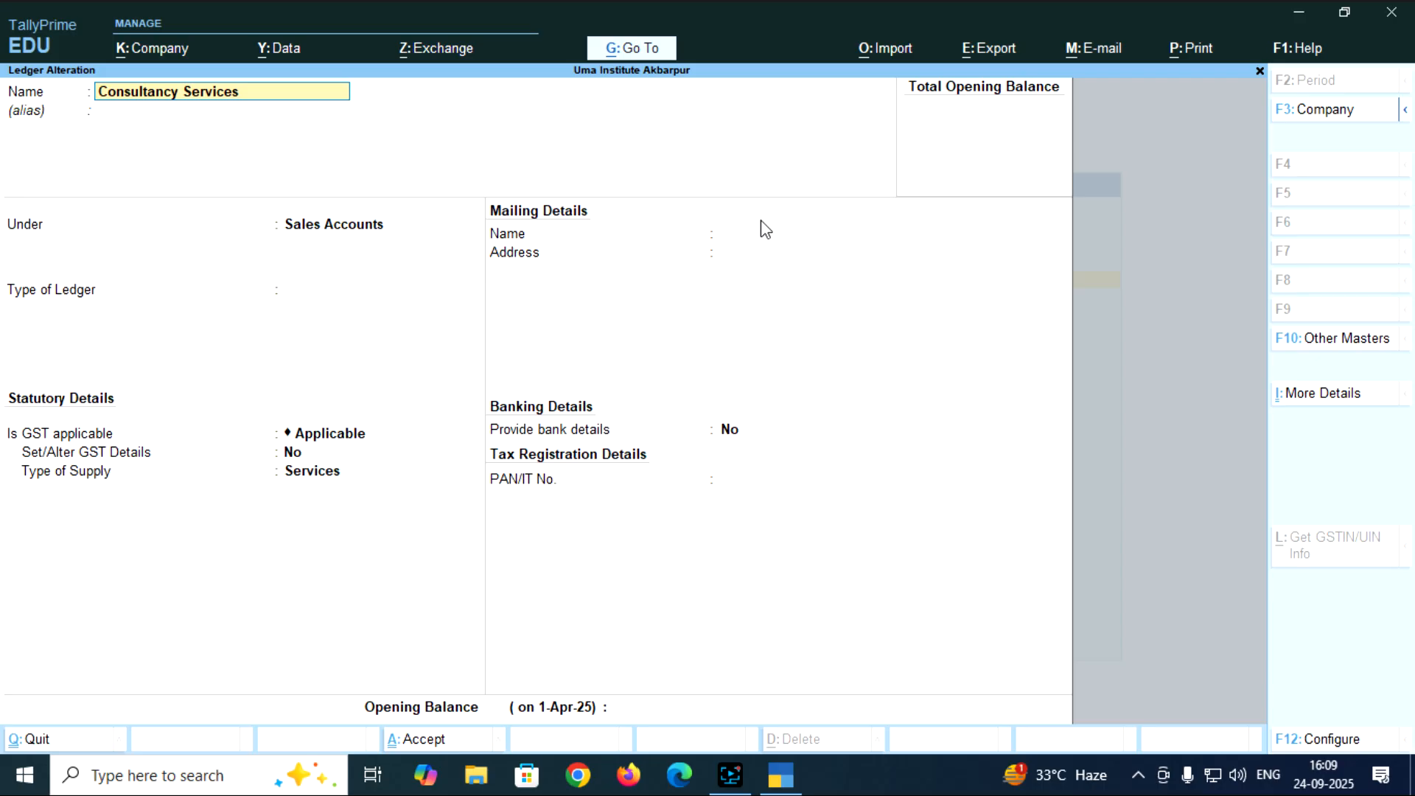
Rename the ledger to Consultancy Expenses.
key("BackSpace")
key("BackSpace")
key("BackSpace")
key("BackSpace")
key("BackSpace")
key("BackSpace")
key("BackSpace")
key("BackSpace")
key("BackSpace")
type("Ex")
type("pe")
type("nd")
key("BackSpace")
type("ses")
Keep the ledger under Sales Accounts, set its type to Not Applicable, keep GST applicable for services, and save it.
key("Return")
key("Return")
key("Return")
key("Return")
key("Return")
key("Return")
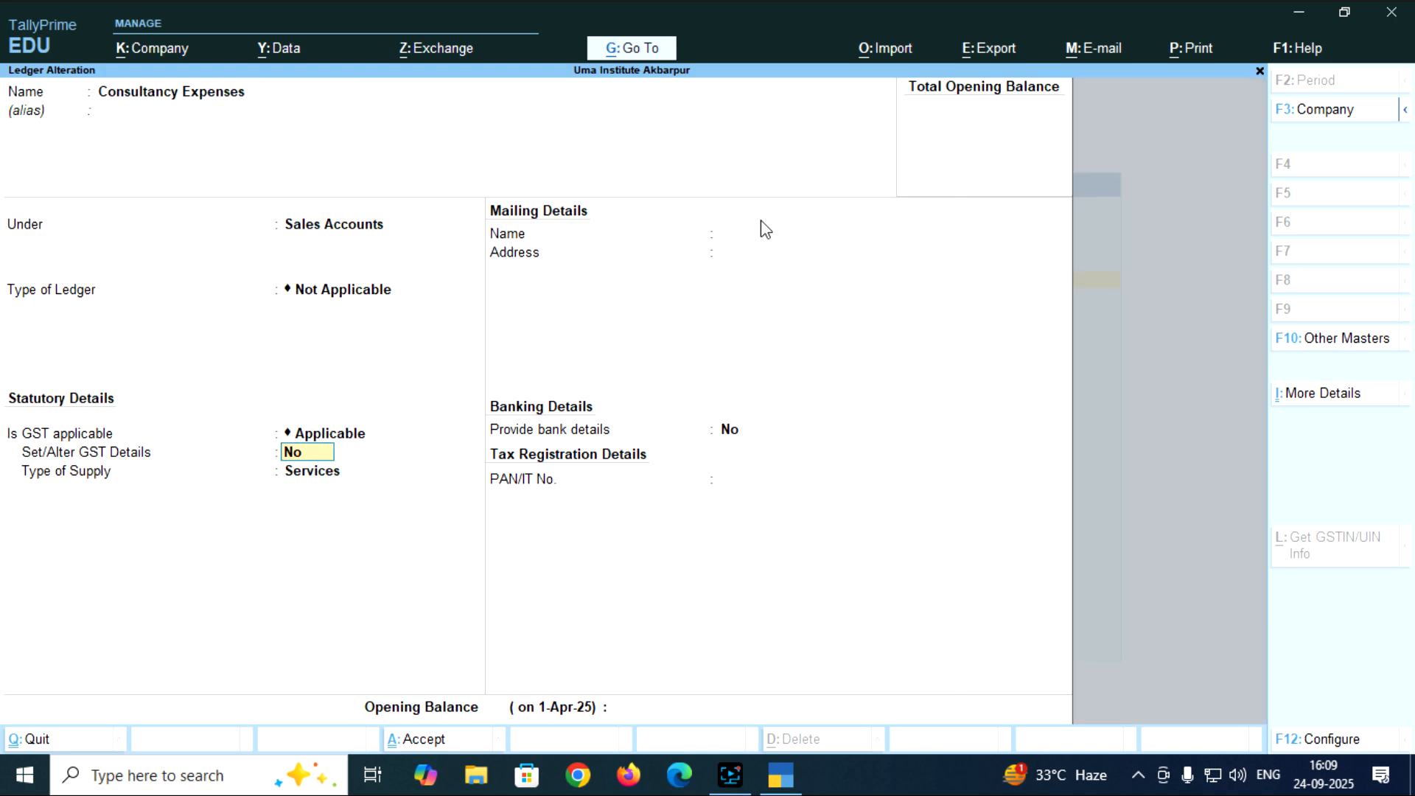
key("Return")
key("Return")
key("Return")
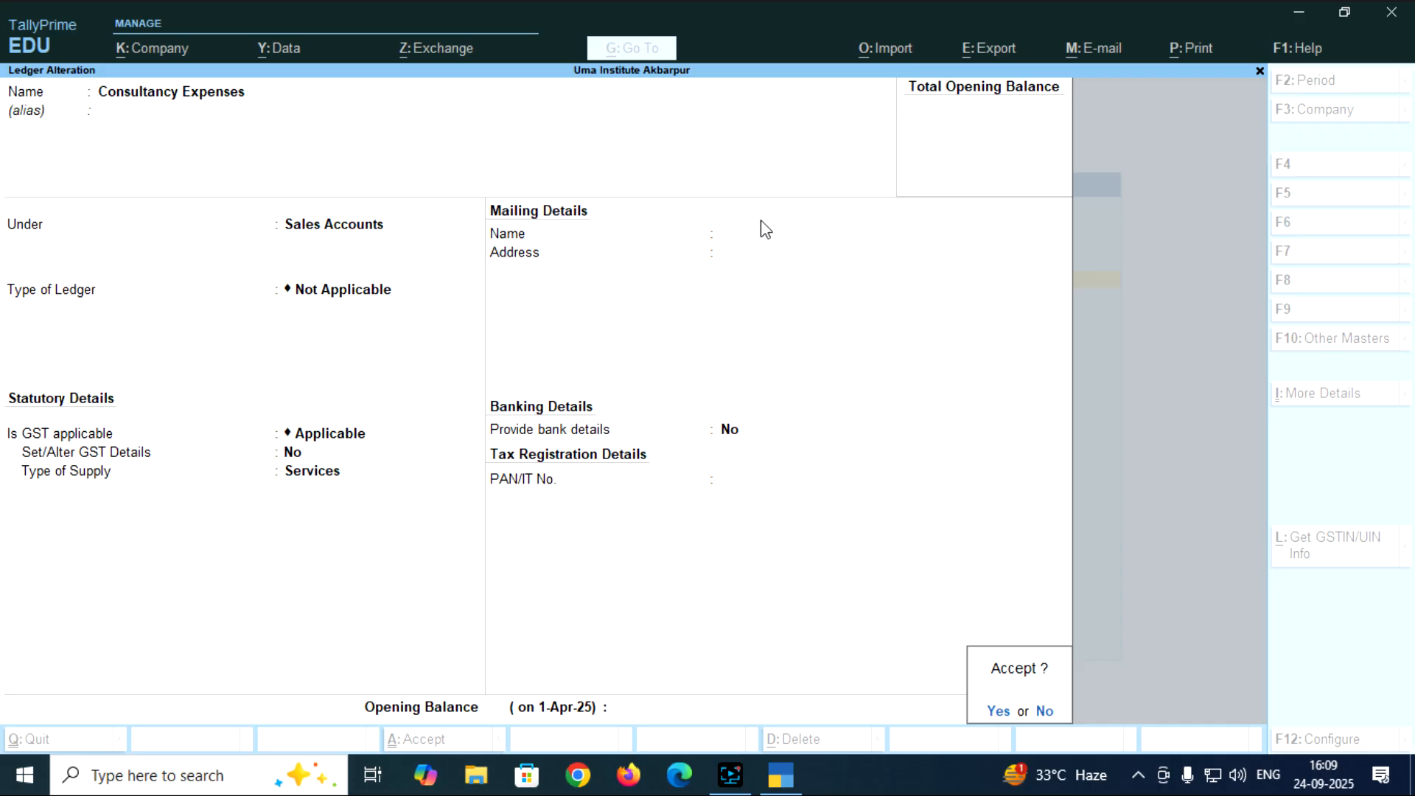
key("Return")
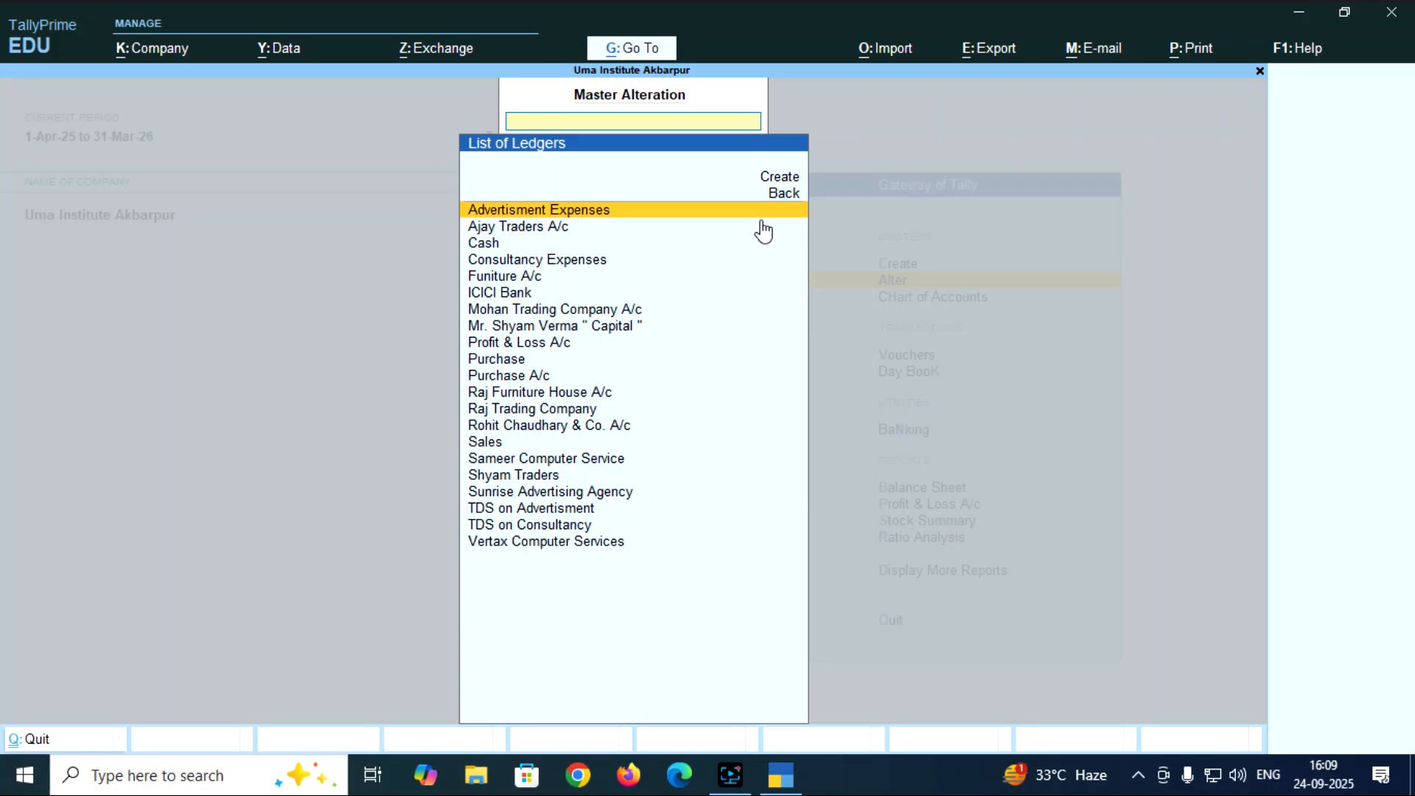
Return to voucher entry and start a journal voucher with the reference number and date left blank.
key("Escape")
key("Escape")
key("Down")
key("Down")
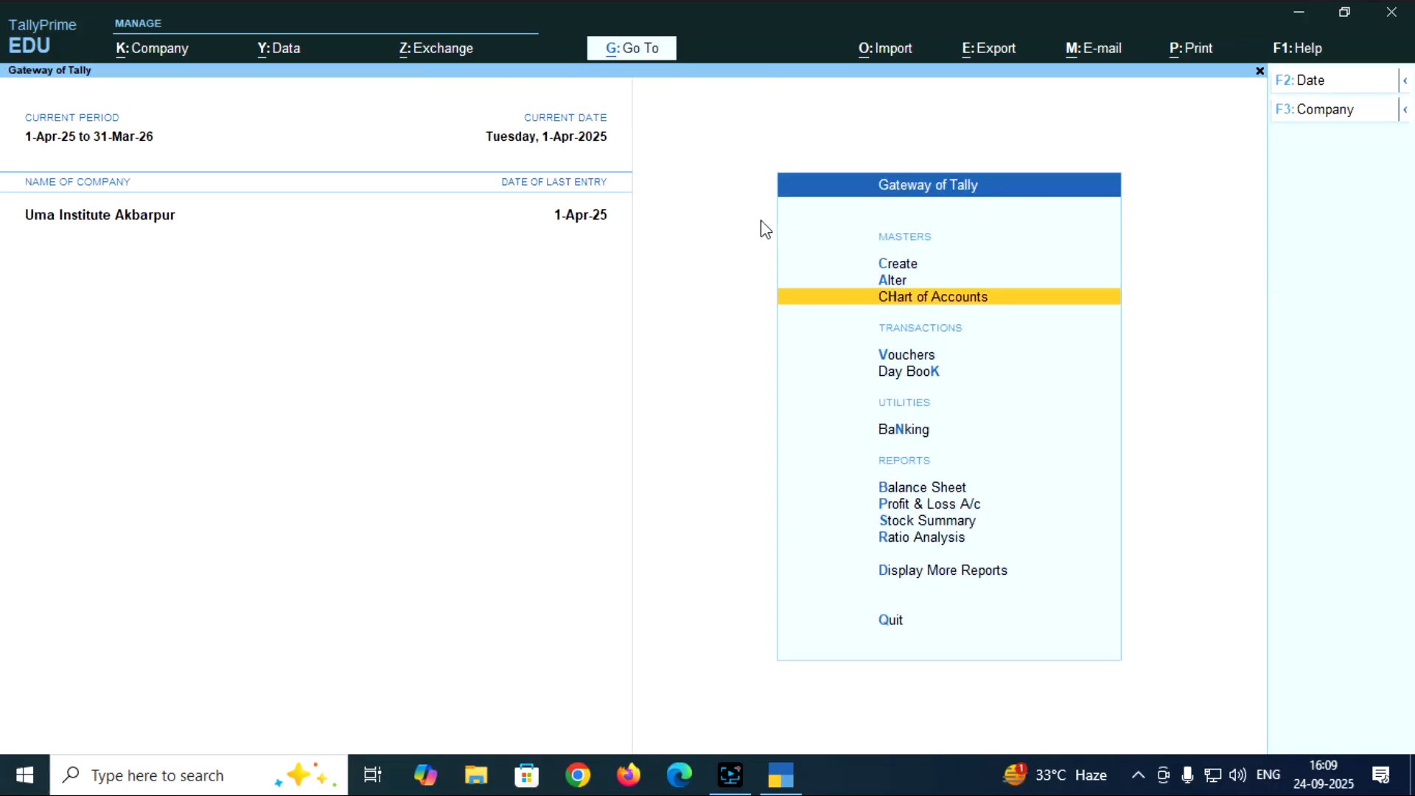
key("Return")
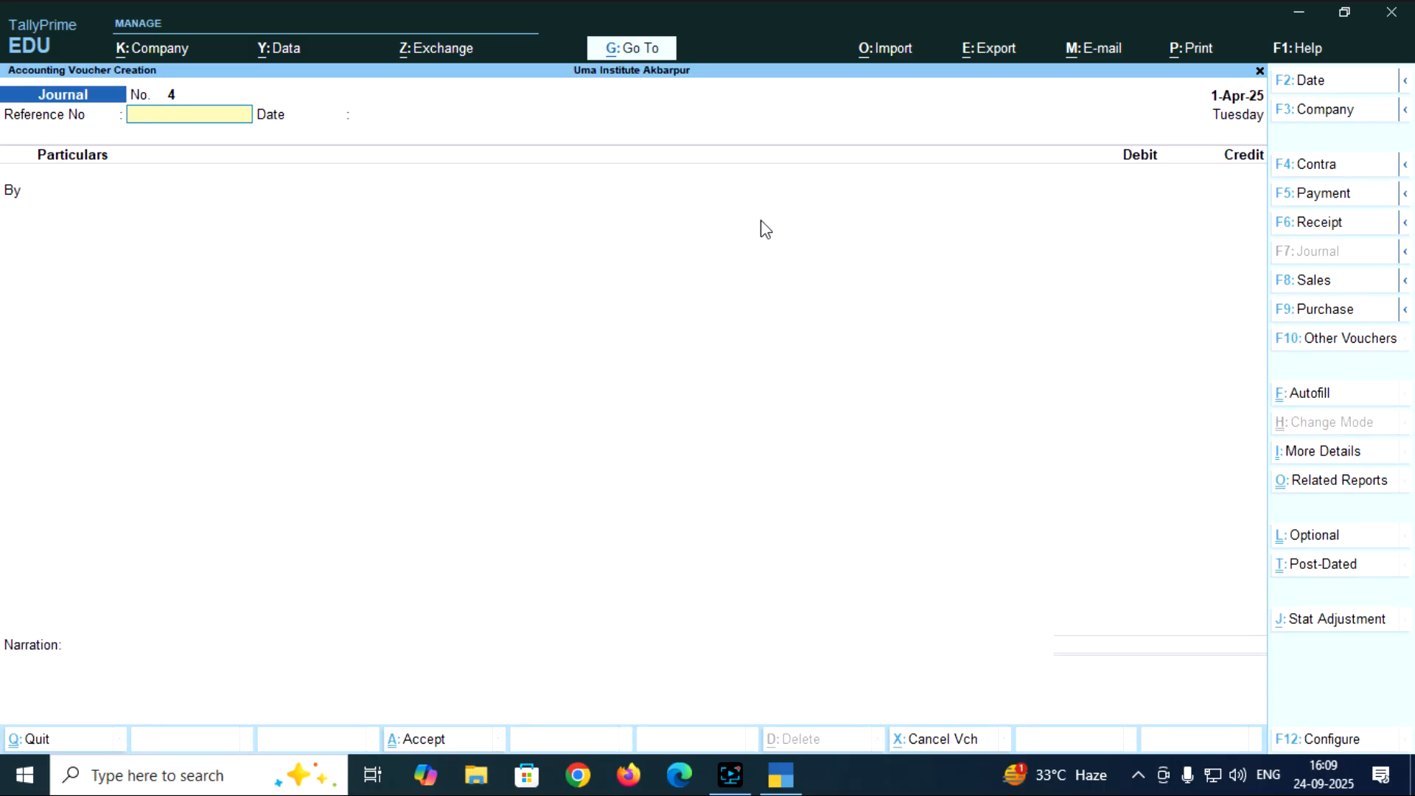
key("Return")
key("Return")
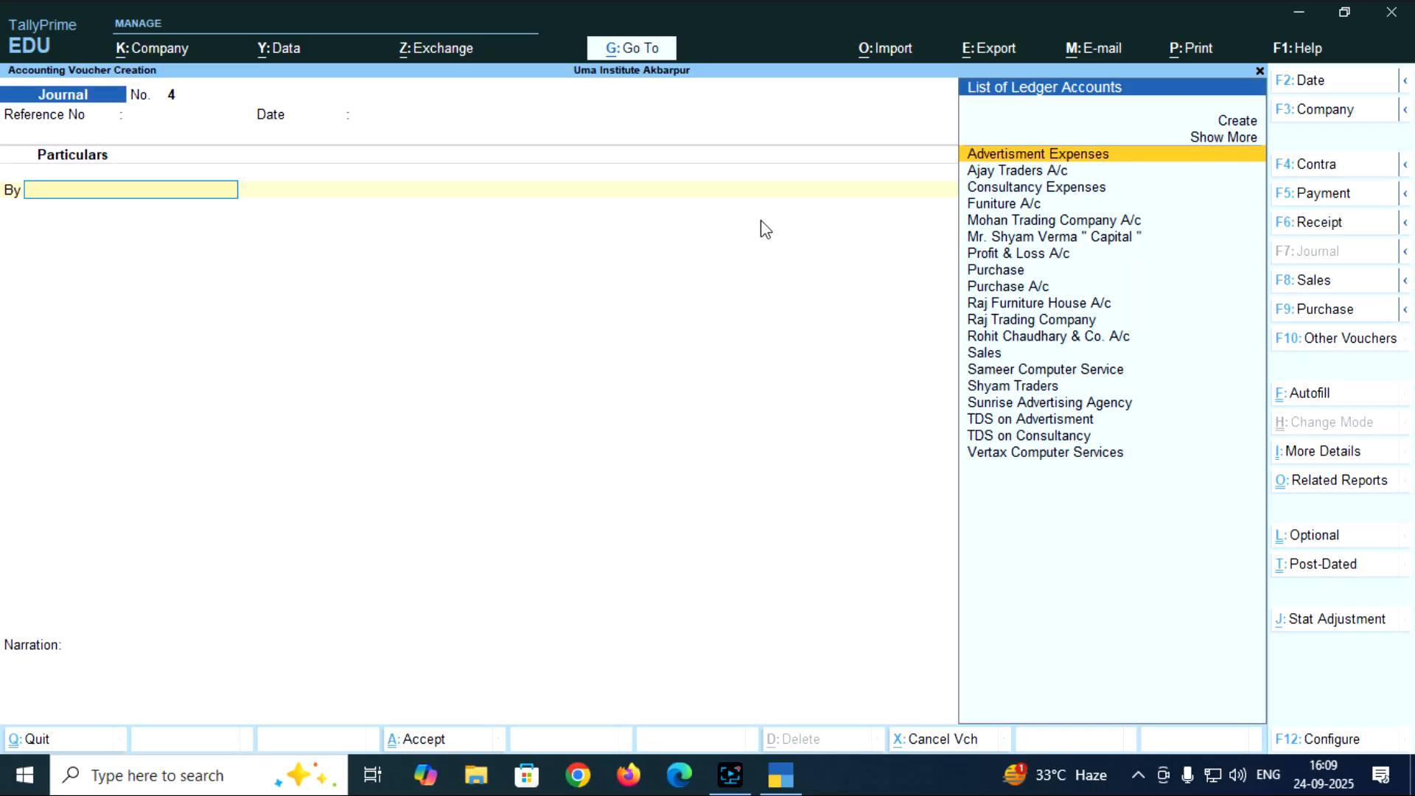
Debit Consultancy Expenses with 45,000 in the journal, without any inventory allocation.
key("Down")
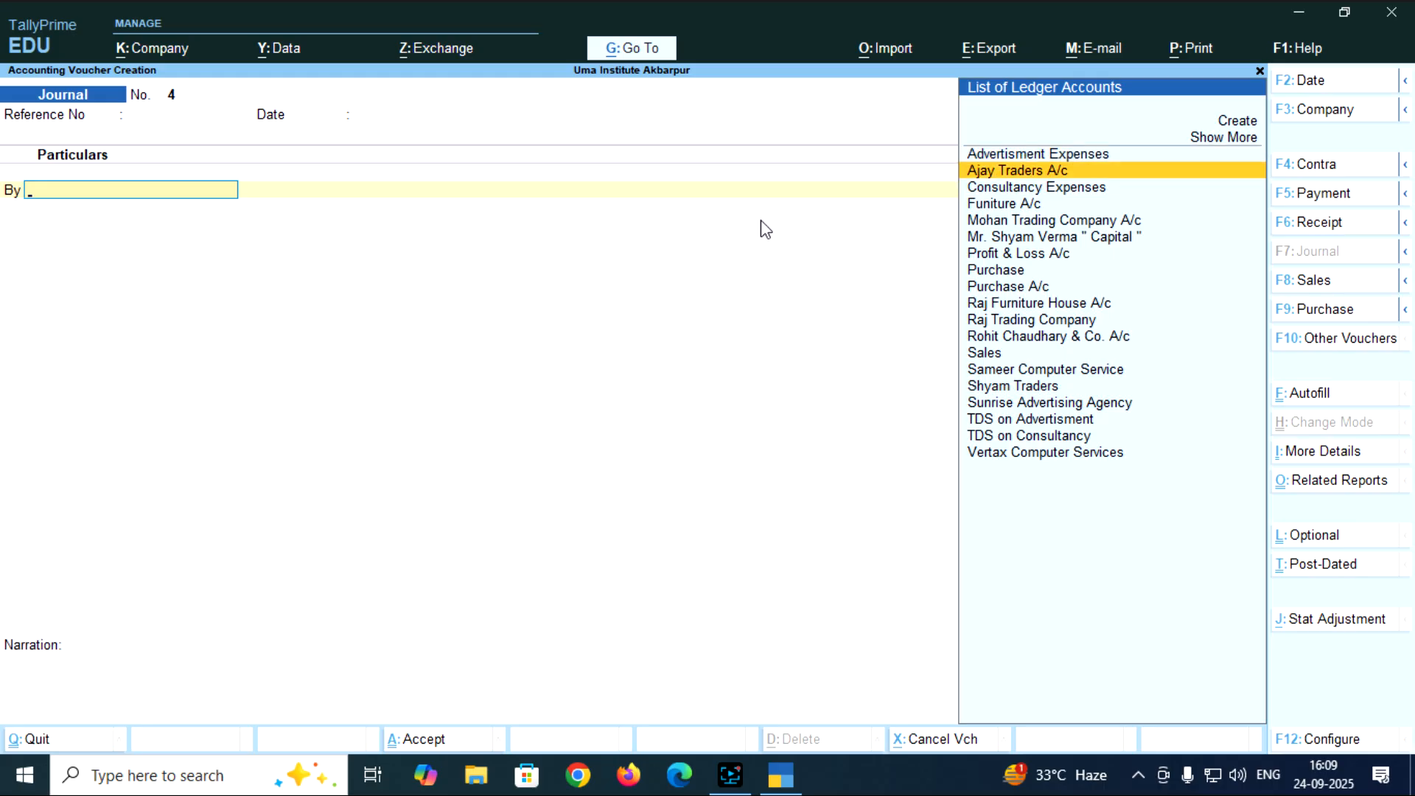
key("Down")
key("Down")
key("Down")
key("Down")
key("Down")
key("Down")
key("Down")
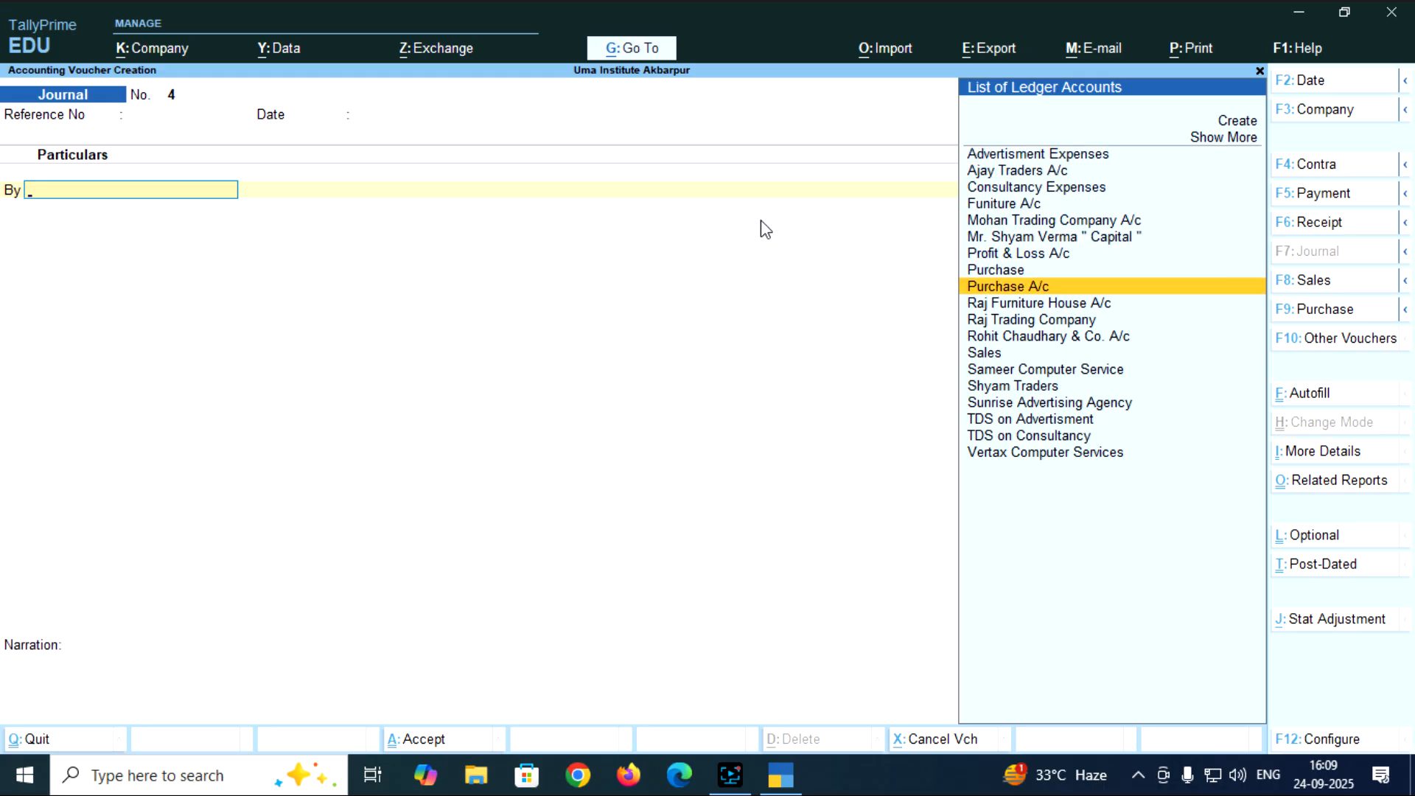
key("Up")
key("Up")
key("Up")
key("Up")
key("Up")
key("Up")
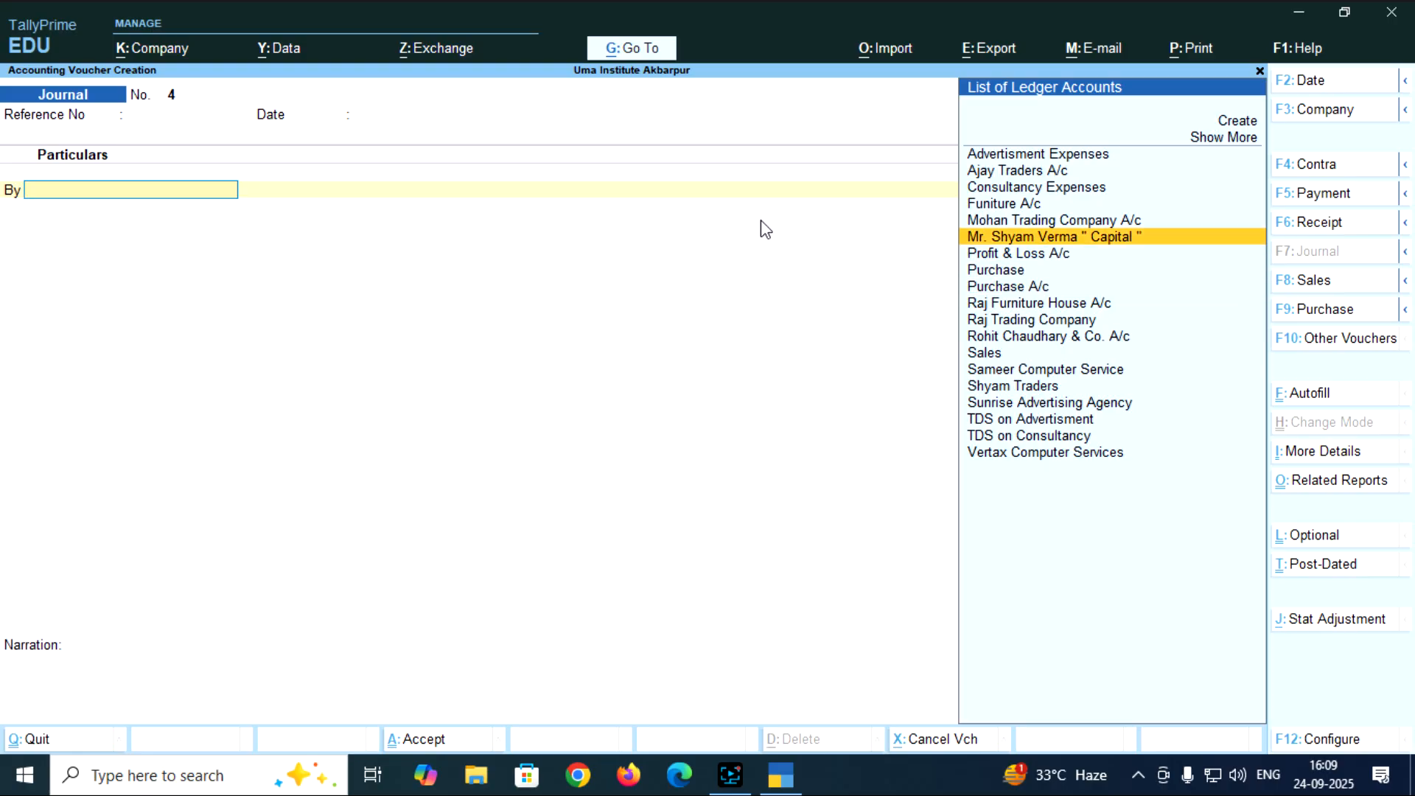
key("Return")
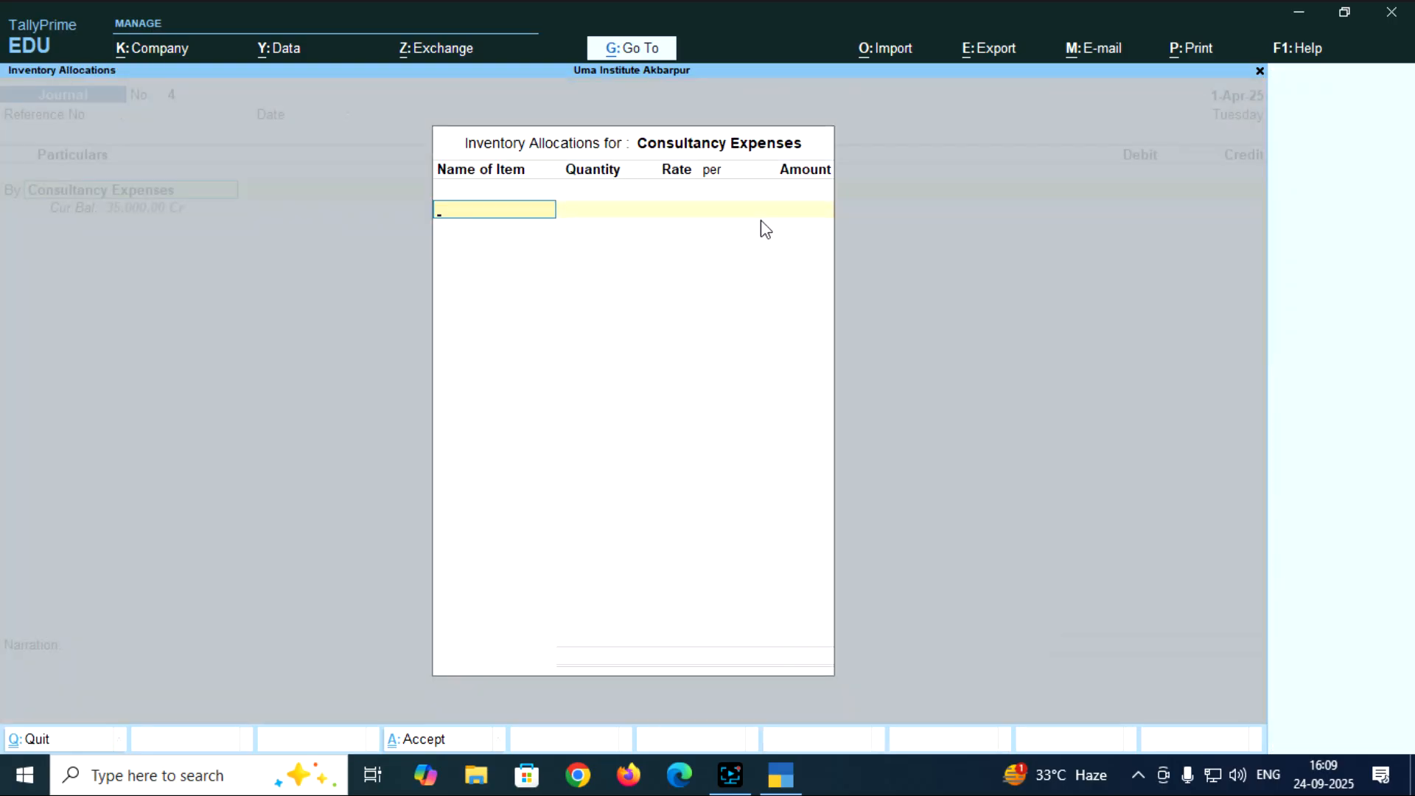
key("Escape")
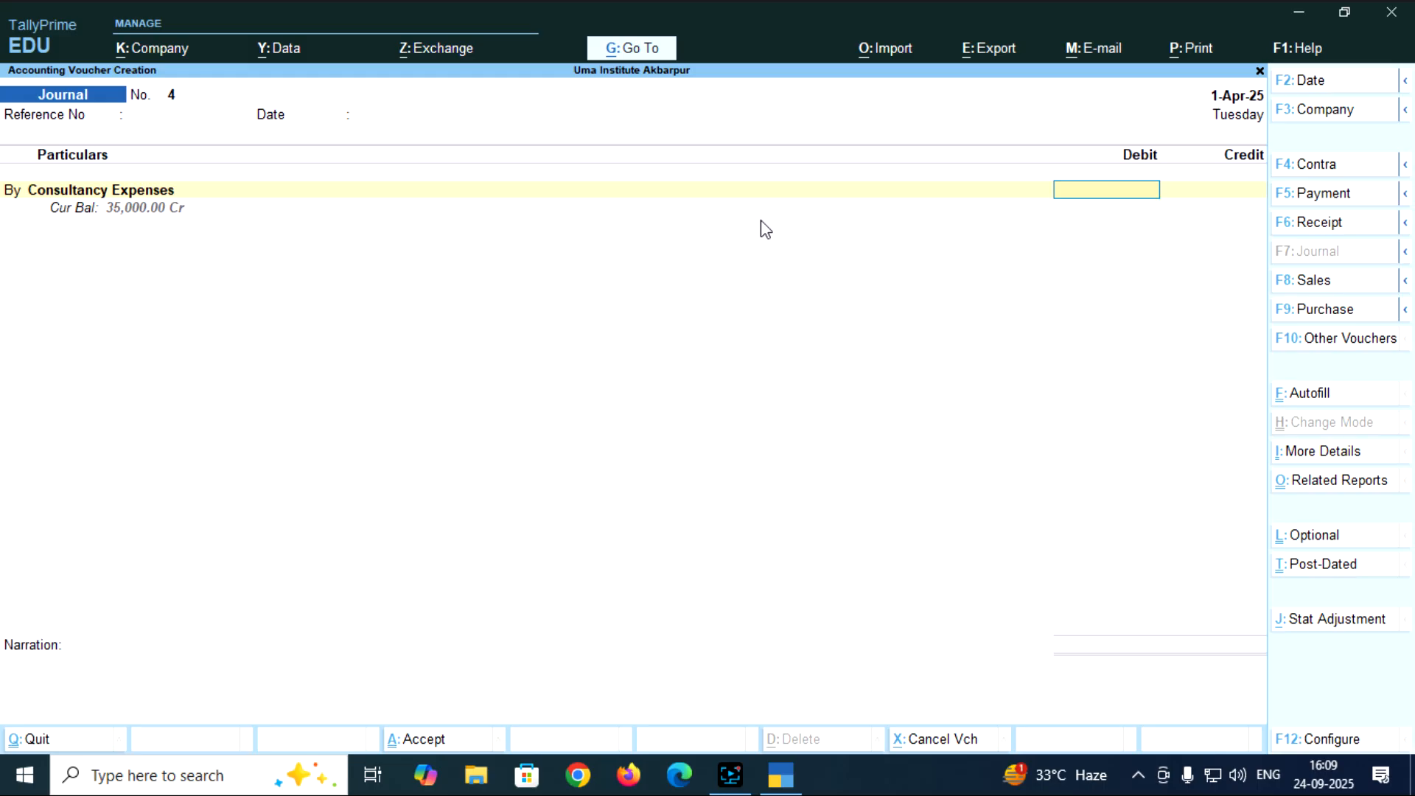
type("450000")
key("BackSpace")
key("Return")
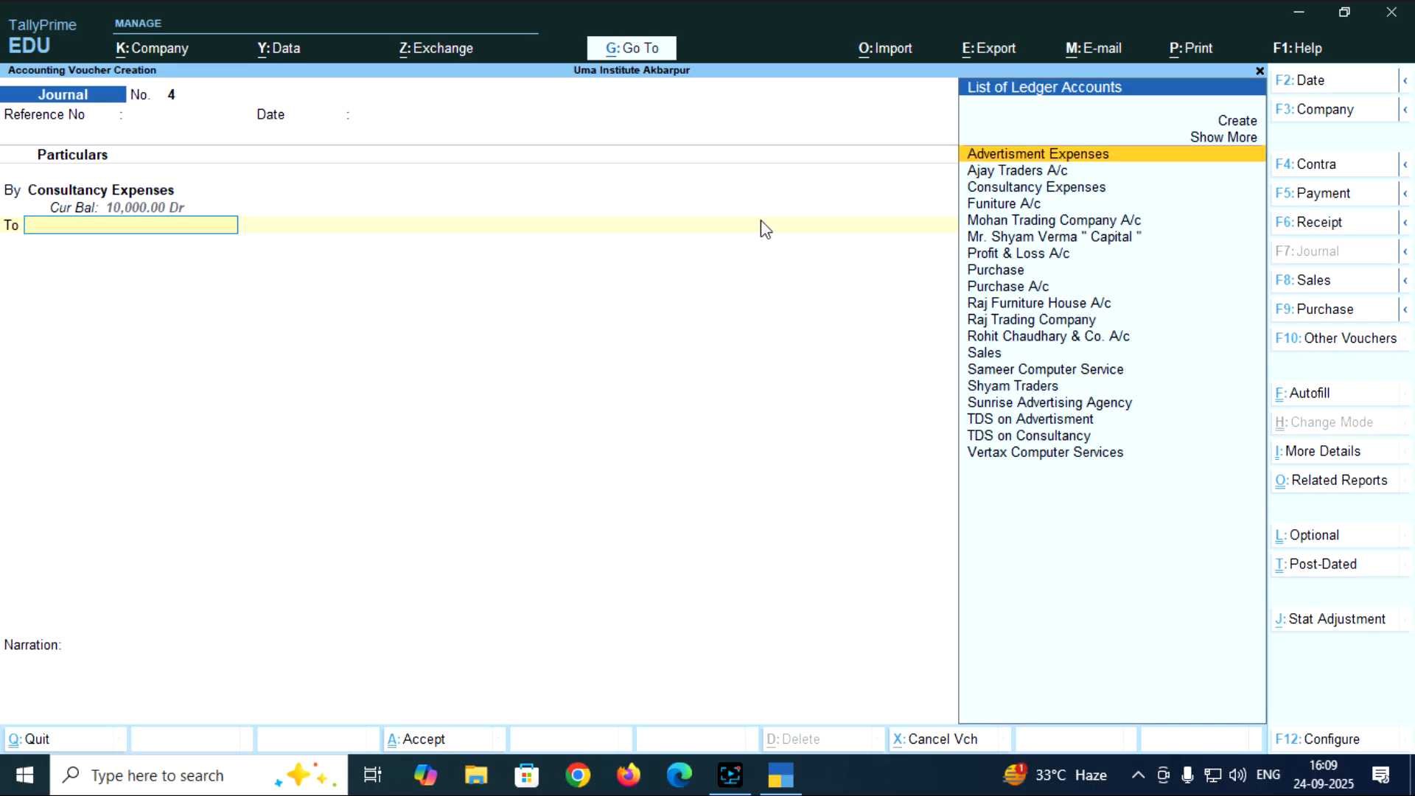
Credit the new consultancy creditor's ledger with 45,000 and allocate the full amount to New Ref 4.
type("Ro")
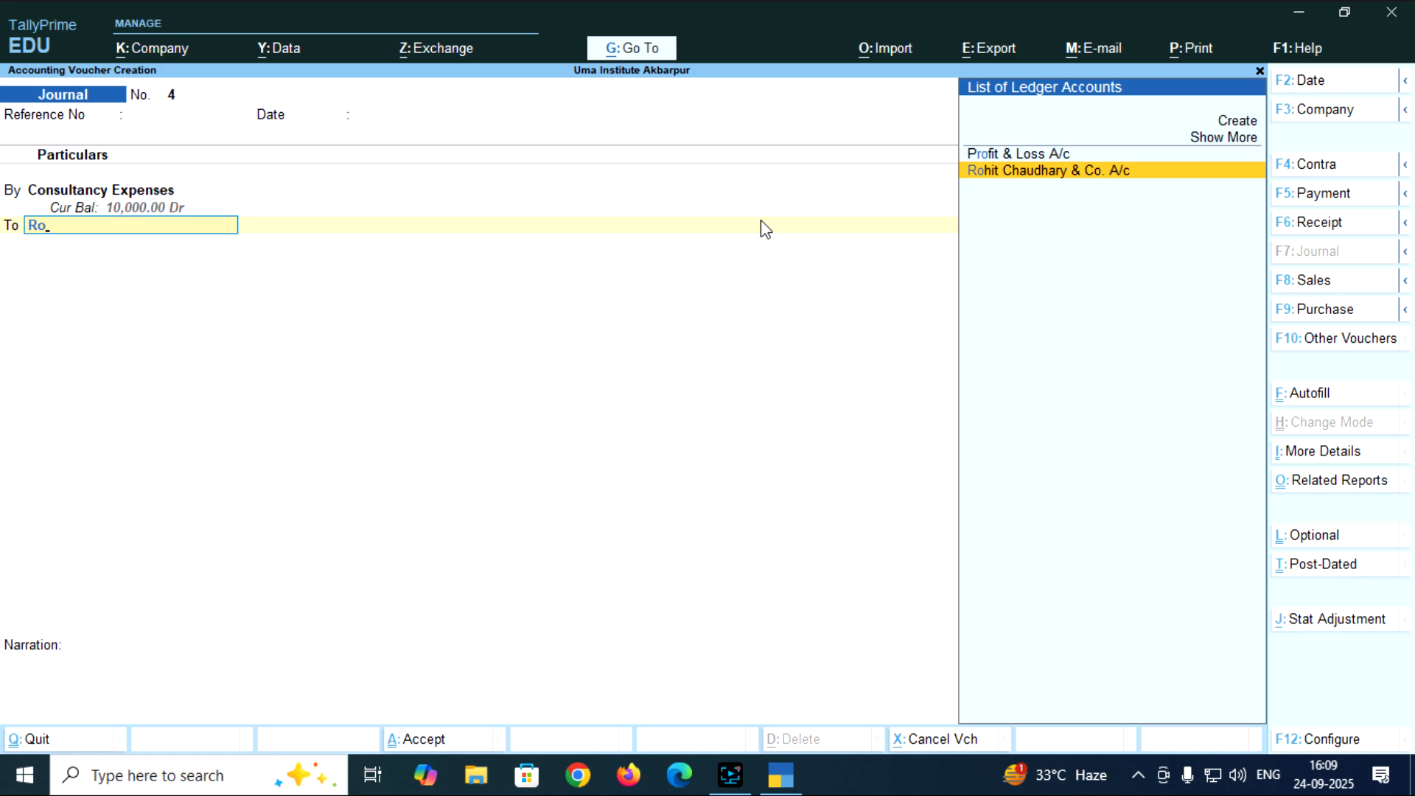
key("Return")
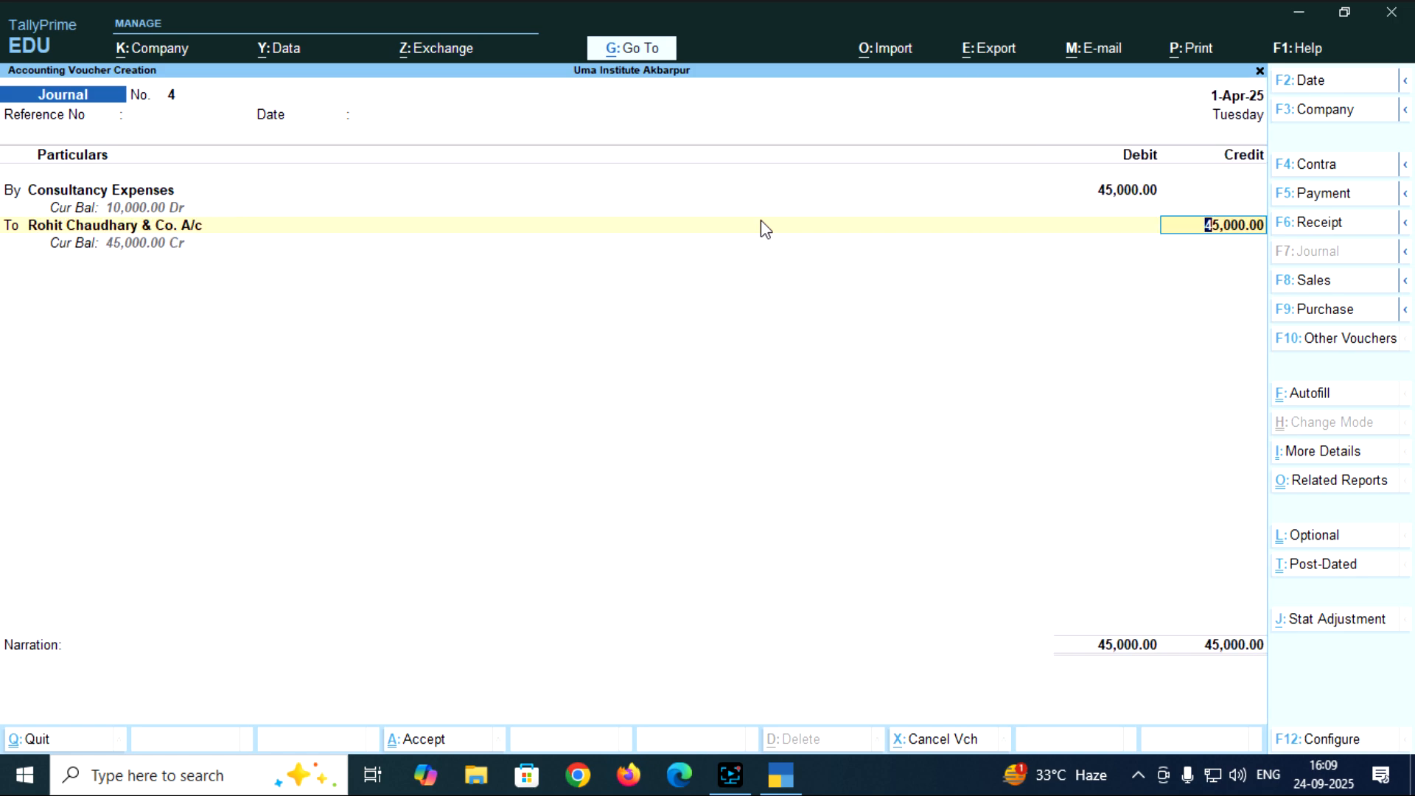
key("Return")
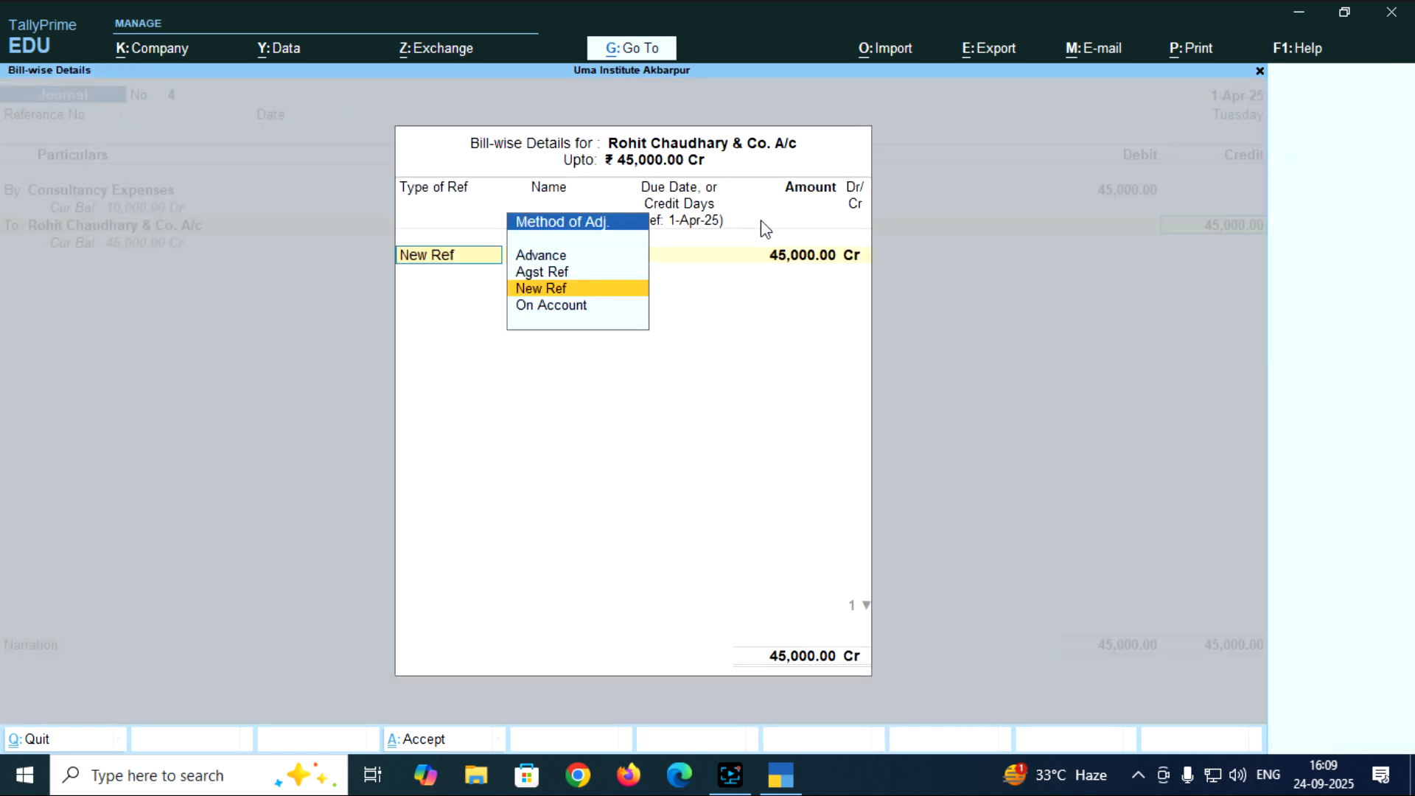
key("Return")
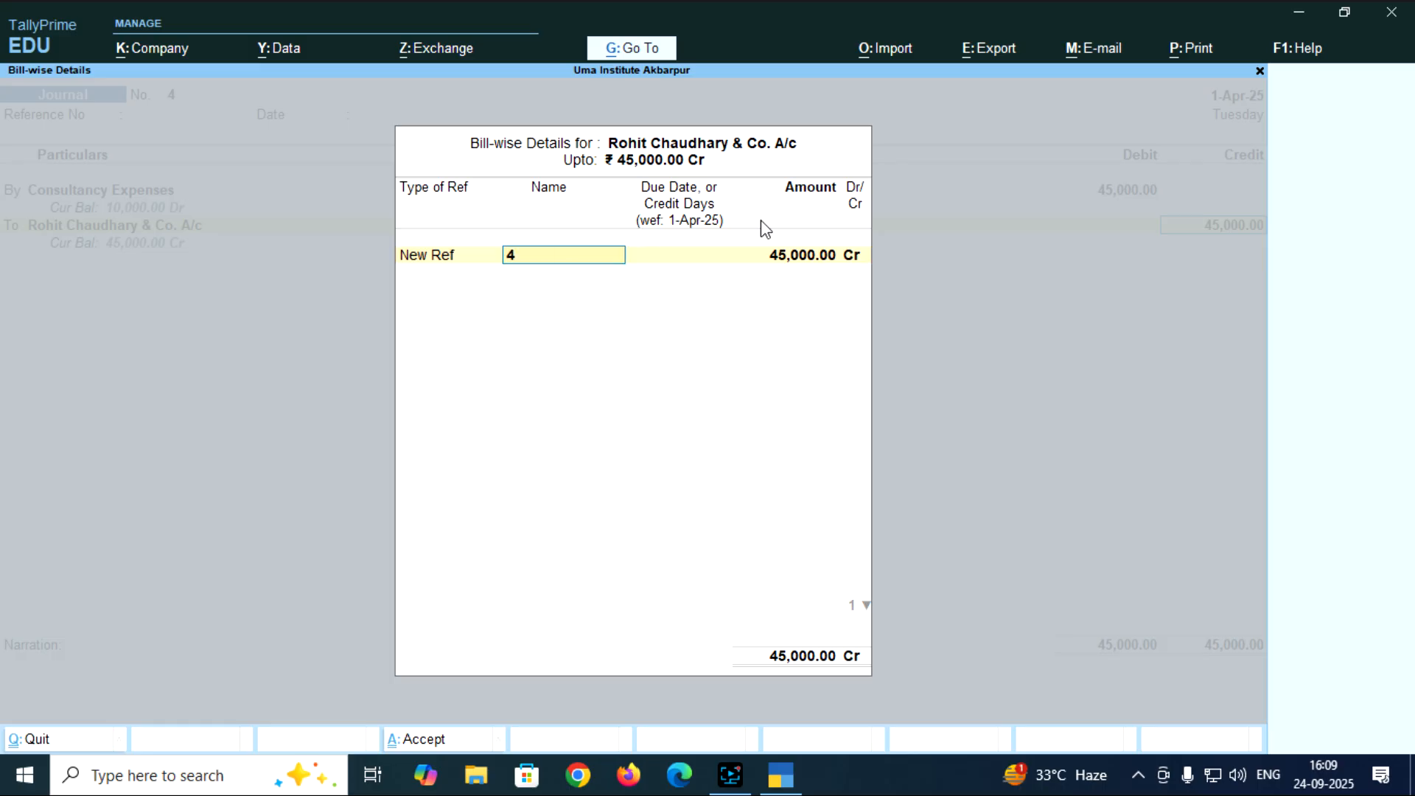
key("Return")
key("Return")
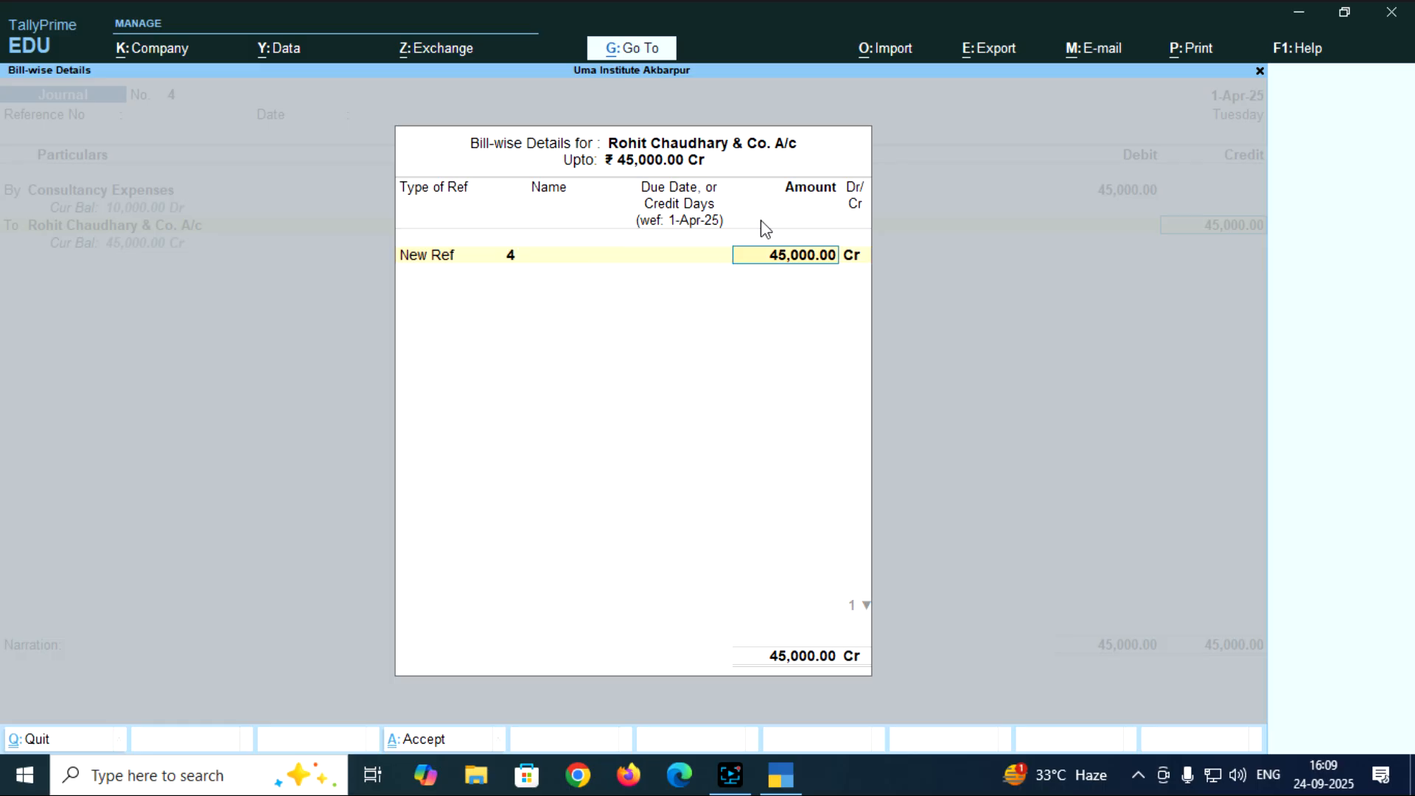
key("Return")
key("Return")
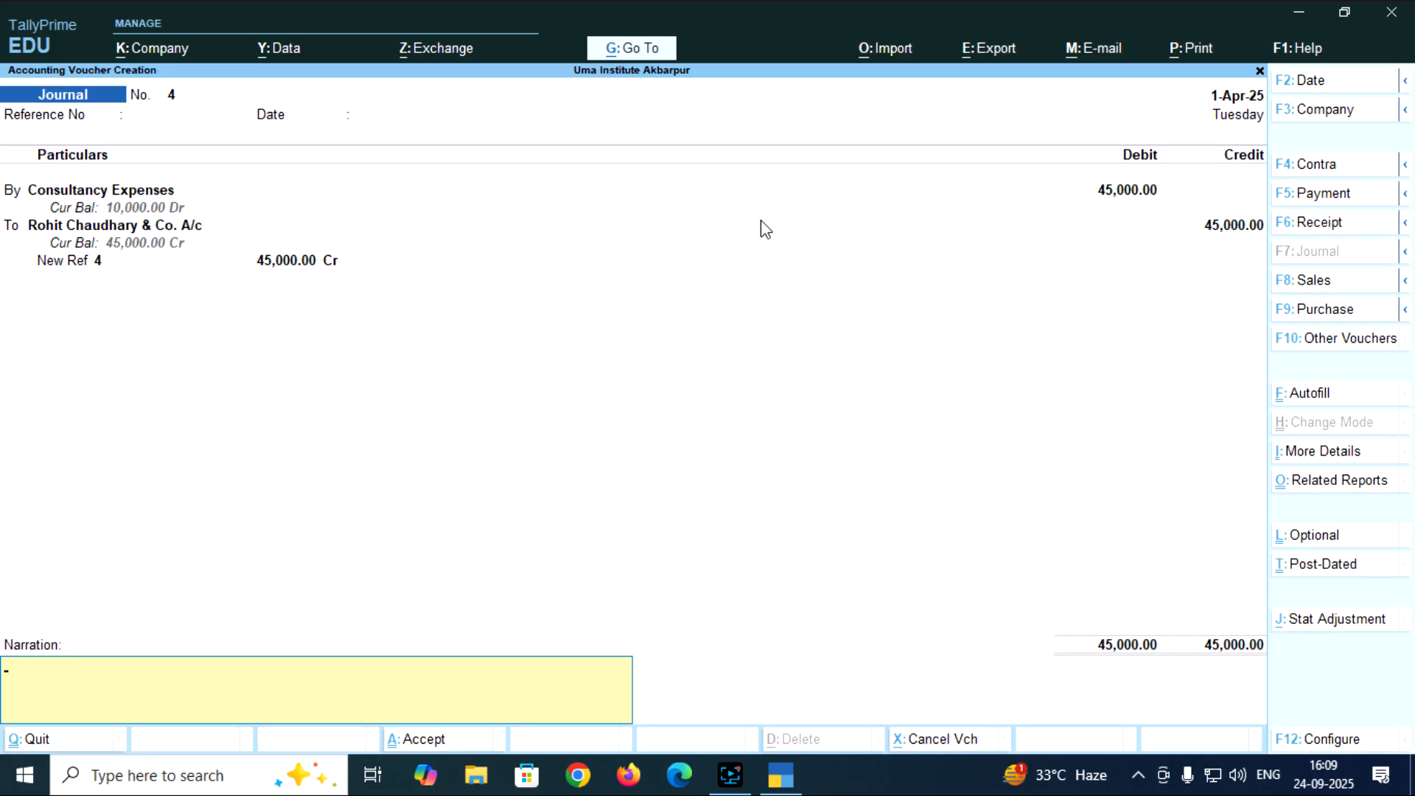
Leave the narration blank and save the consultancy journal voucher.
key("Return")
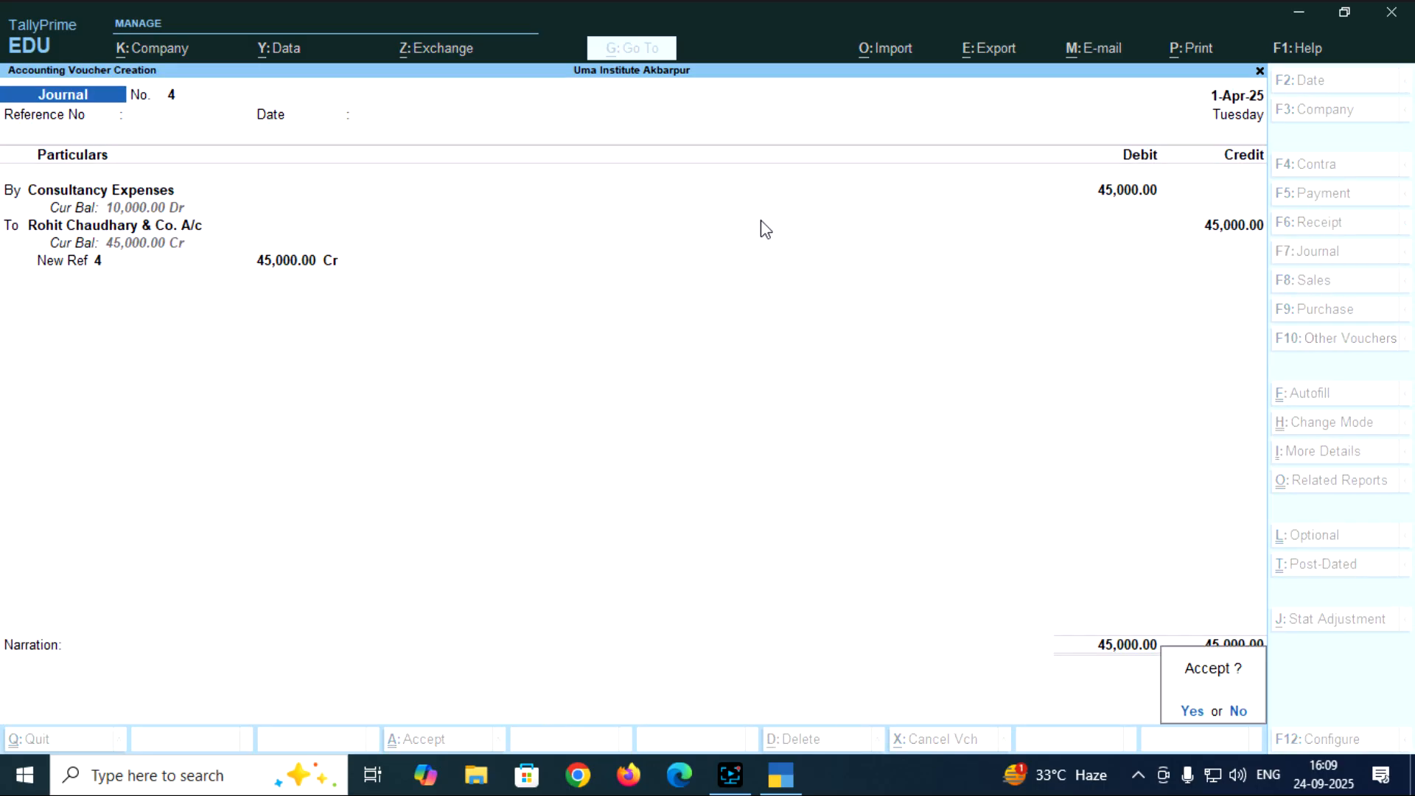
key("Return")
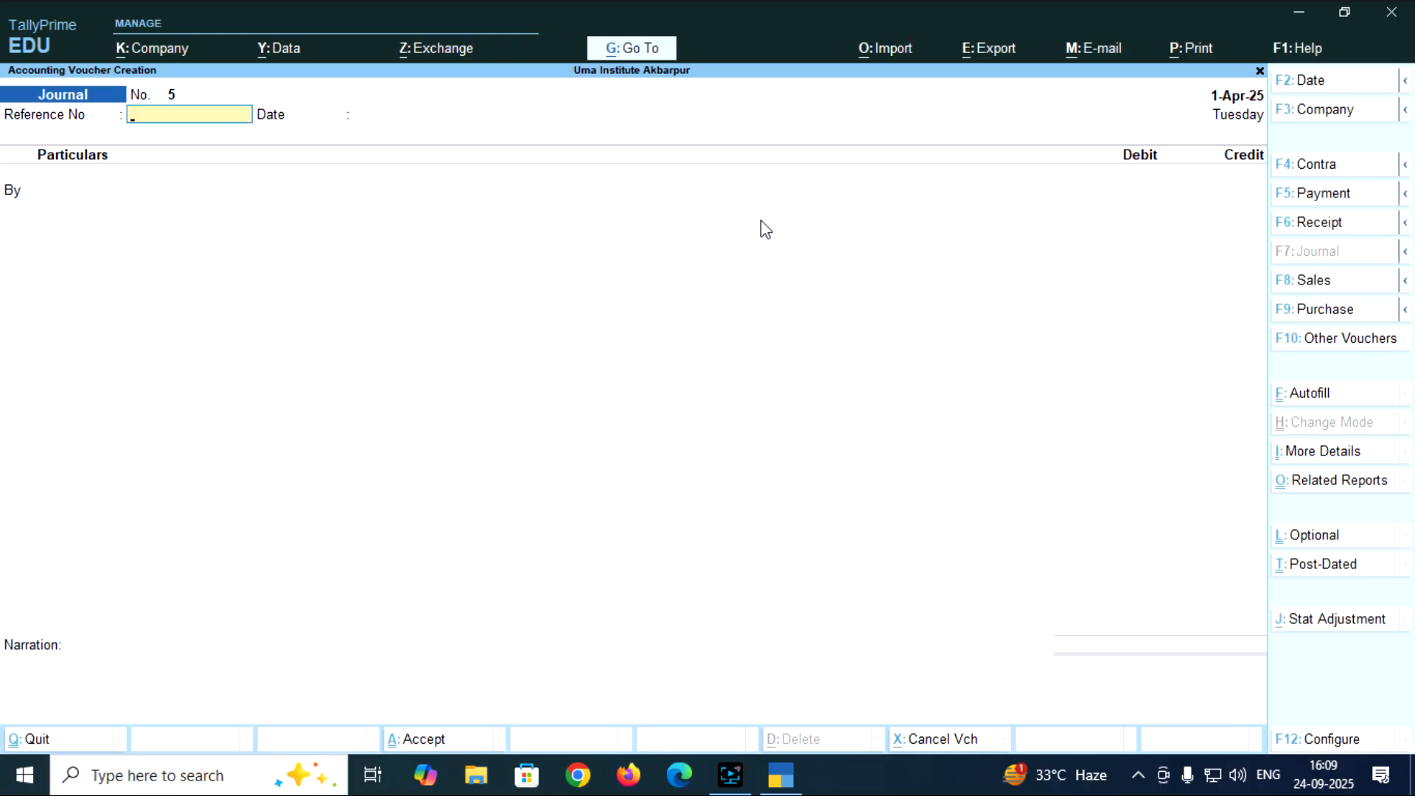
Reopen the saved consultancy journal, change the creditor's new bill reference to RCC-01, and save the voucher again.
key("Page_Up")
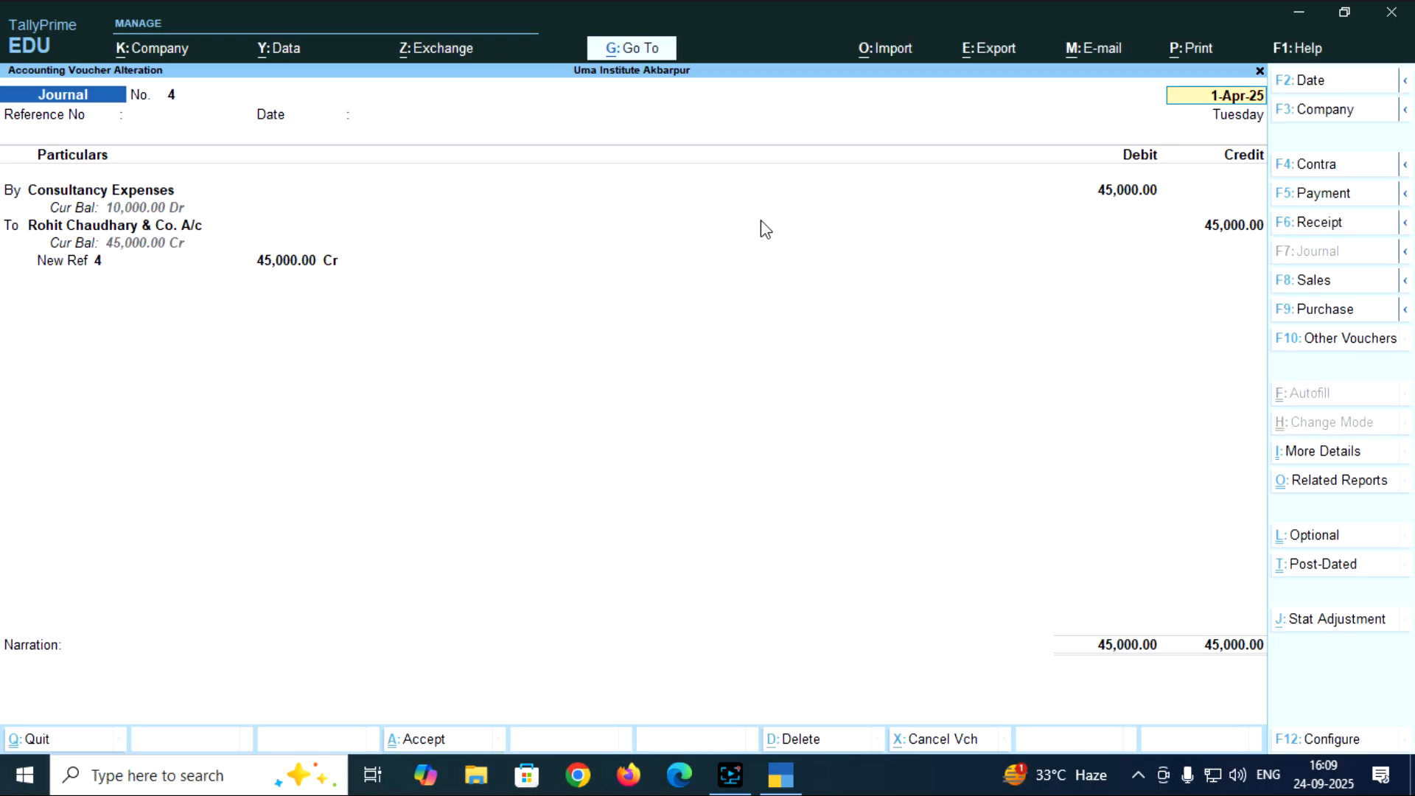
key("Return")
key("Return")
key("Return")
key("Return")
key("Return")
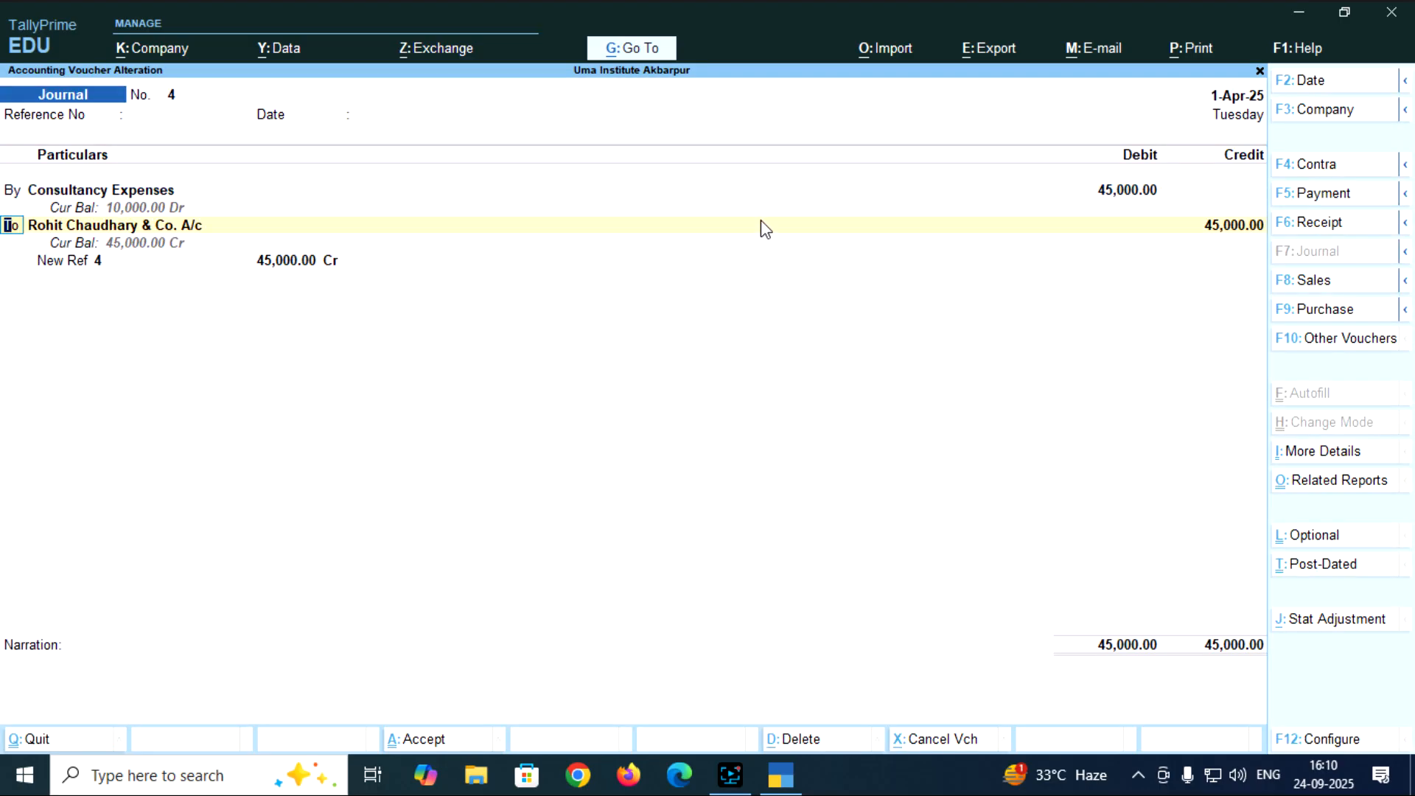
key("Return")
key("Return")
key("Return")
key("Return")
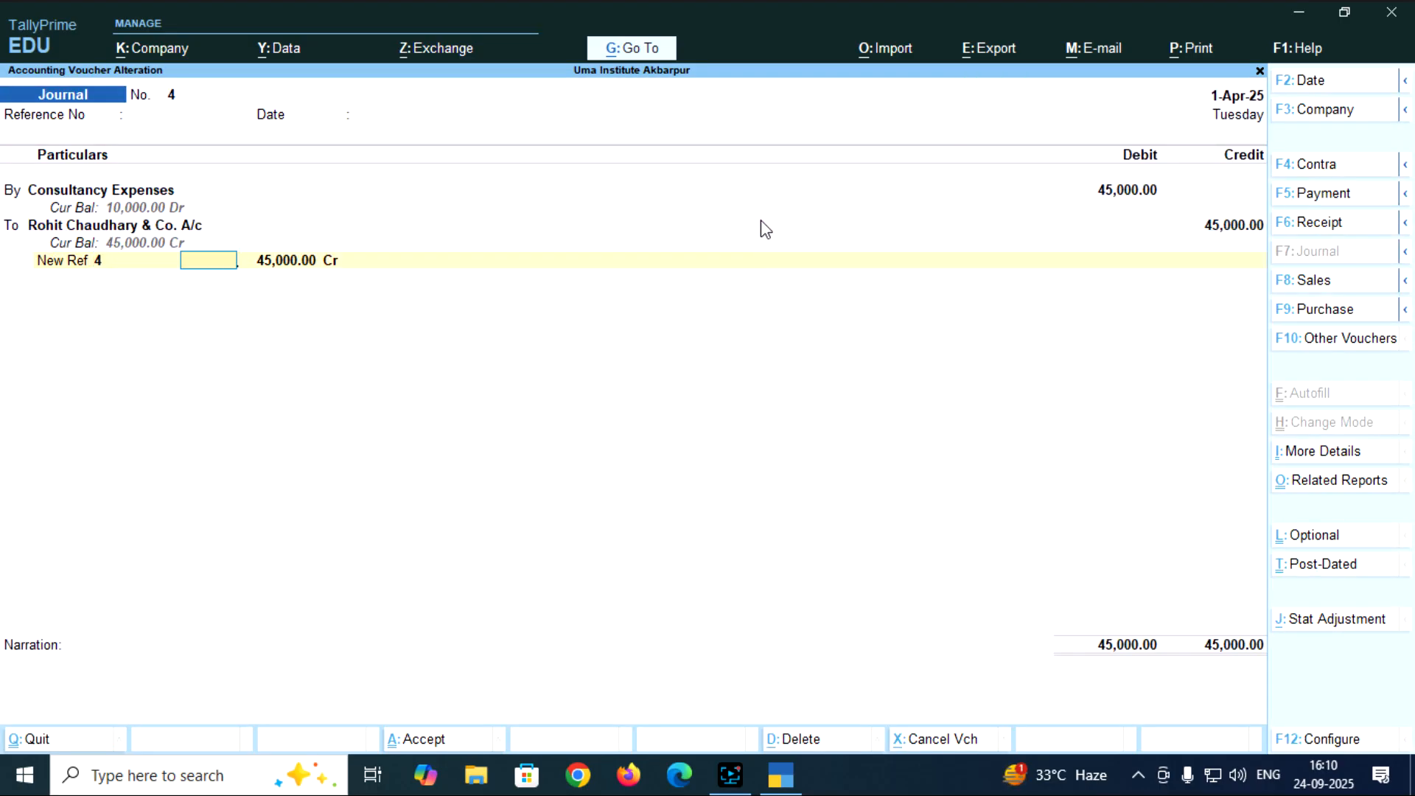
key("BackSpace")
type("RCC-01")
key("Return")
key("Return")
key("Return")
key("Return")
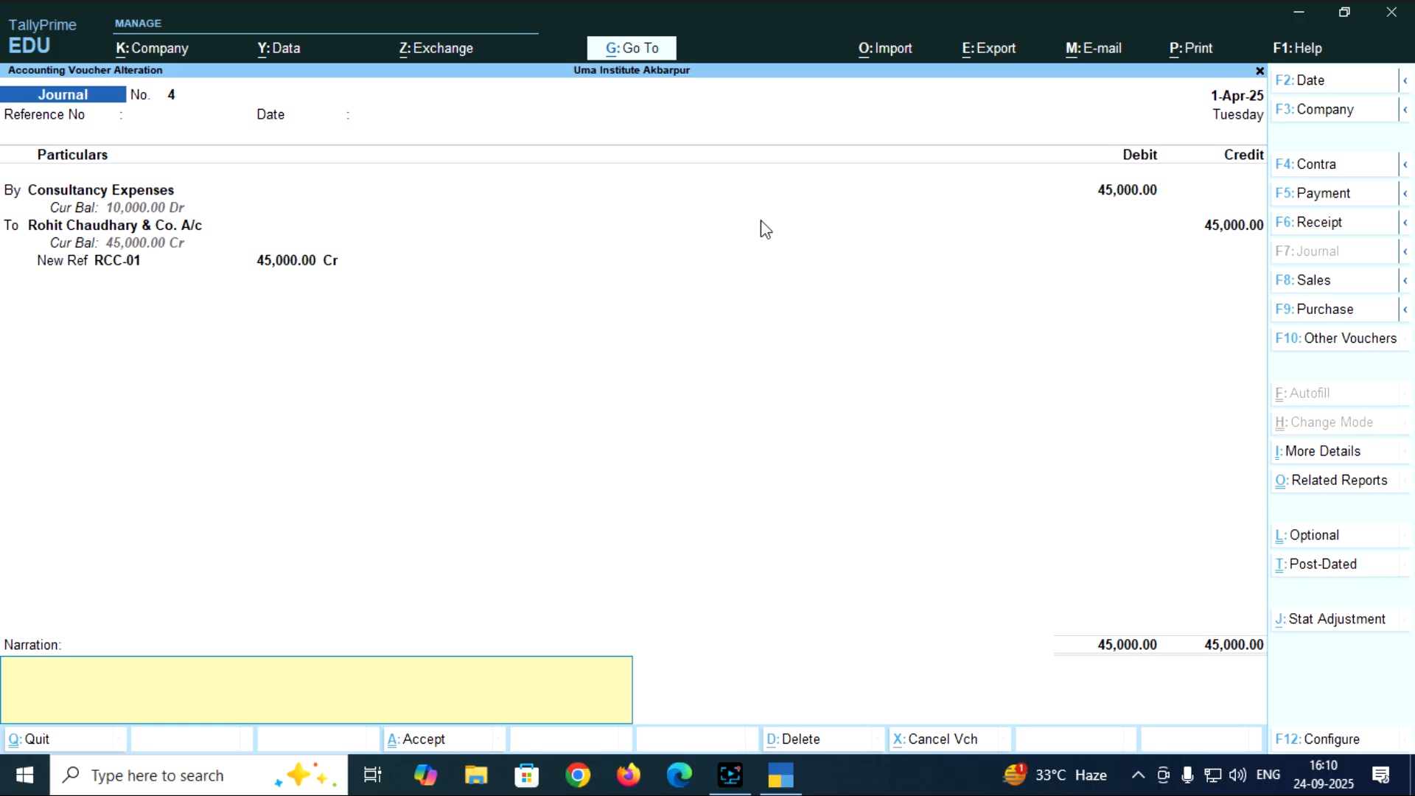
key("Return")
key("Return")
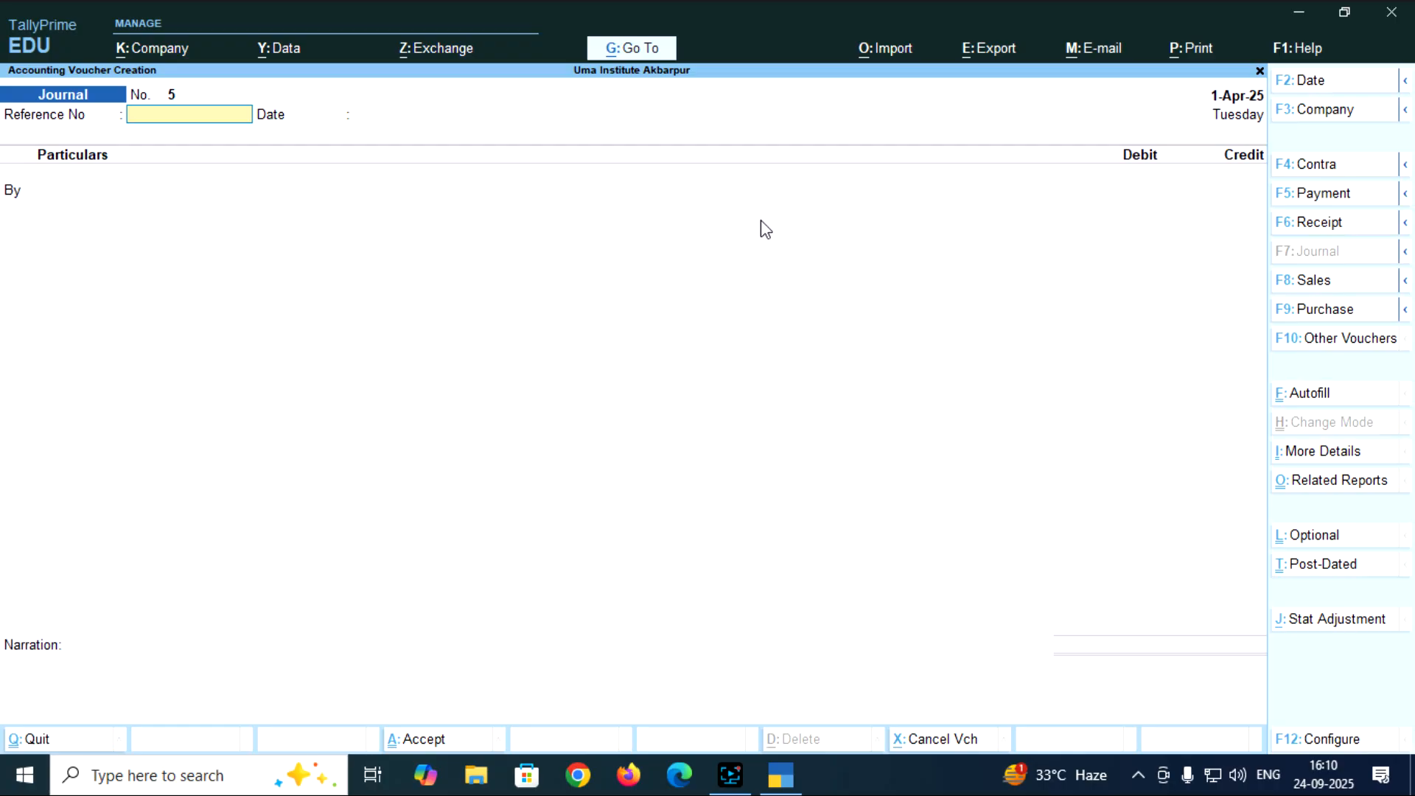
Try to autofill the new journal with a TDS Deduction transaction up to 1-Apr-25.
key("ctrl+f")
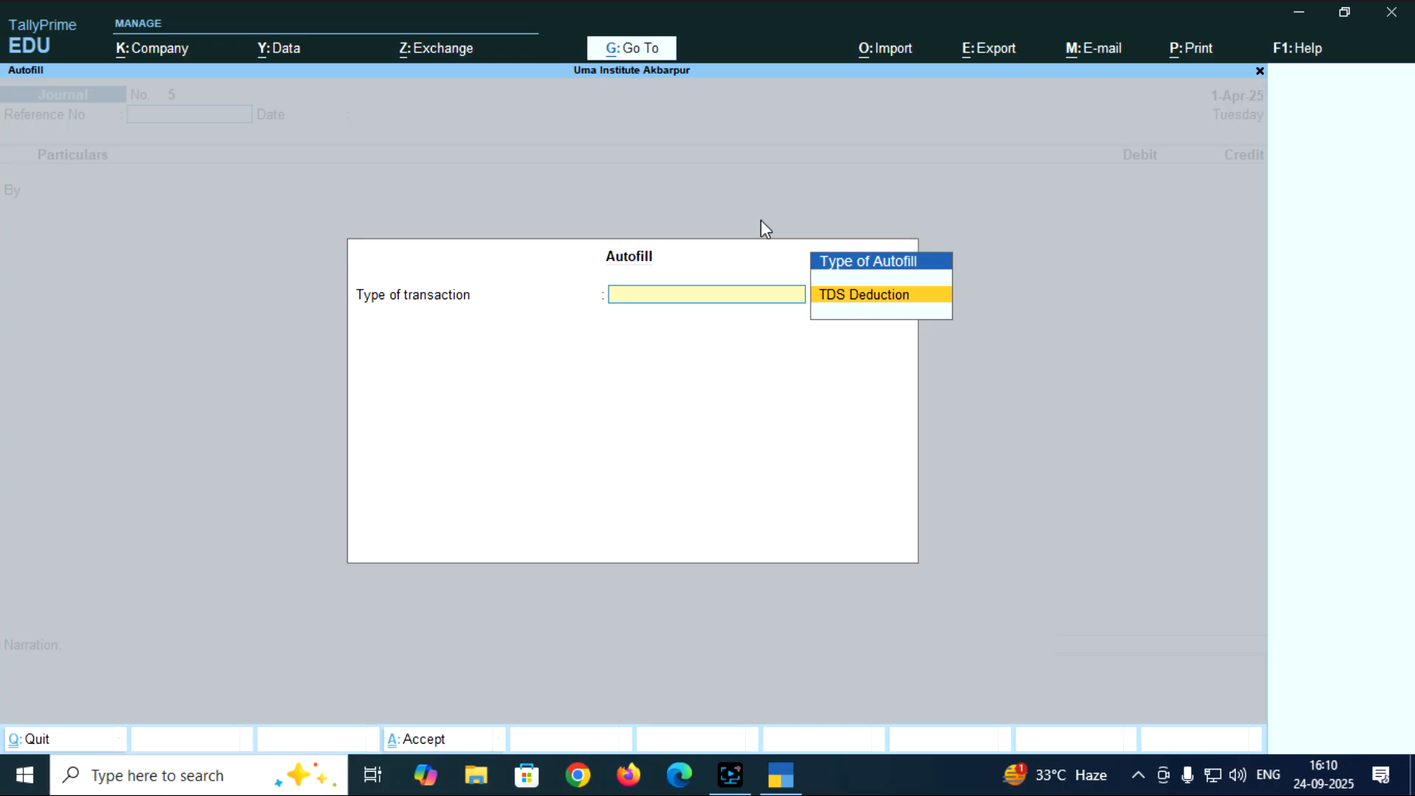
key("Return")
key("Return")
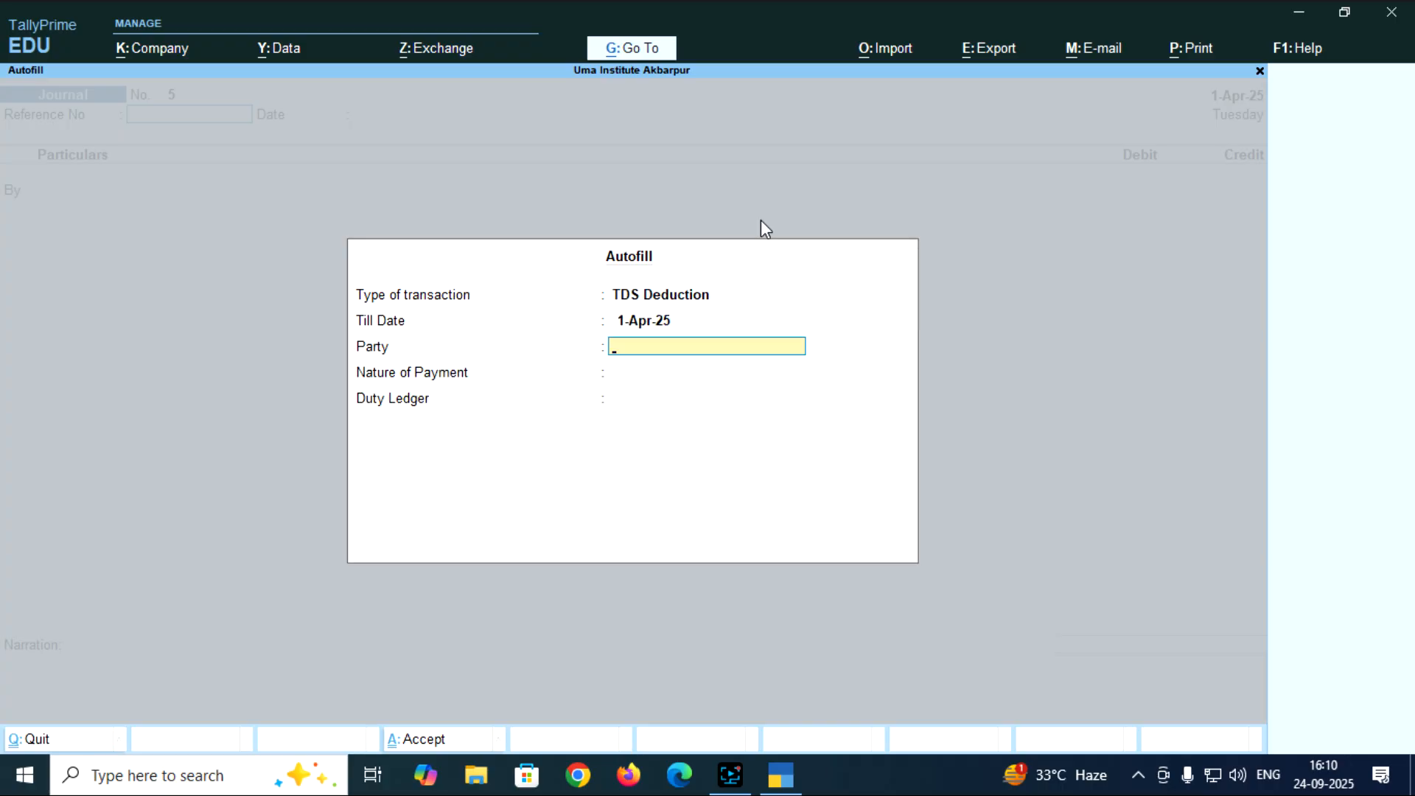
key("BackSpace")
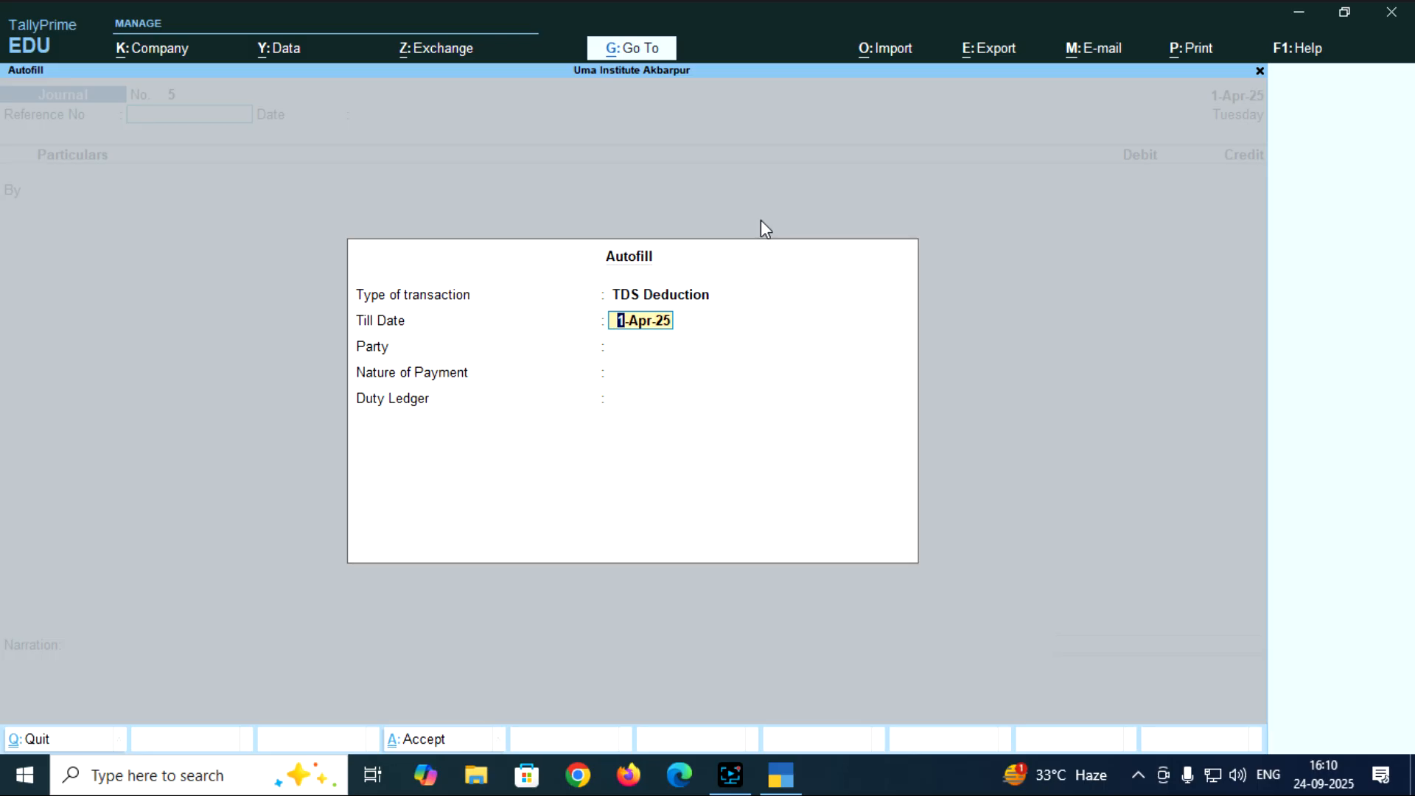
key("Return")
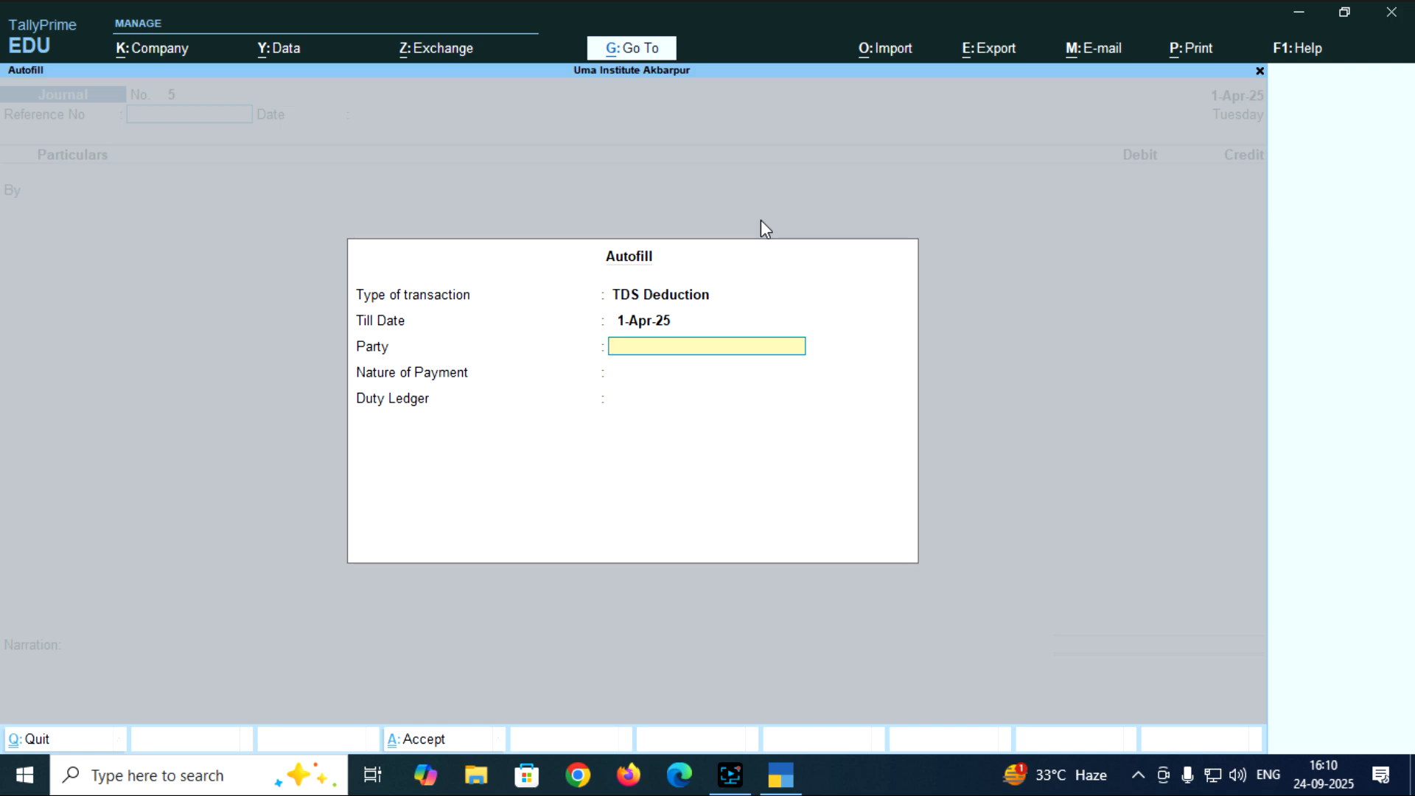
key("BackSpace")
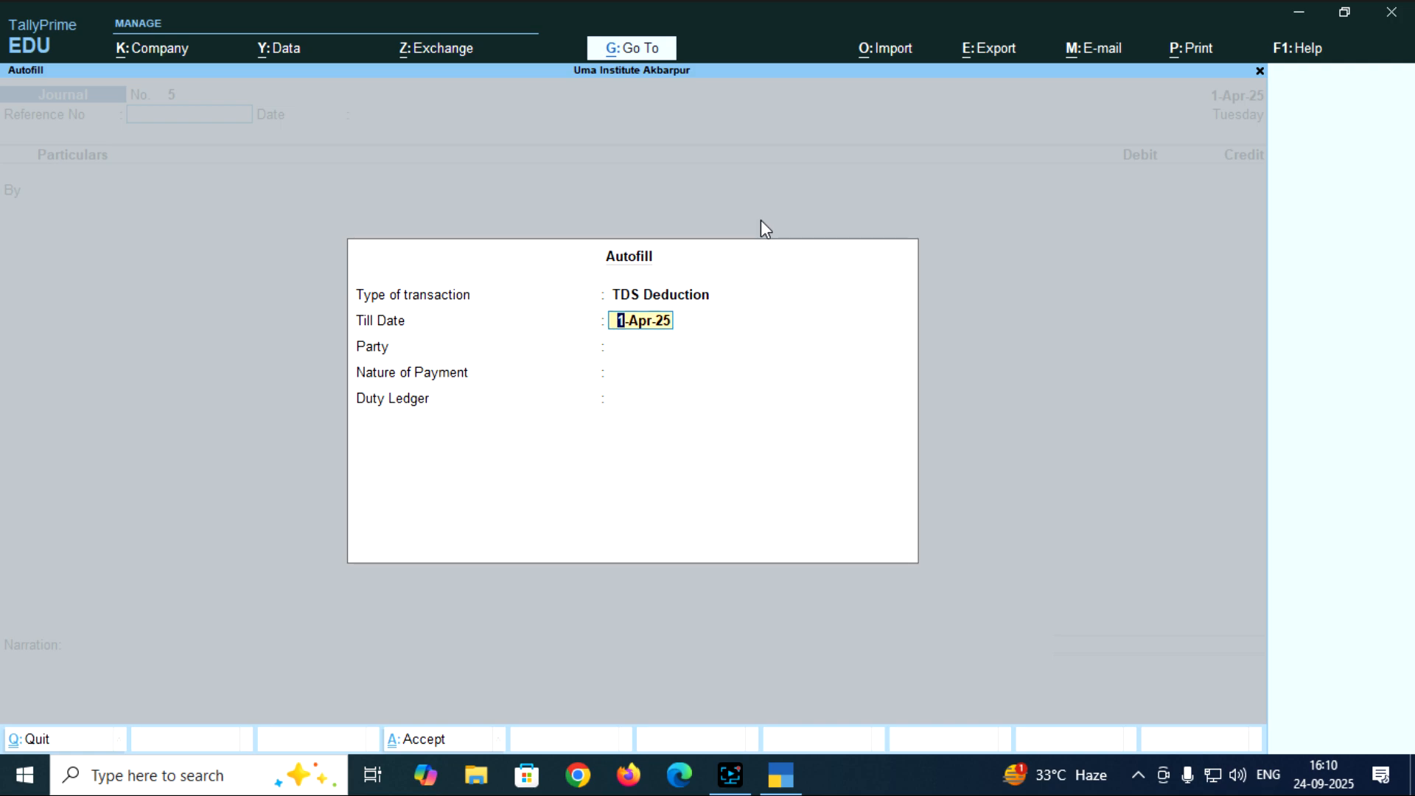
key("BackSpace")
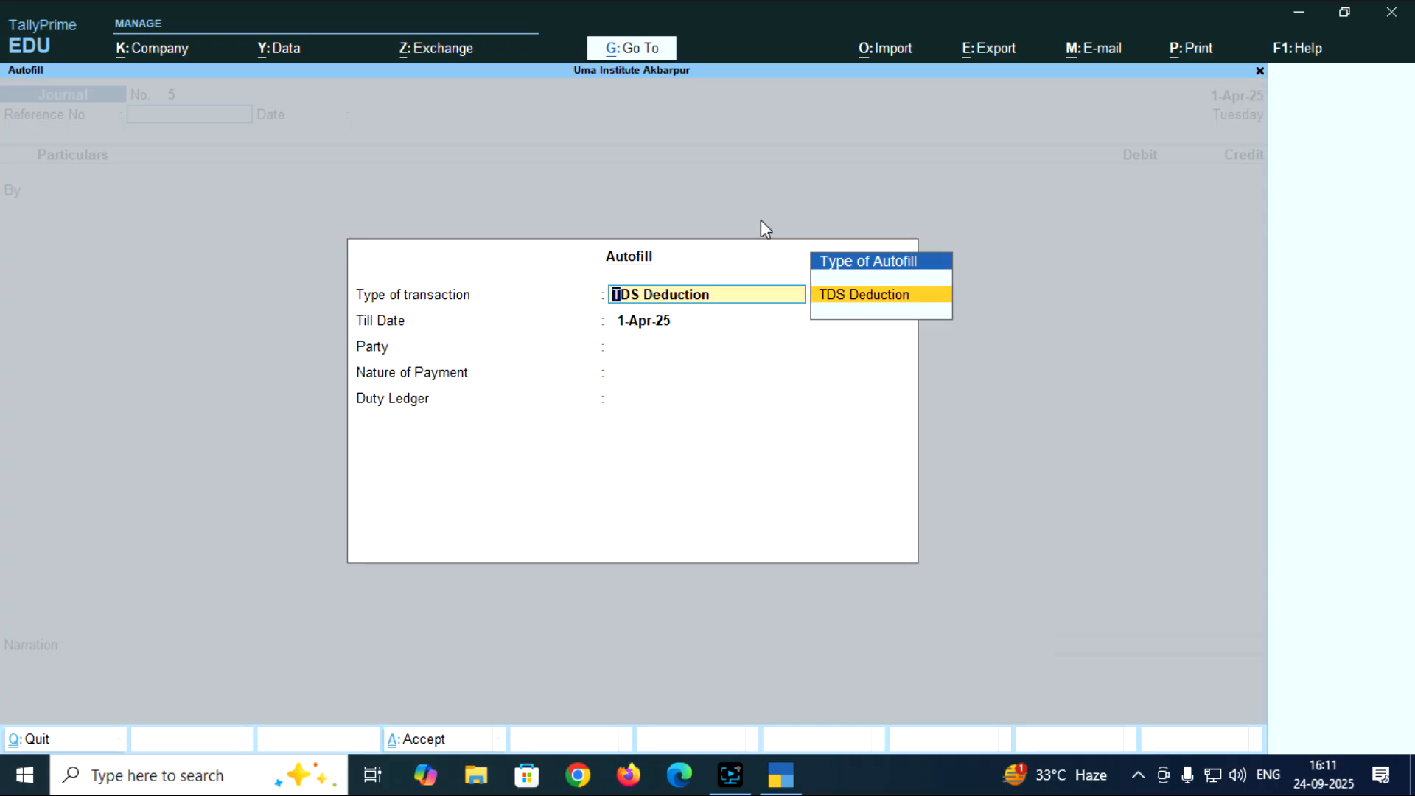
left_click(730, 774)
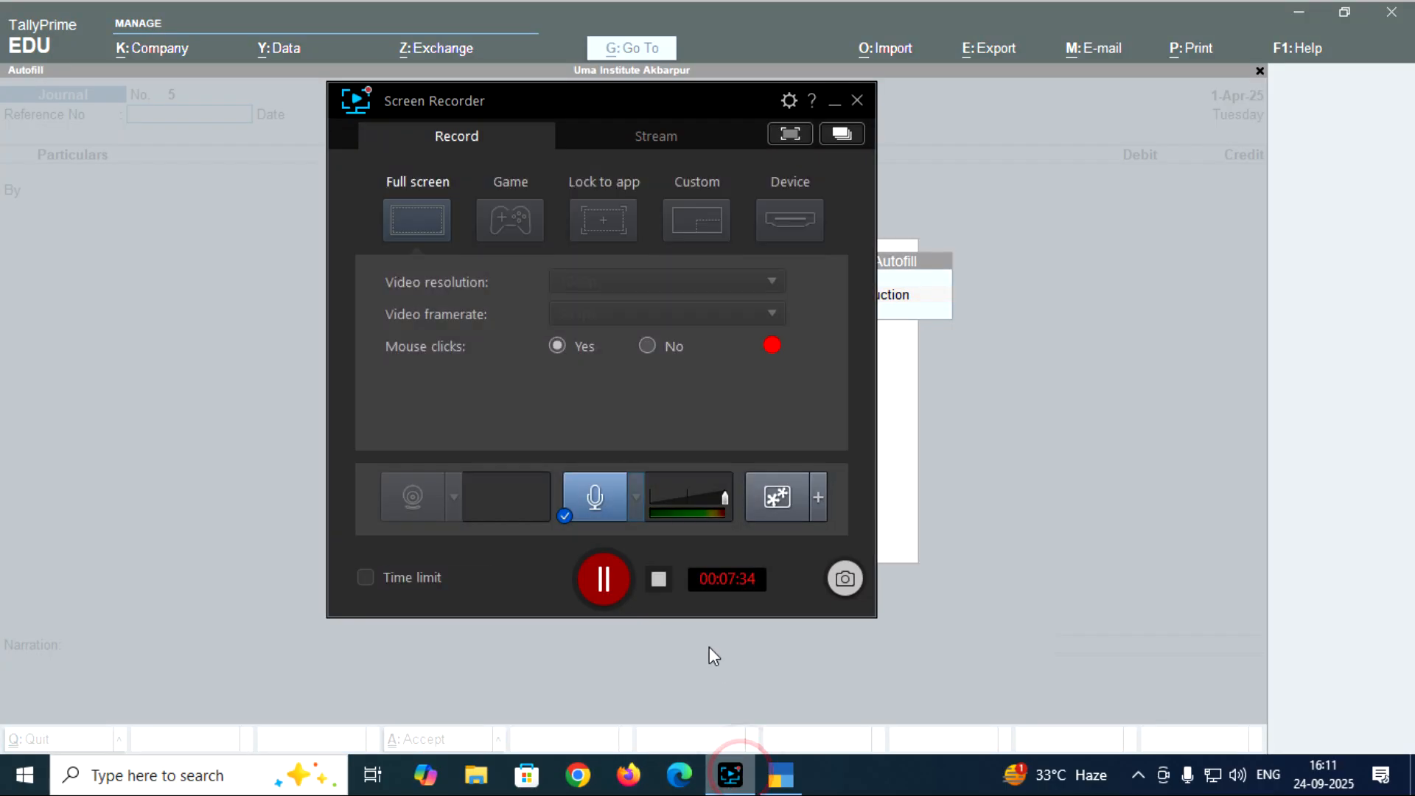
left_click(609, 579)
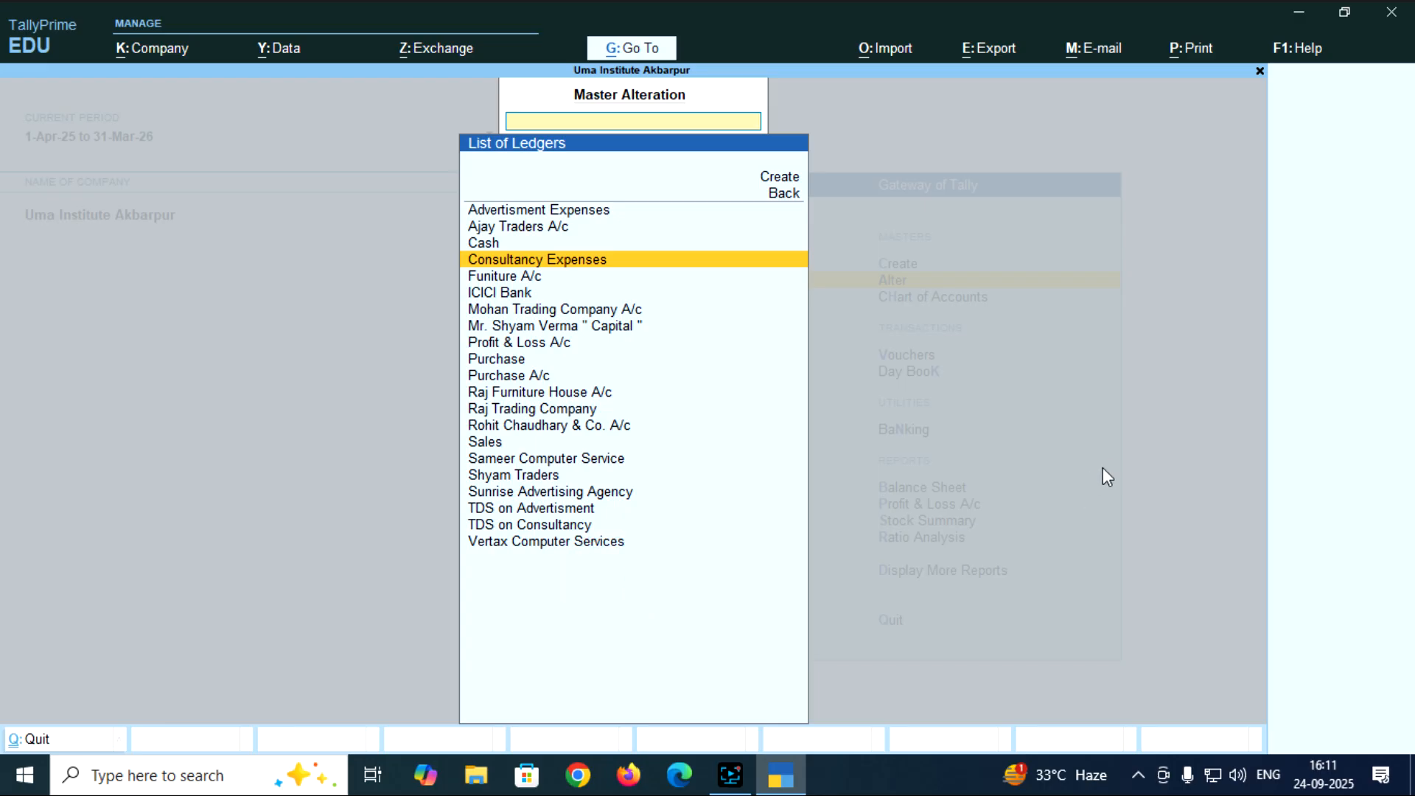
left_click(1101, 468)
Open the Consultancy Expenses ledger for alteration, keeping its name and leaving the alias blank.
key("BackSpace")
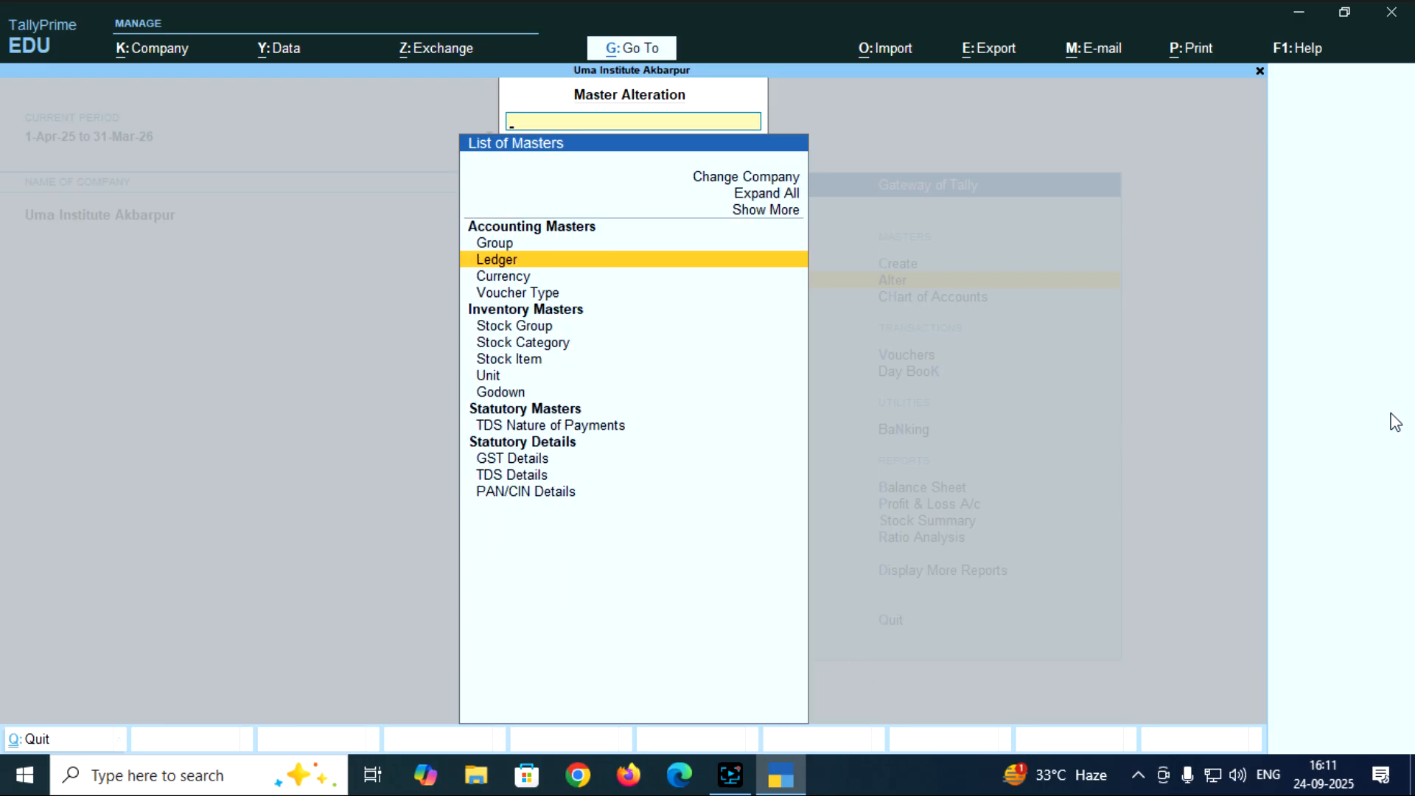
key("Return")
key("Down")
key("Down")
key("Down")
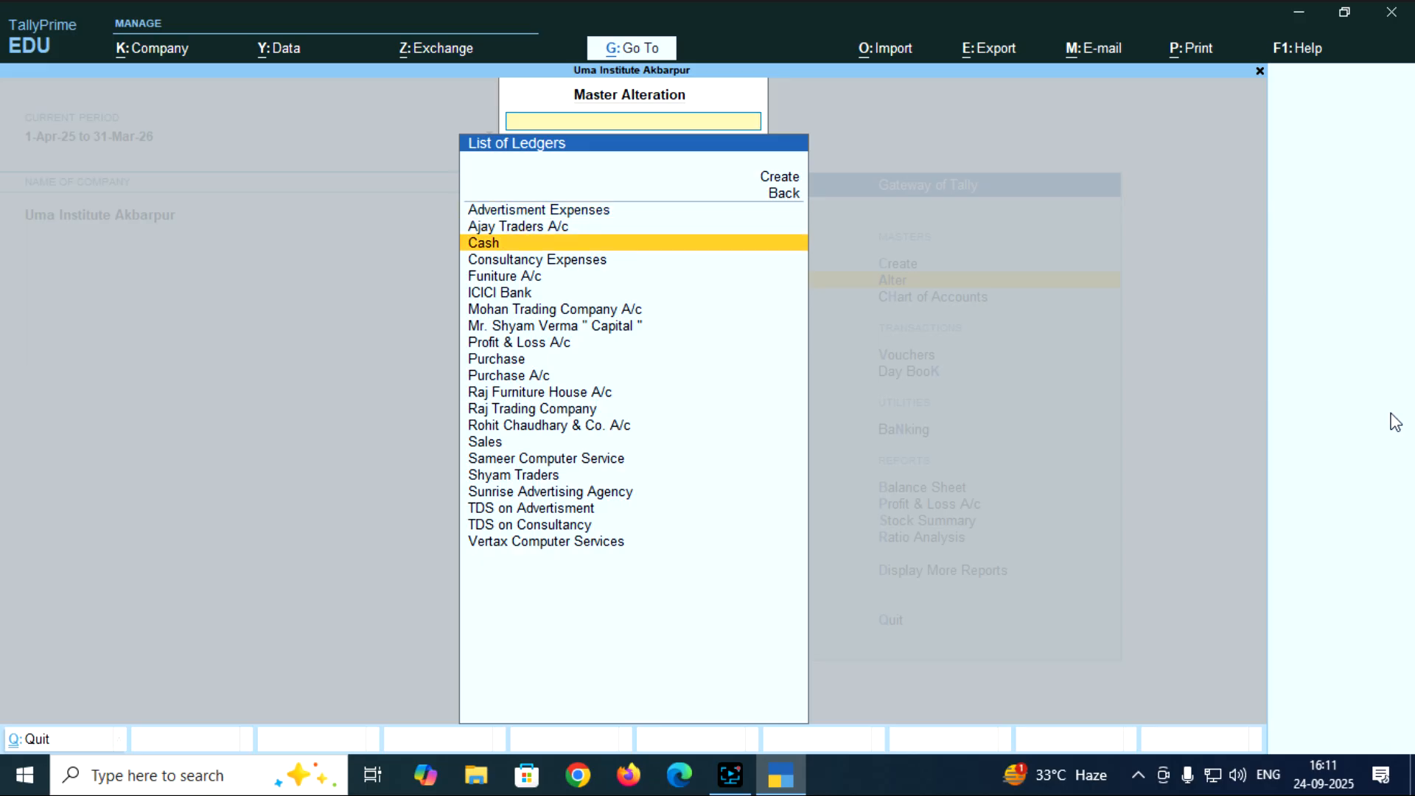
key("Return")
key("Return")
key("Return")
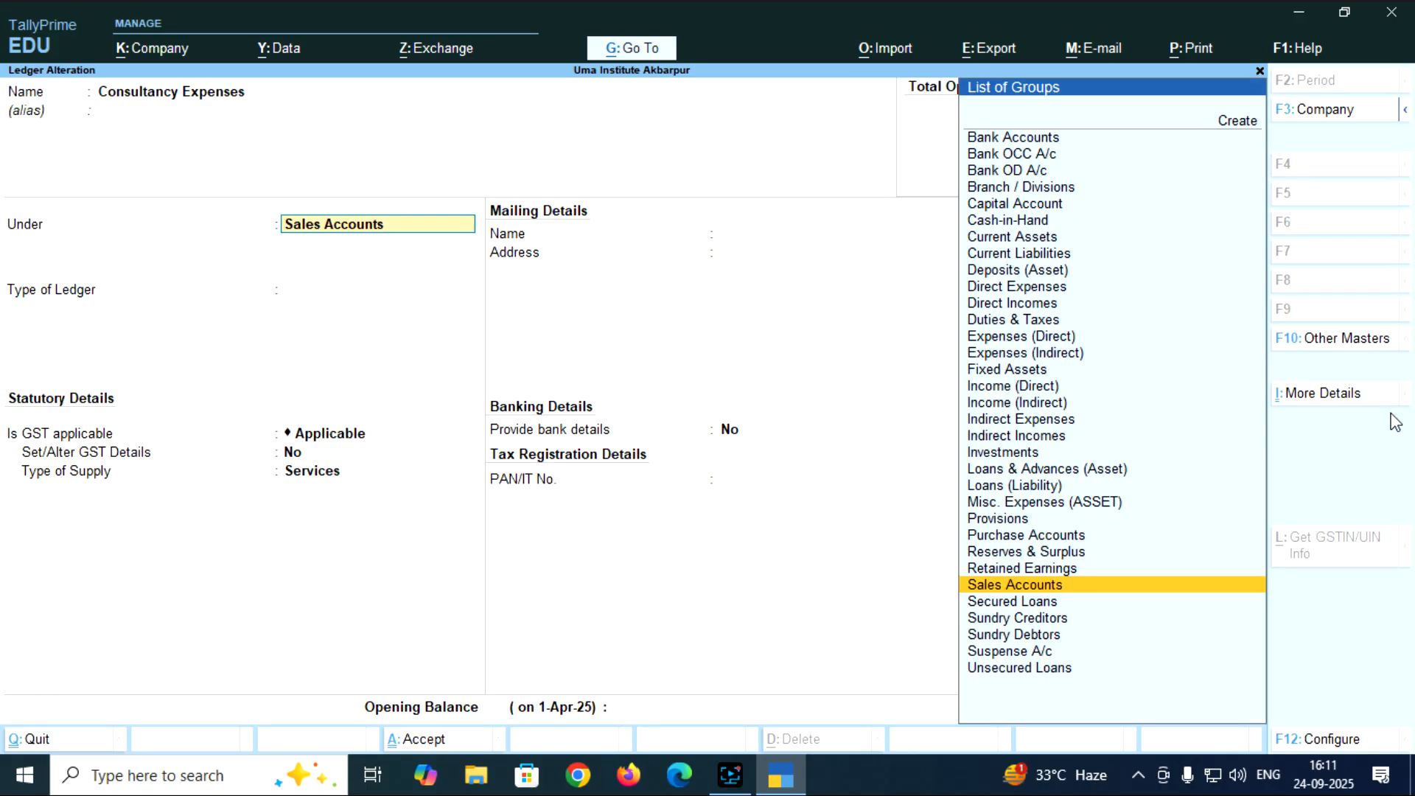
Move the Consultancy Expenses ledger under the Indirect Expenses group.
type("i")
key("Down")
key("Down")
key("Down")
key("Down")
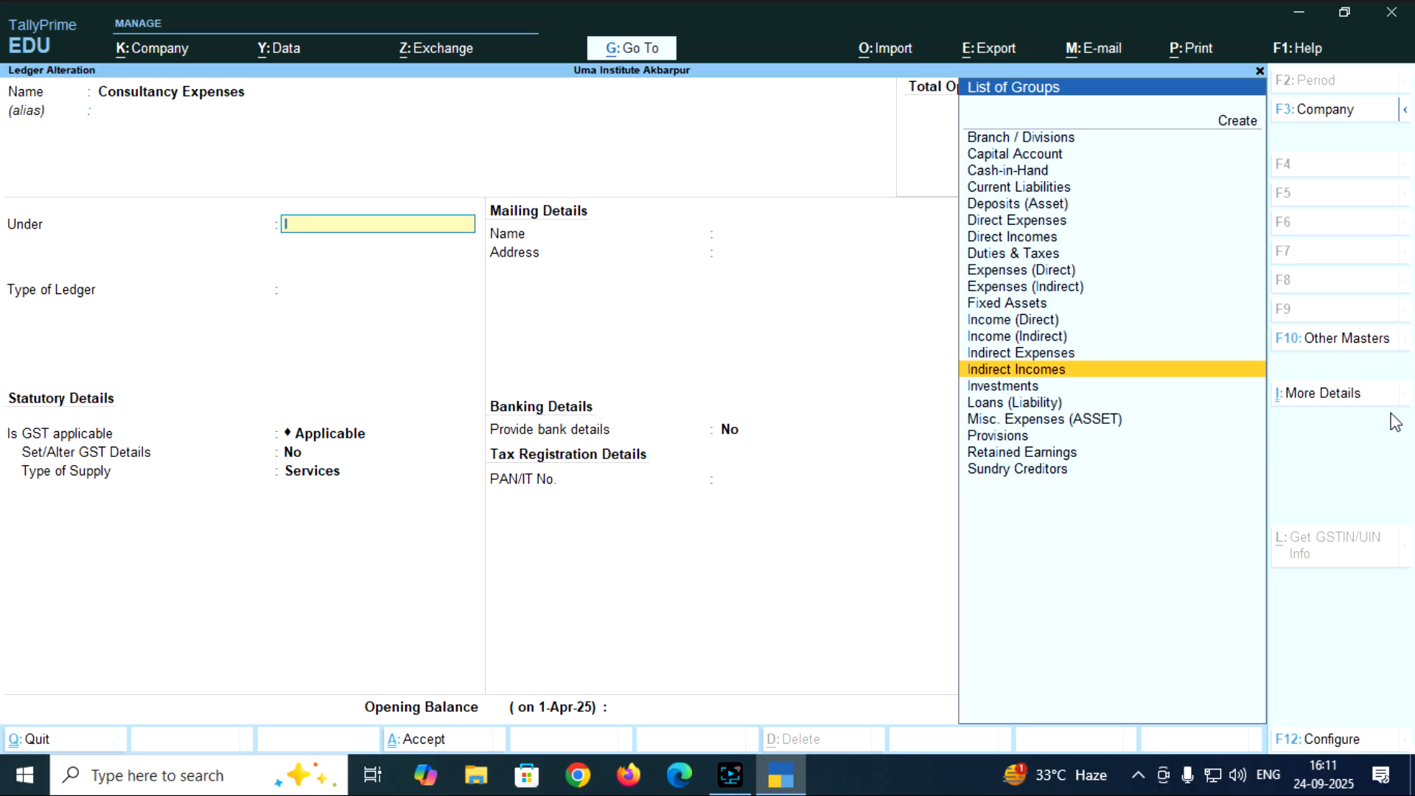
key("Up")
key("Return")
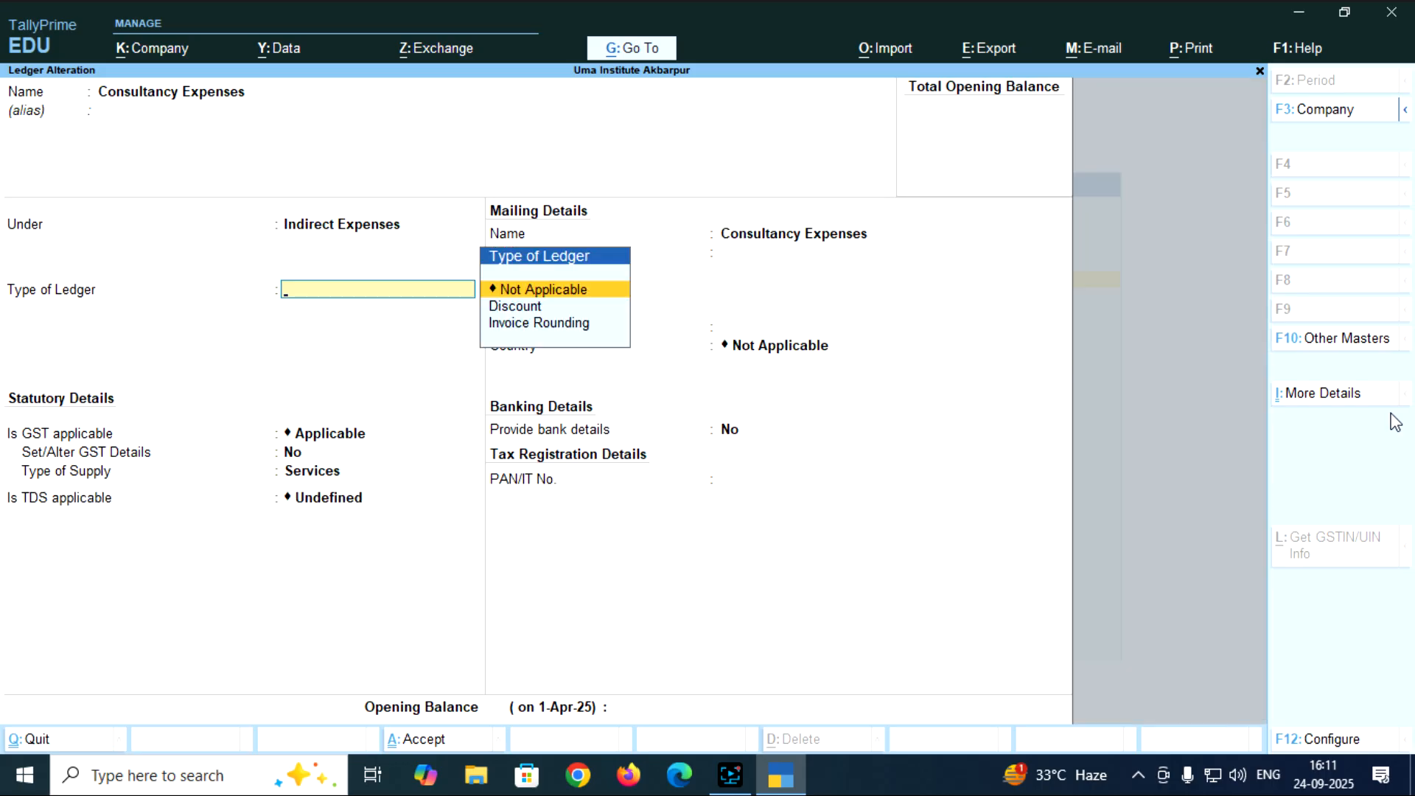
Keep the ledger type Not Applicable and its GST settings, and make TDS applicable.
key("Return")
key("Return")
key("Return")
key("Return")
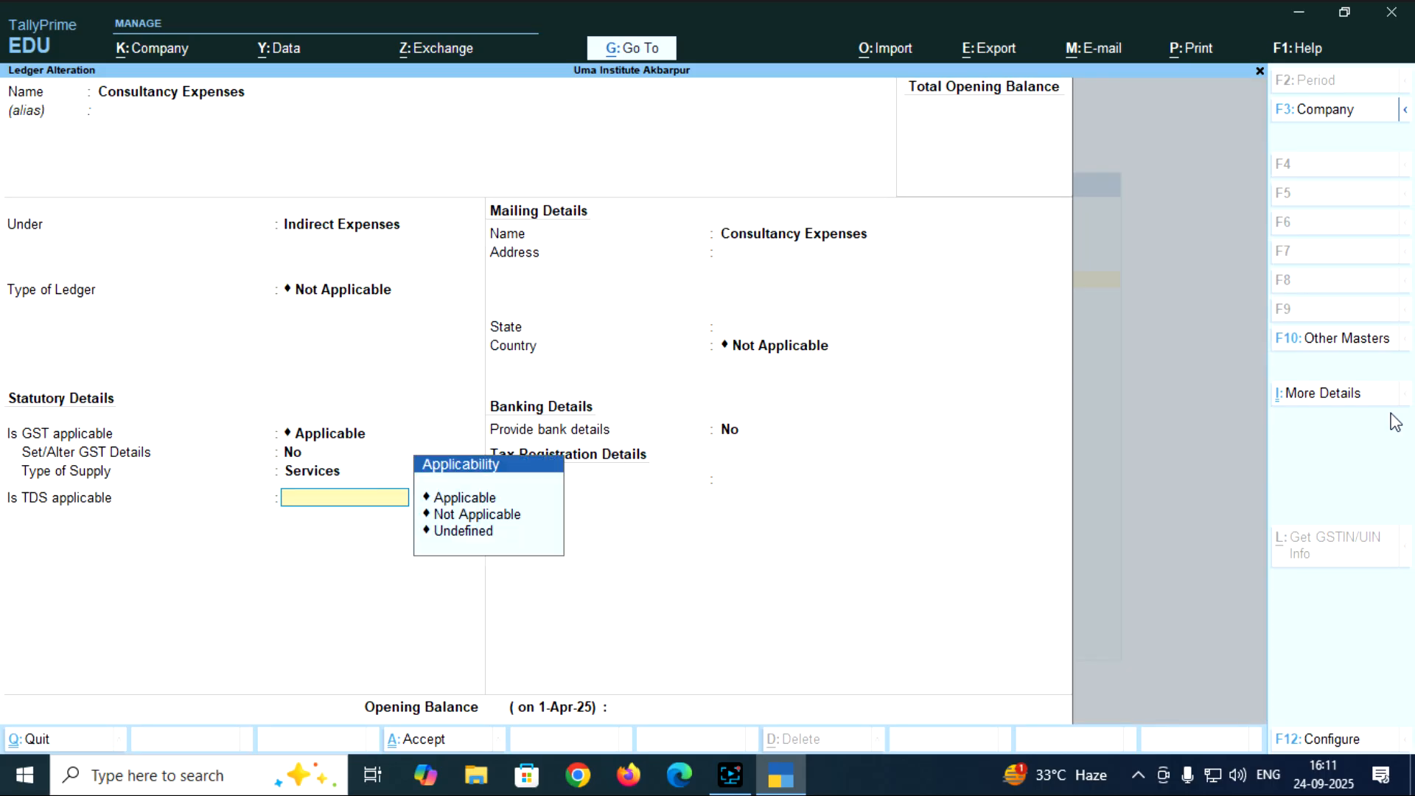
key("Up")
key("Up")
key("Up")
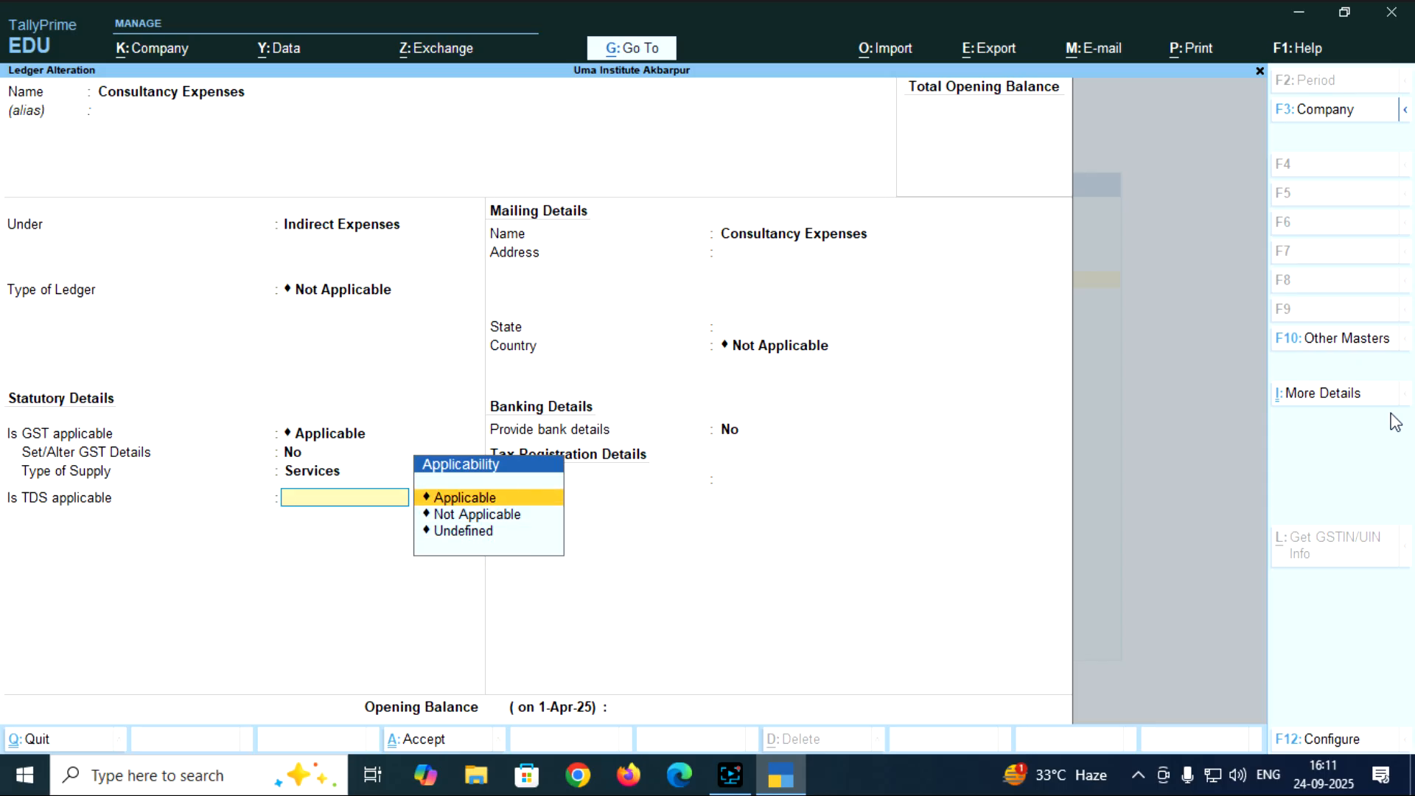
key("Return")
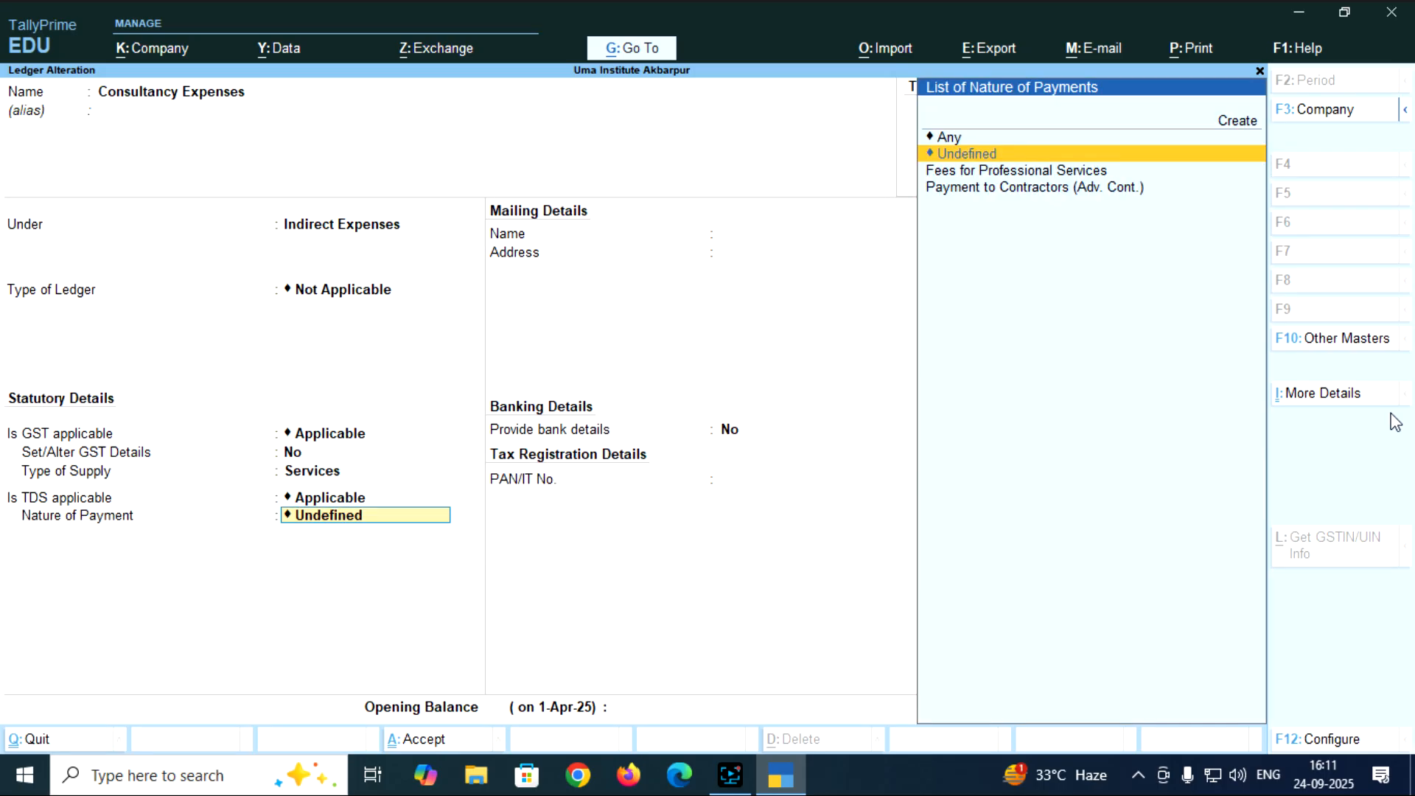
Set the nature of payment to Fees for Professional Services, leave the opening balance blank, and save the ledger.
key("Down")
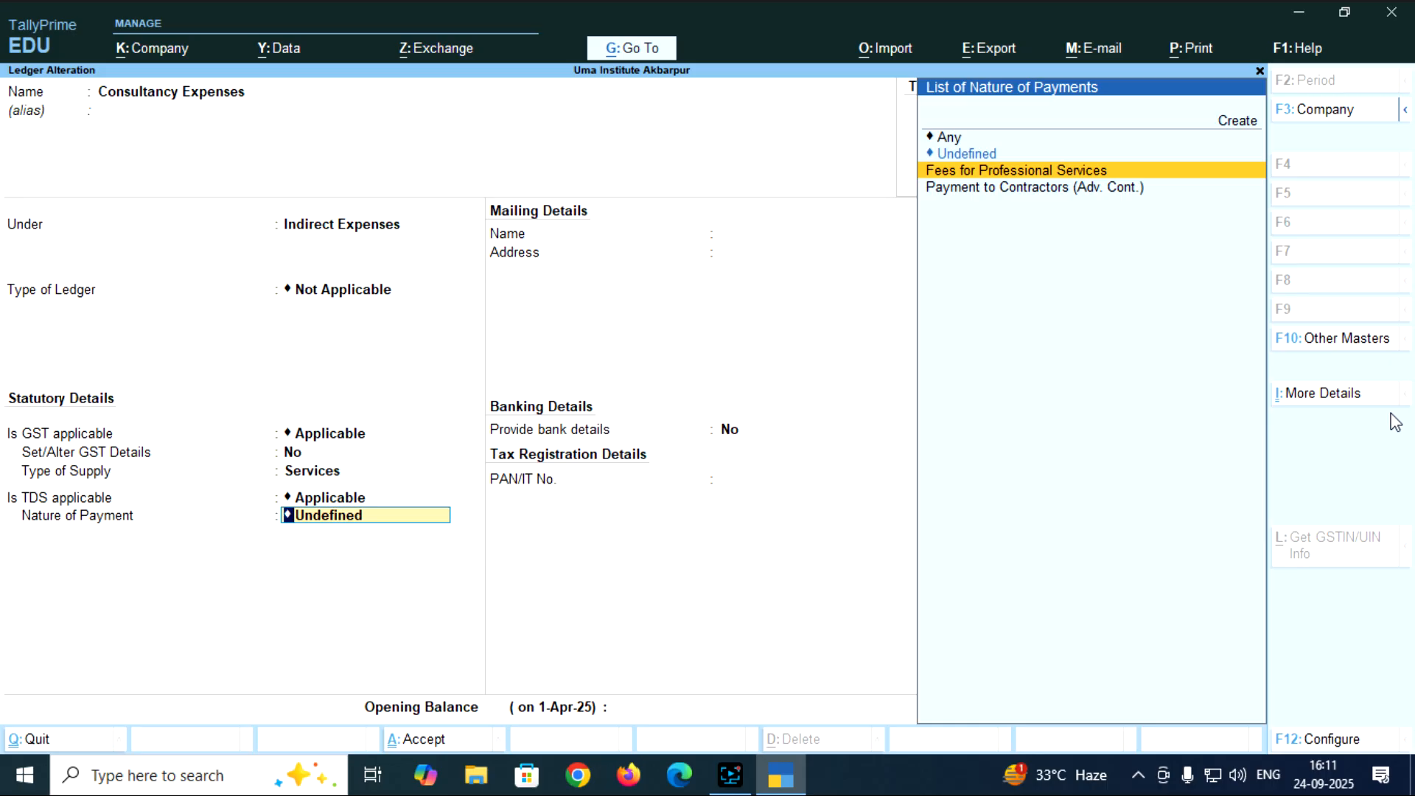
key("Return")
key("Return")
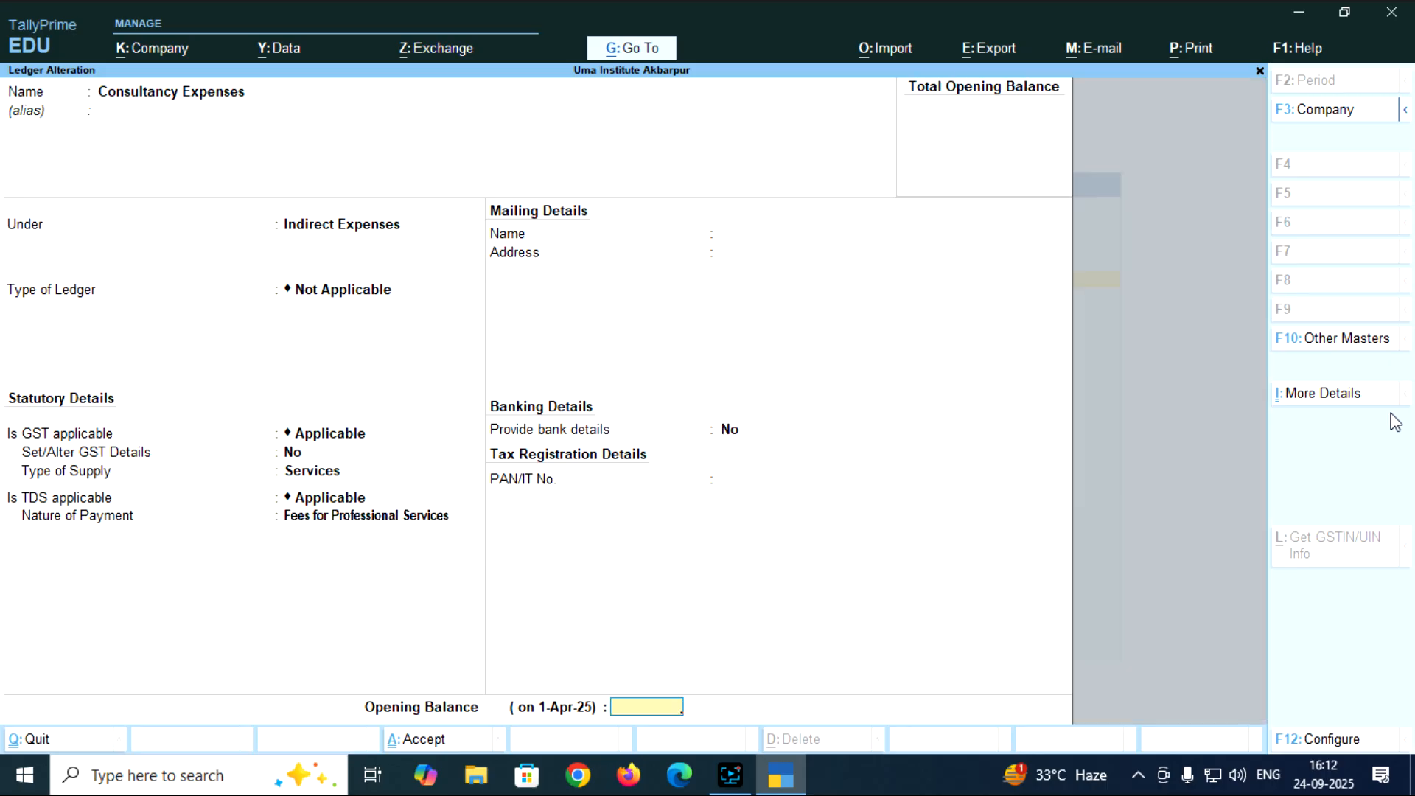
key("Return")
key("Return")
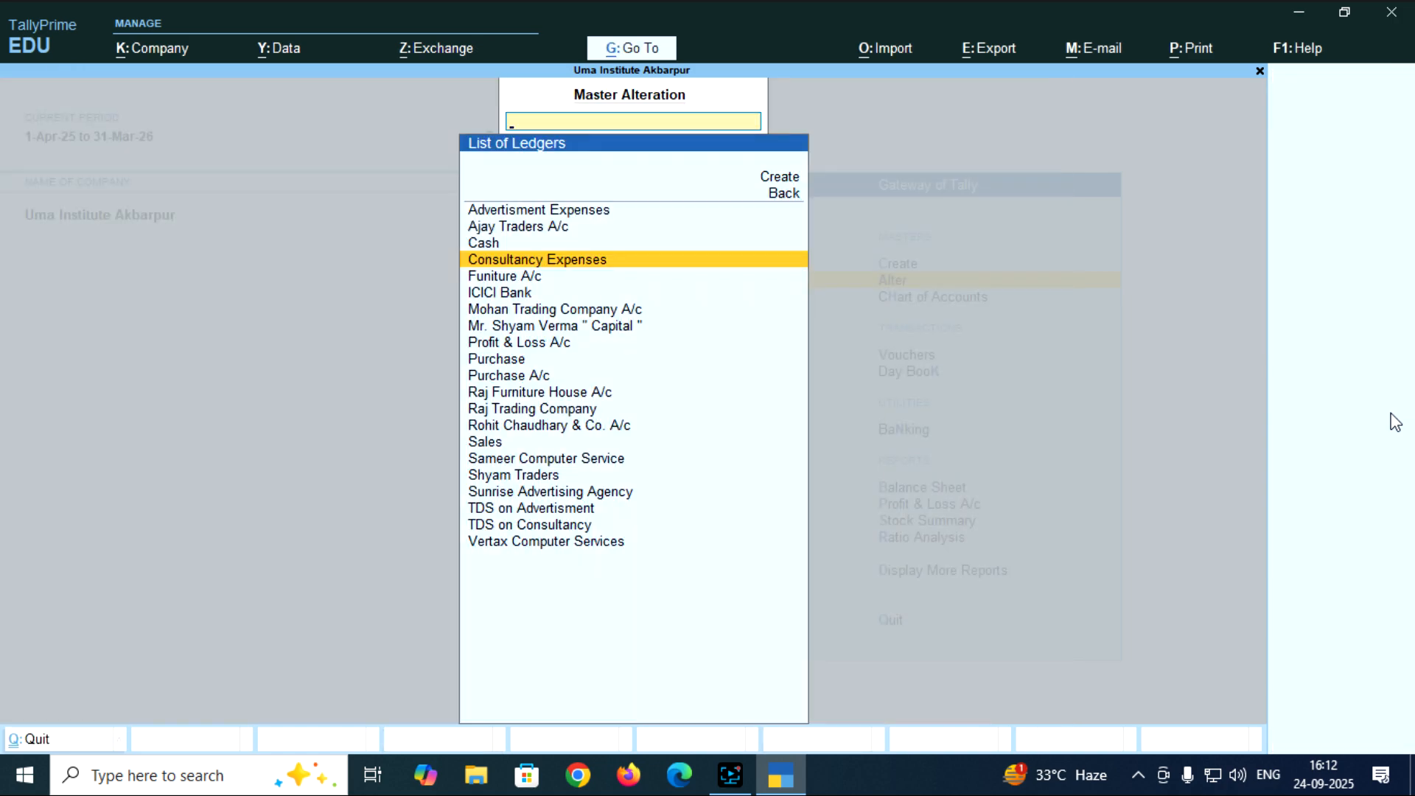
Return to voucher entry, reopen the saved consultancy journal No. 4, and delete it.
key("Escape")
key("Down")
key("Down")
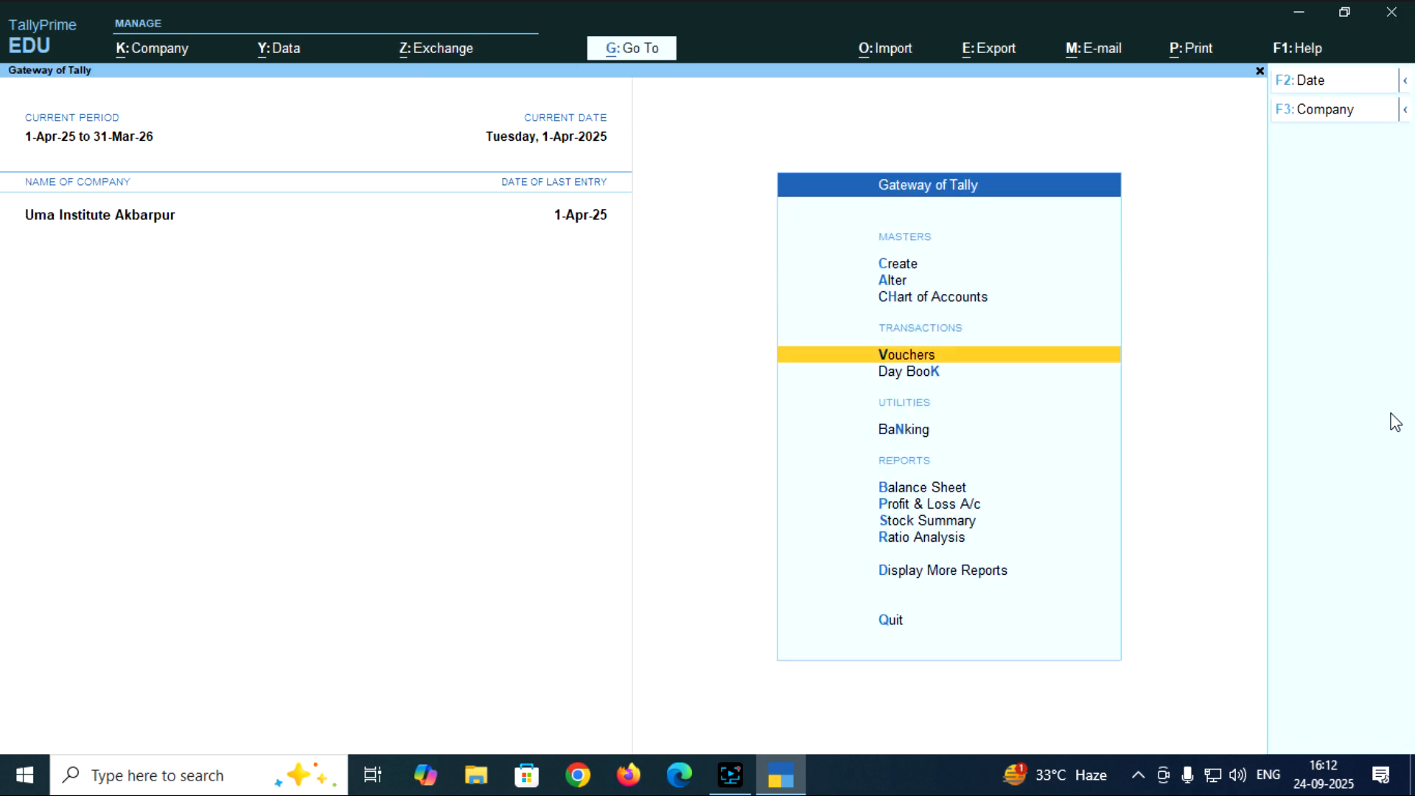
key("Return")
key("Page_Up")
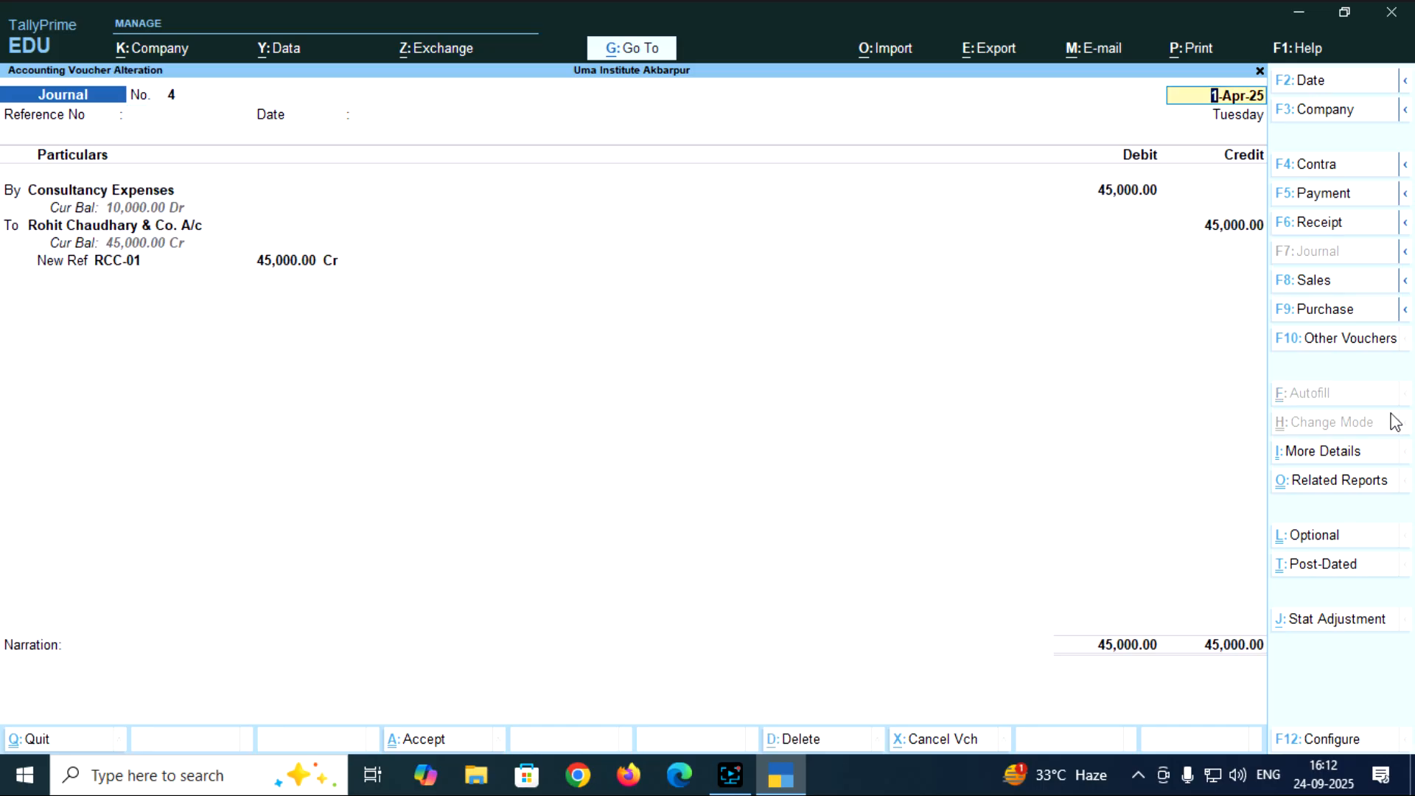
key("alt+d")
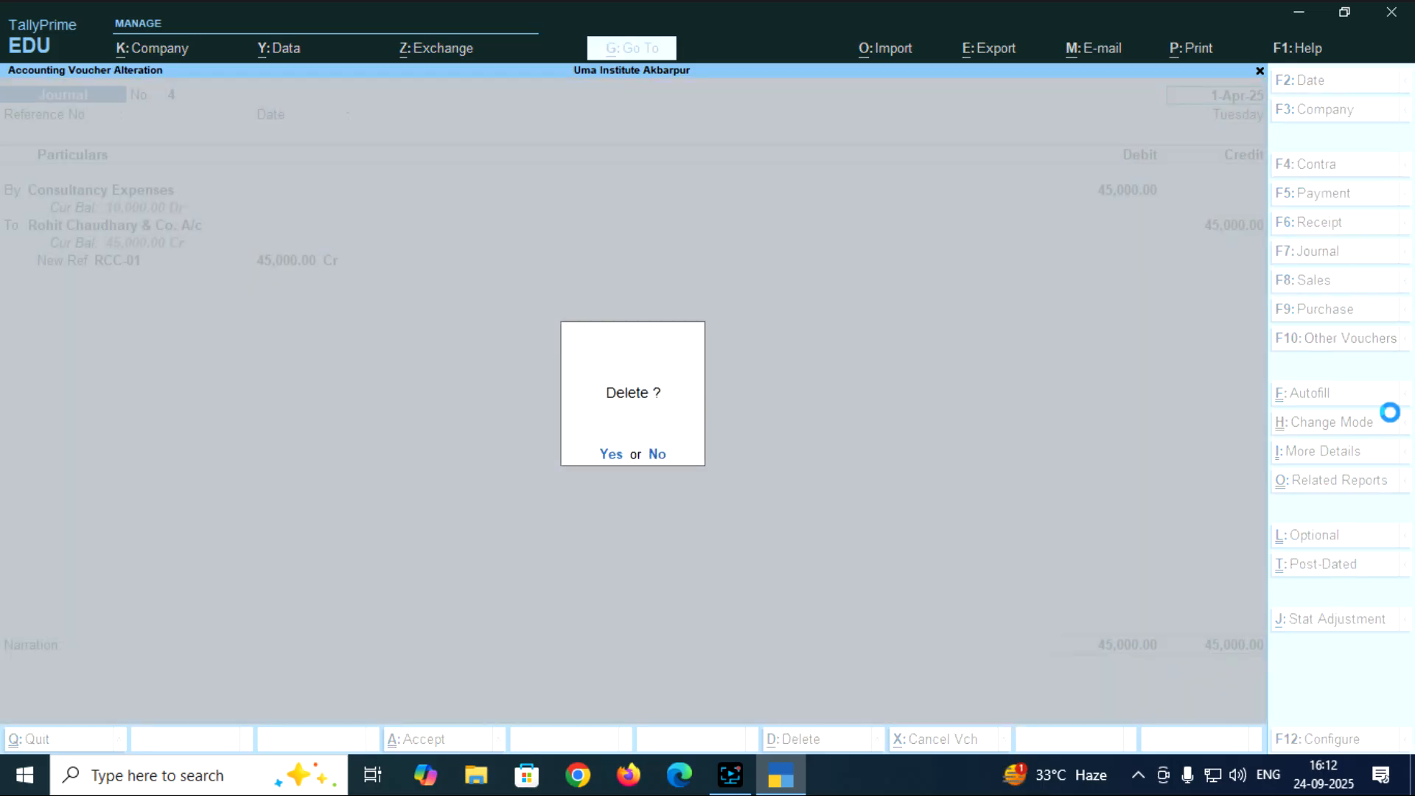
key("y")
In the new journal, leave the reference number and date blank and debit Consultancy Expenses with 45,000.
key("Return")
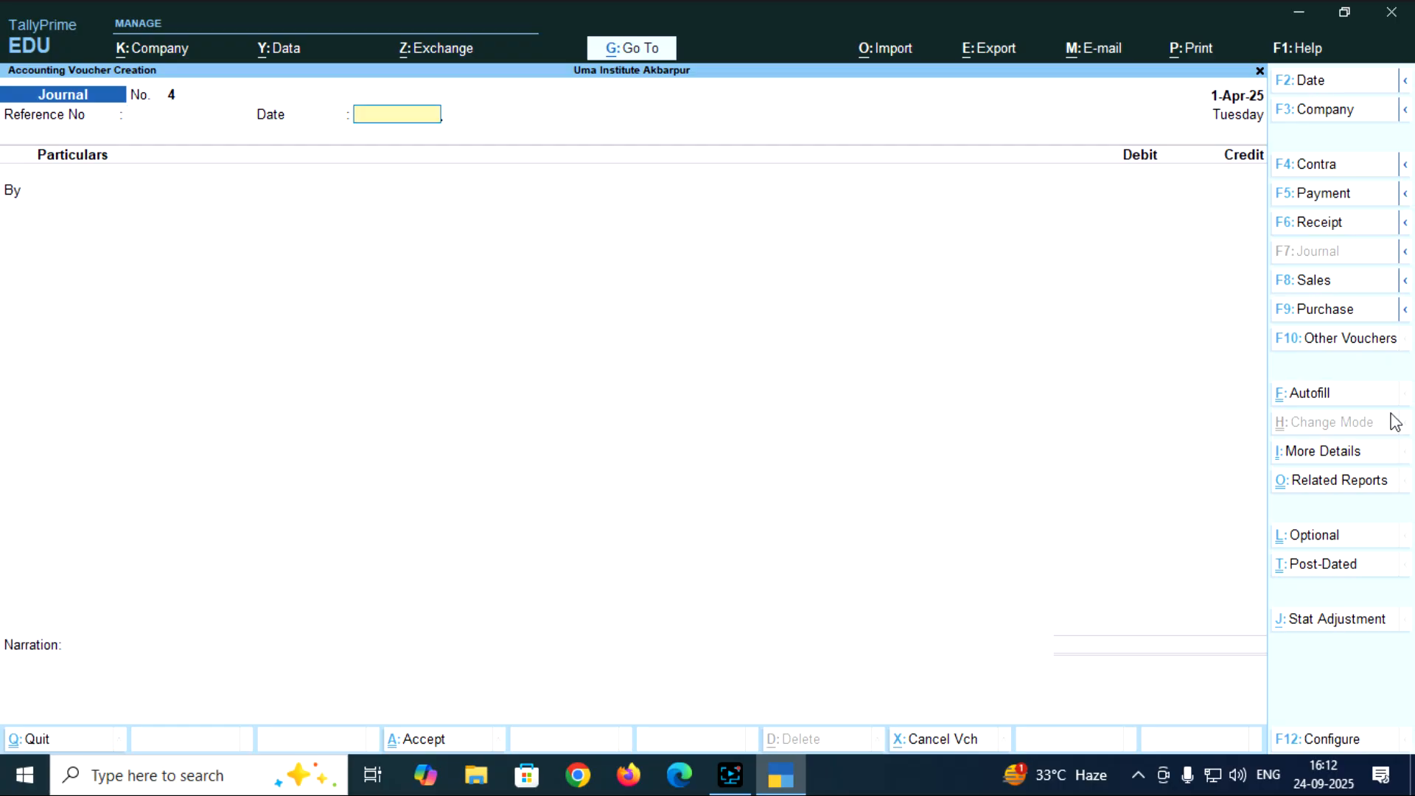
key("Return")
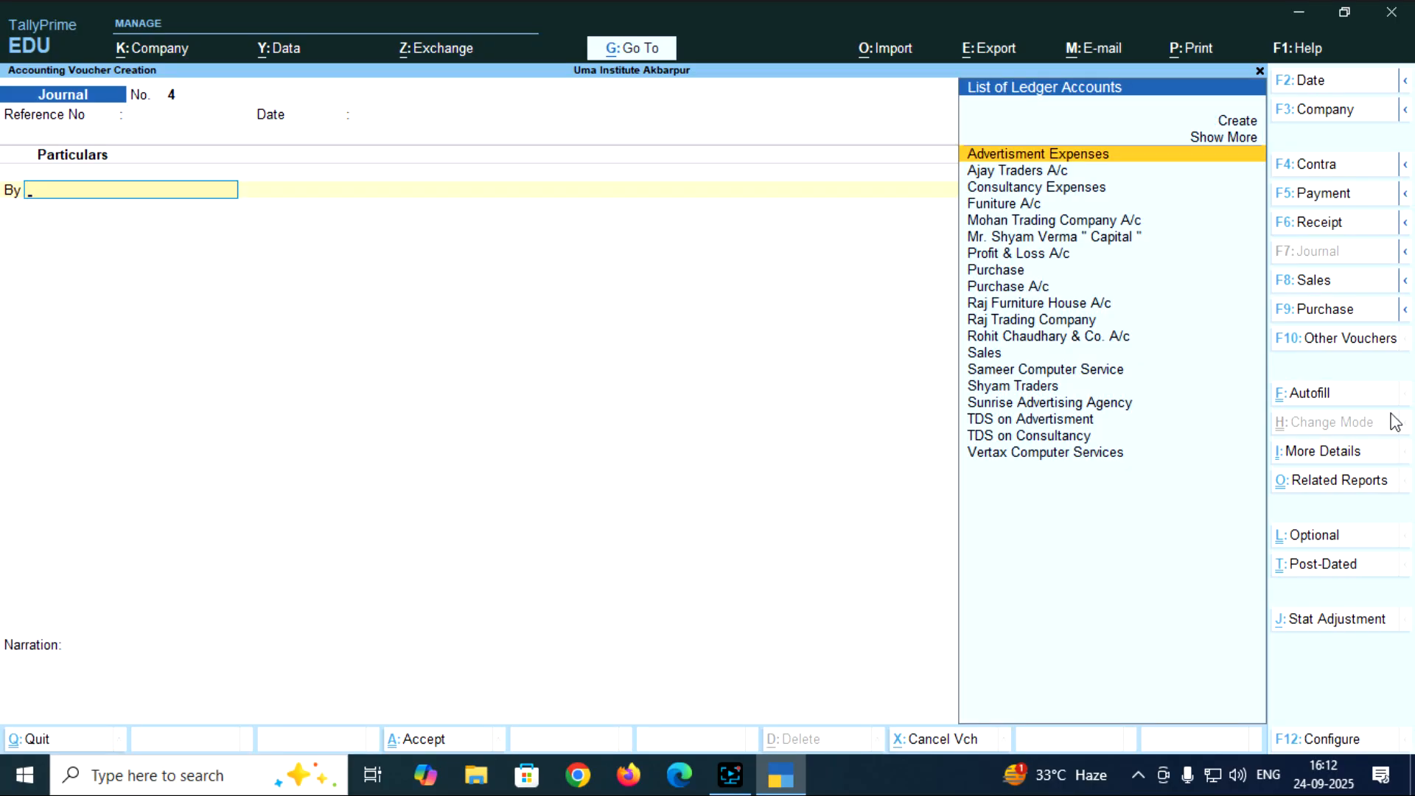
key("Down")
key("Down")
key("Return")
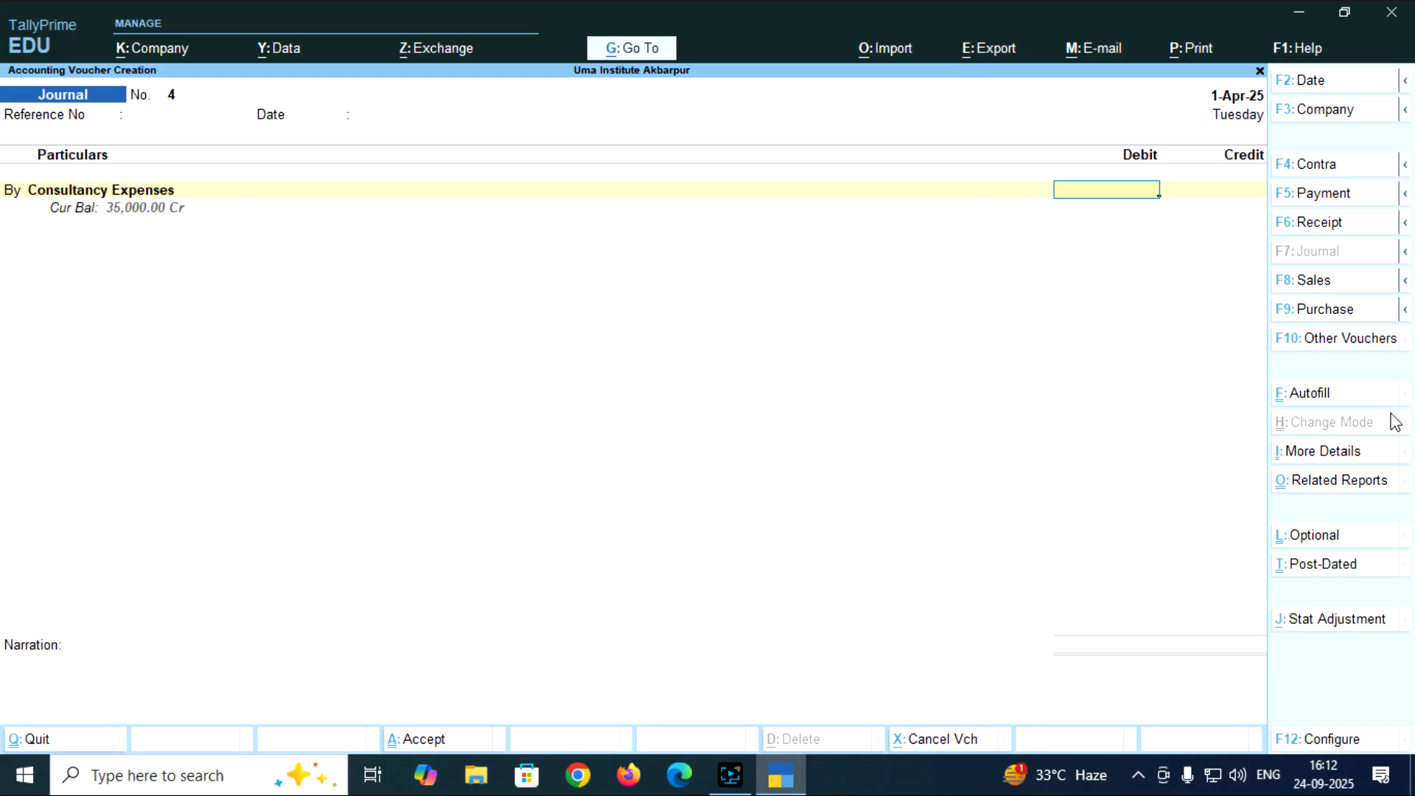
type("45000")
key("Return")
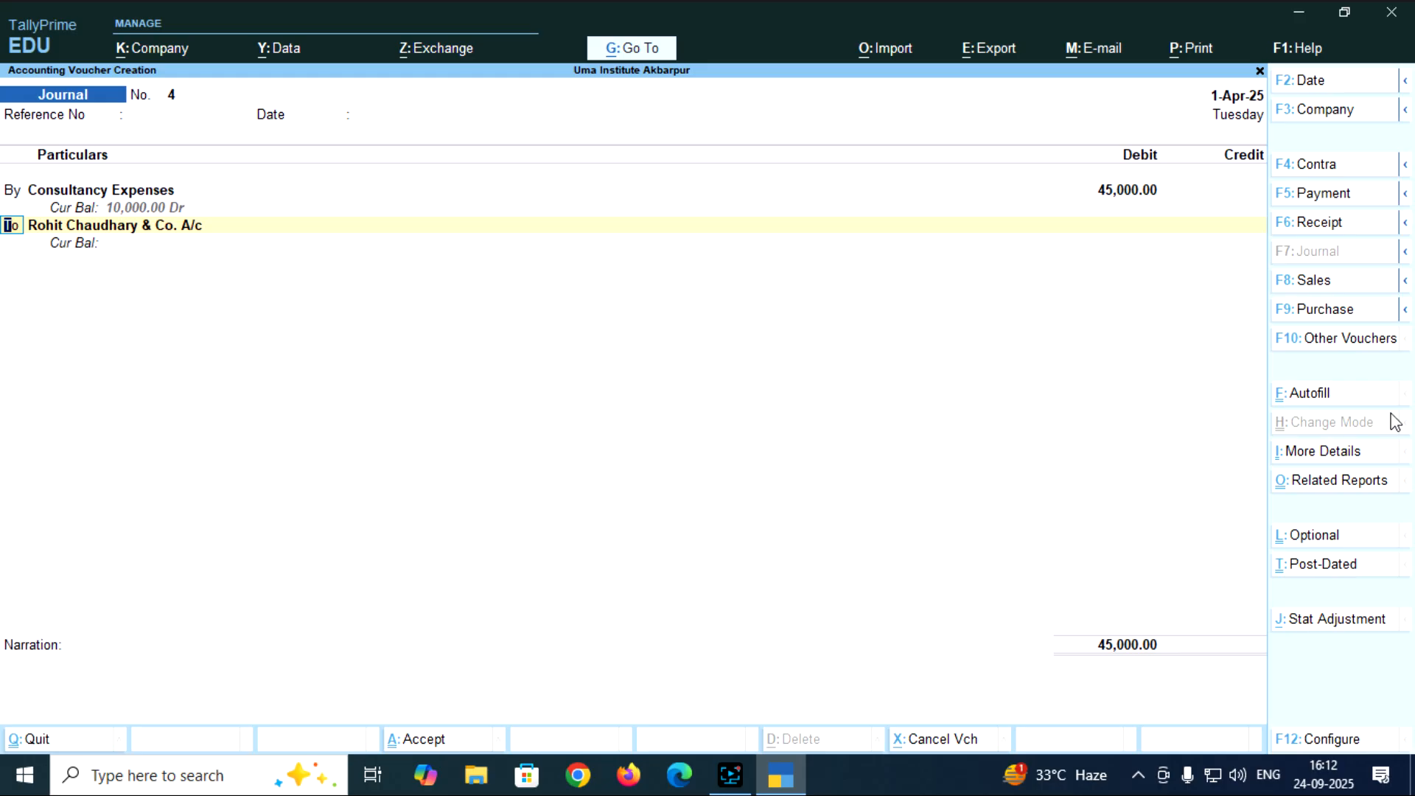
Credit Rohit Chaudhary & Co. A/c with the full 45,000 instead of the suggested net amount.
key("Return")
key("Return")
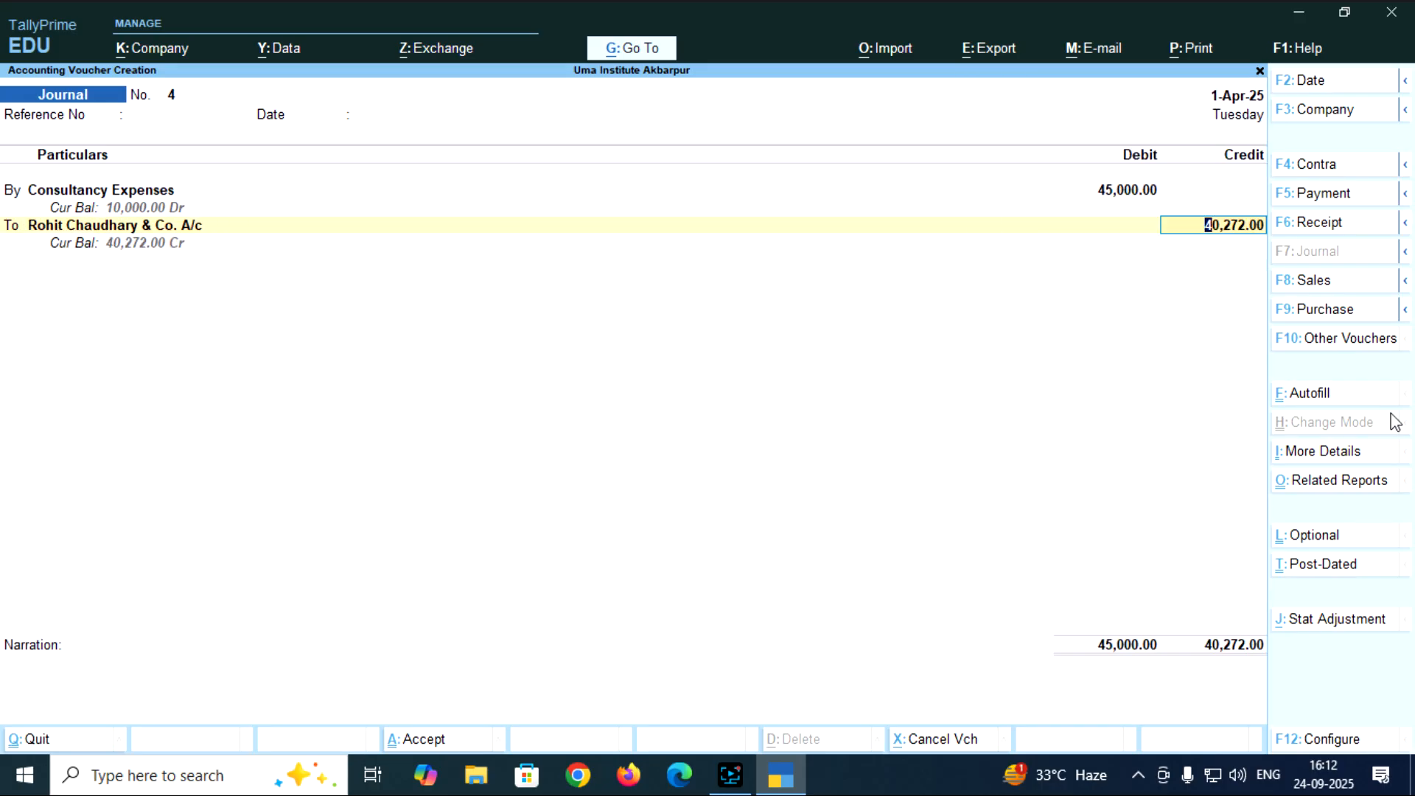
key("Return")
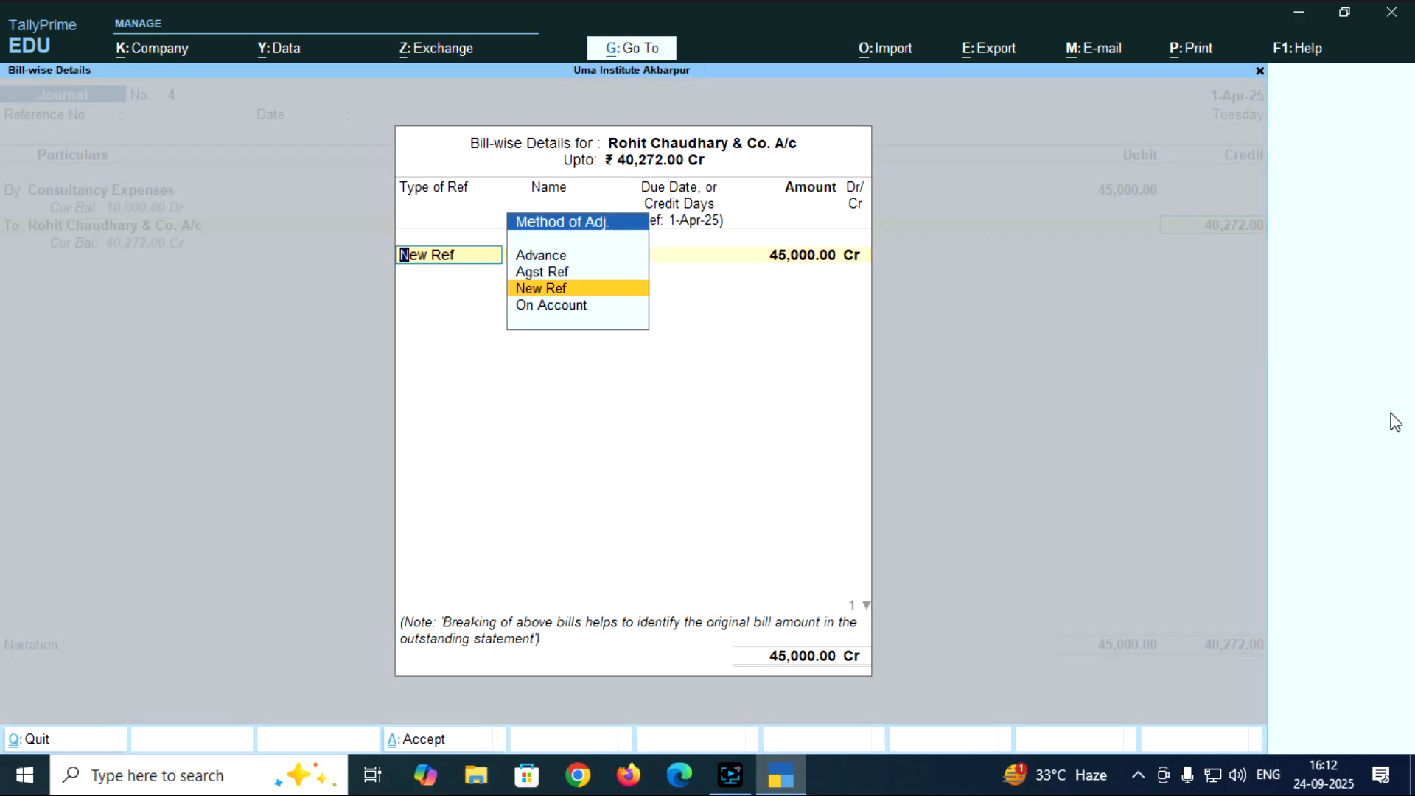
key("Escape")
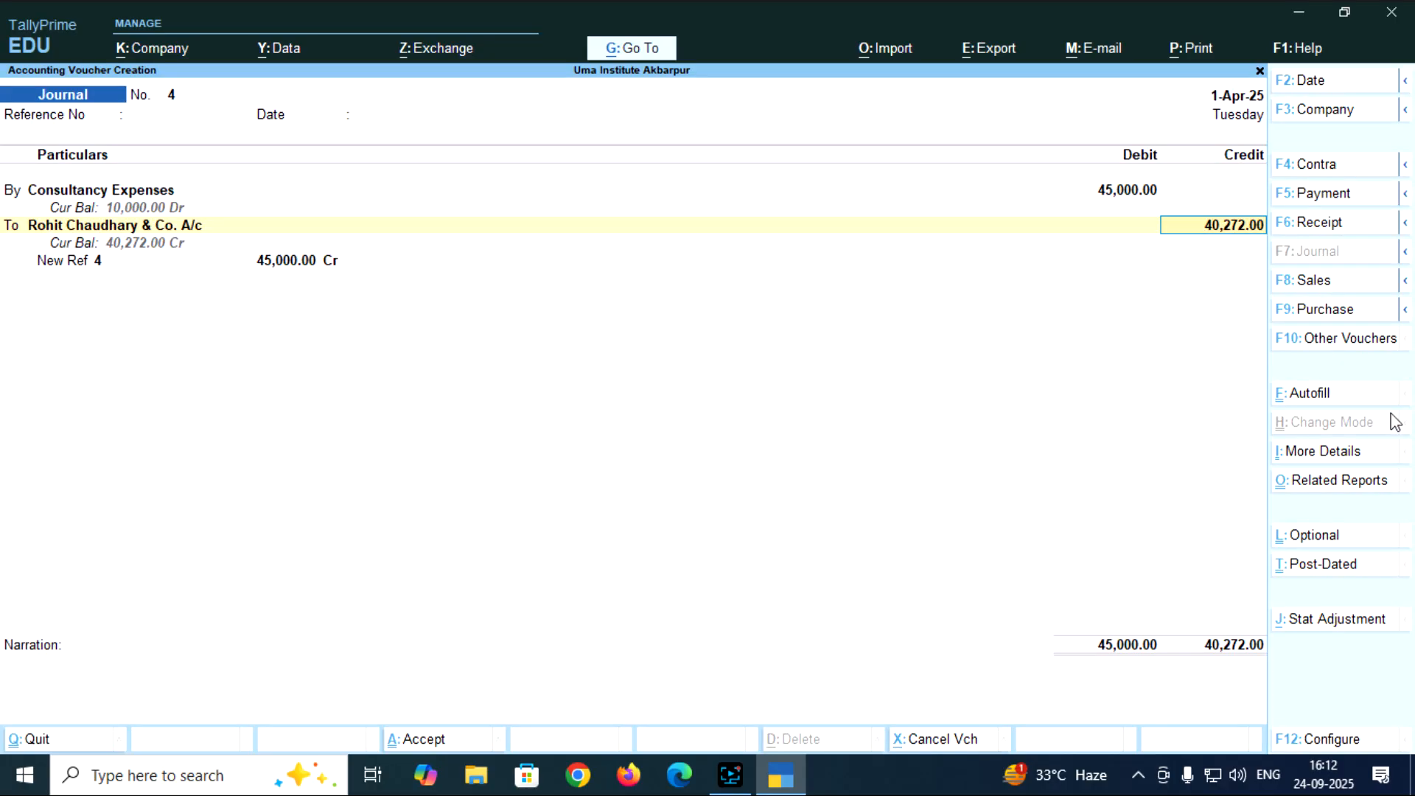
type("45000")
key("Return")
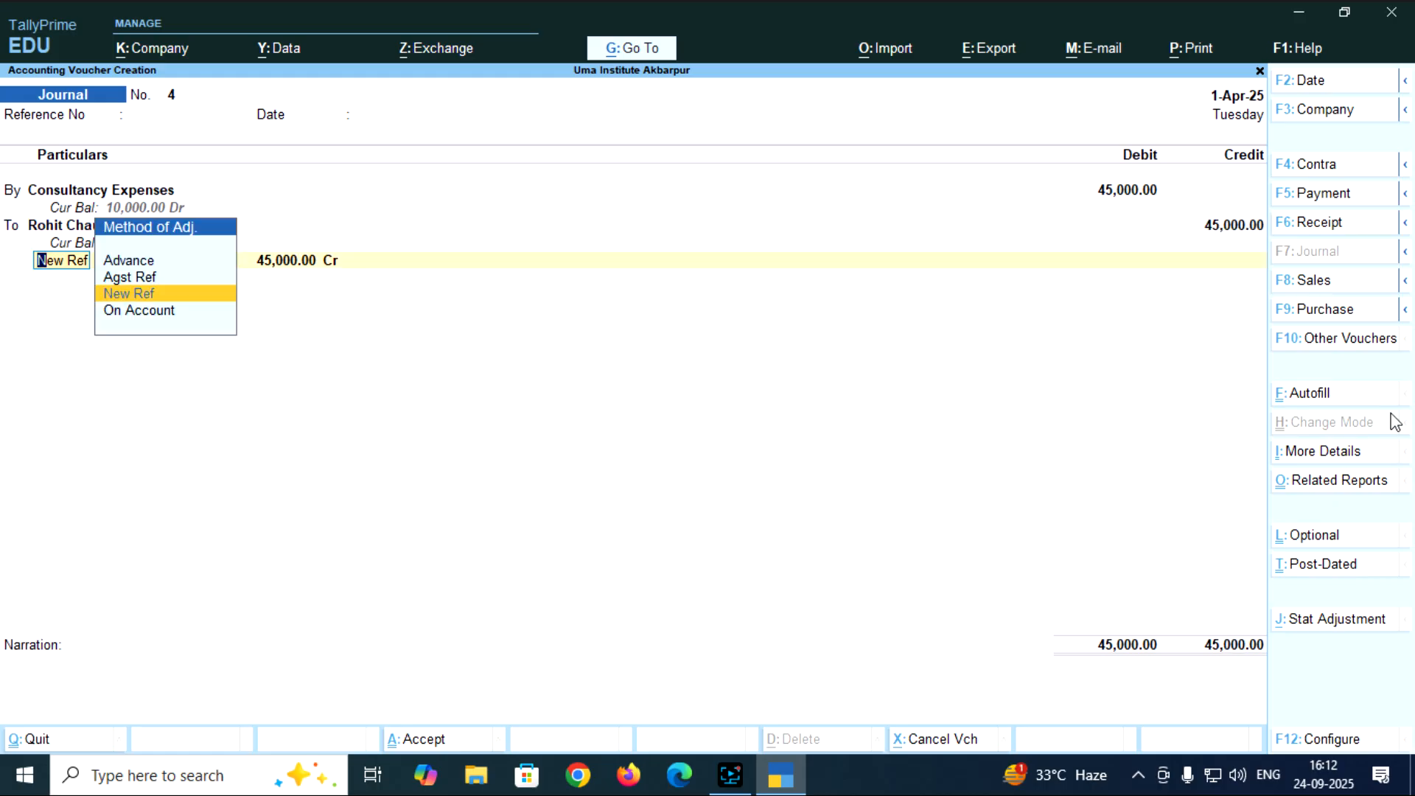
Allocate the credited amount to new bill reference RCC-01, leave the narration blank, and save the journal.
key("Return")
type("RCCC")
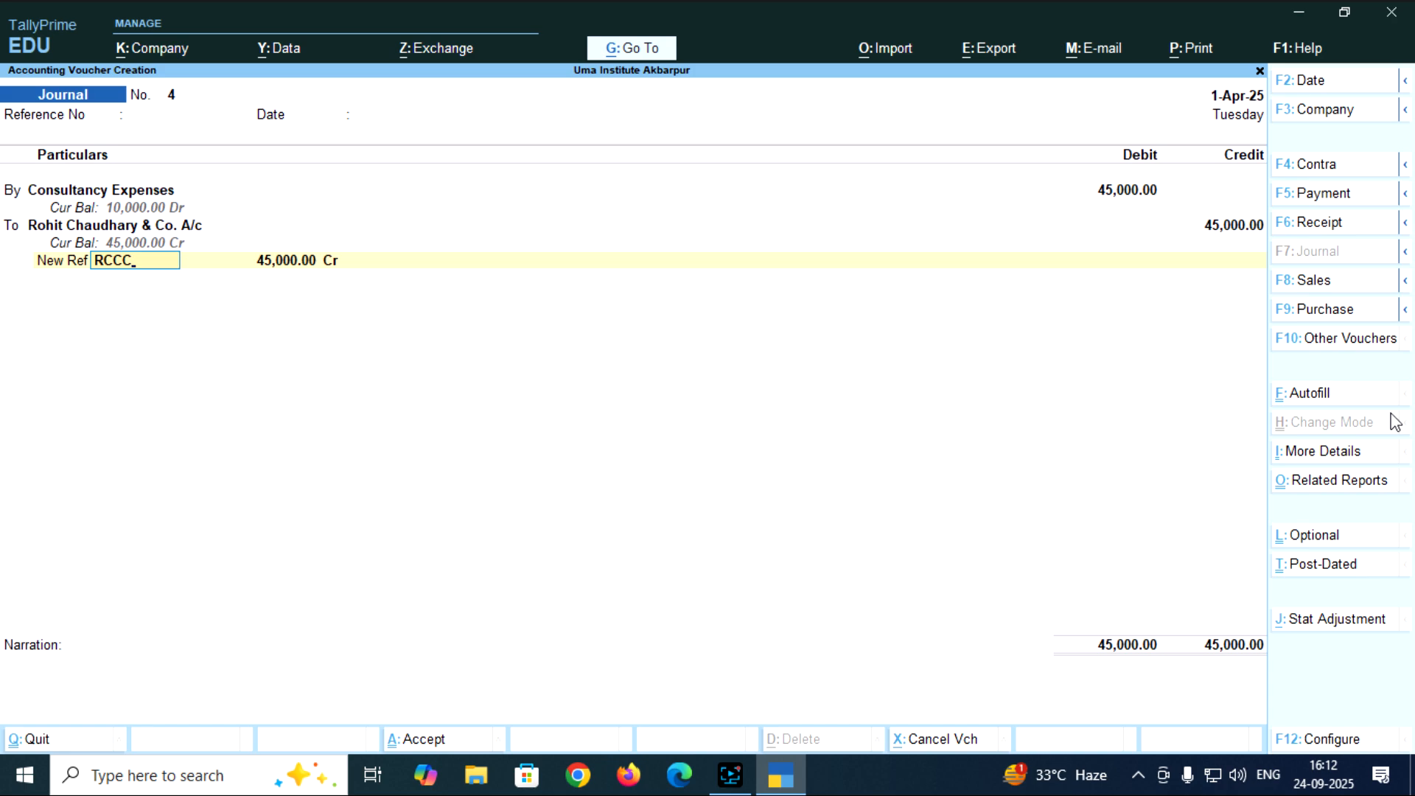
key("BackSpace")
type("-01")
key("Return")
key("Return")
key("Return")
key("Return")
key("Return")
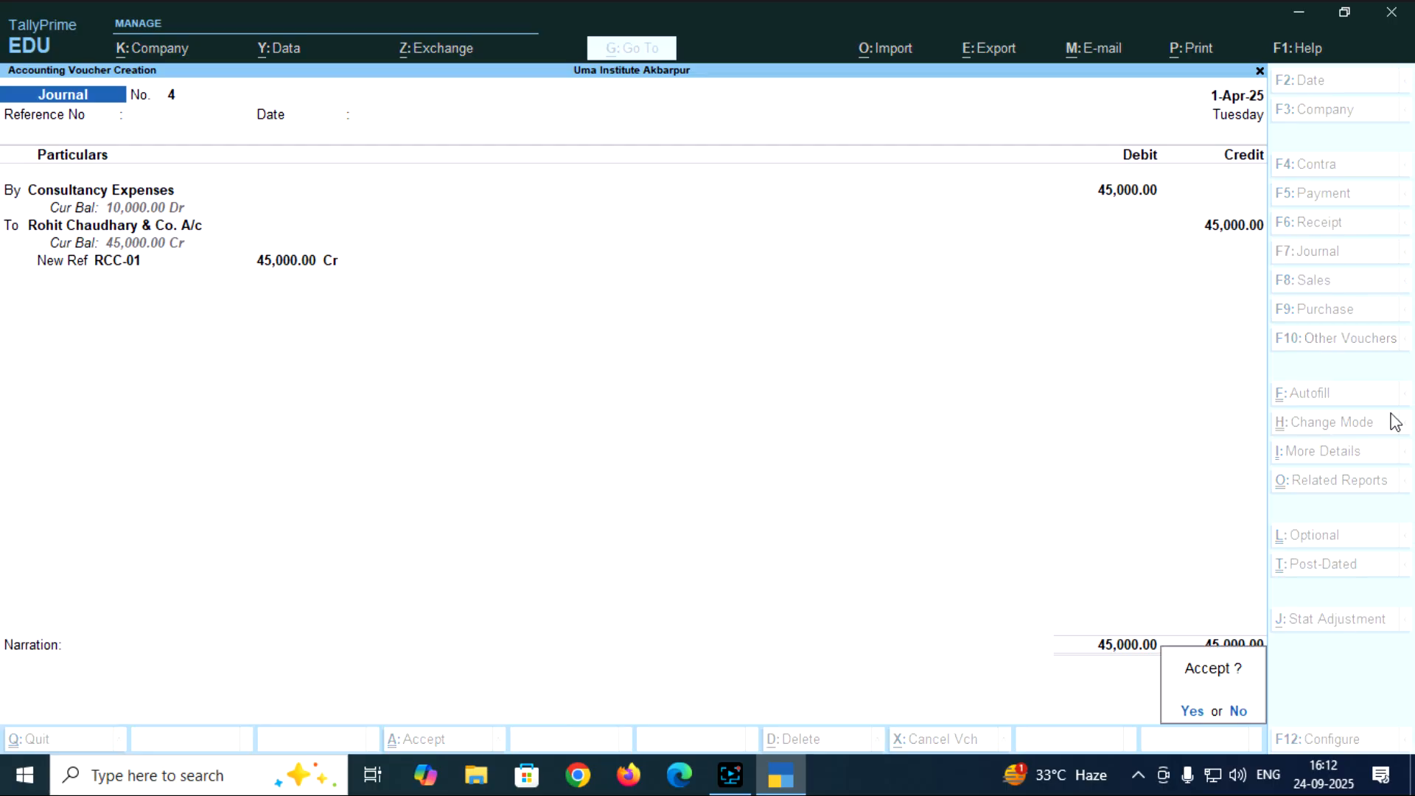
key("Return")
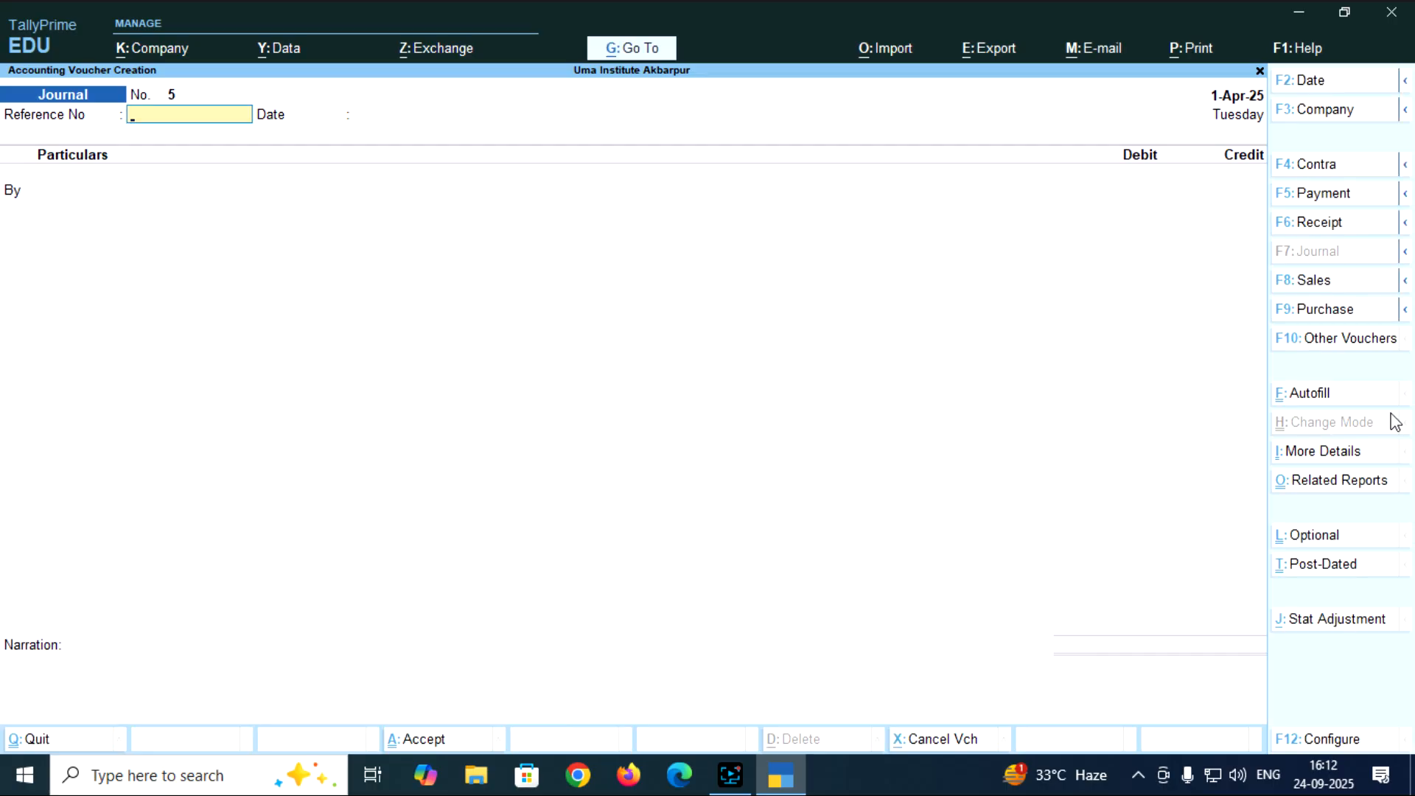
key("ctrl+f")
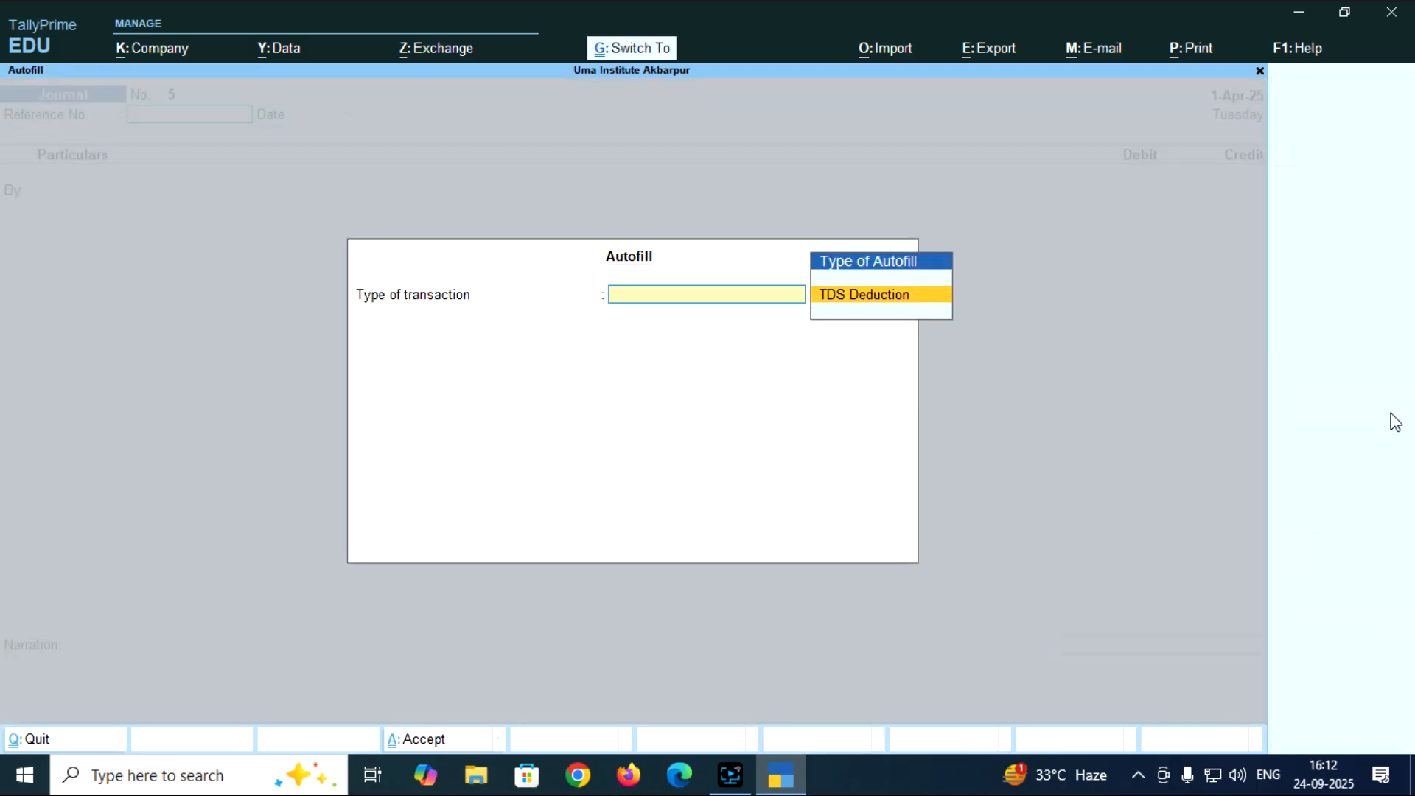
key("Return")
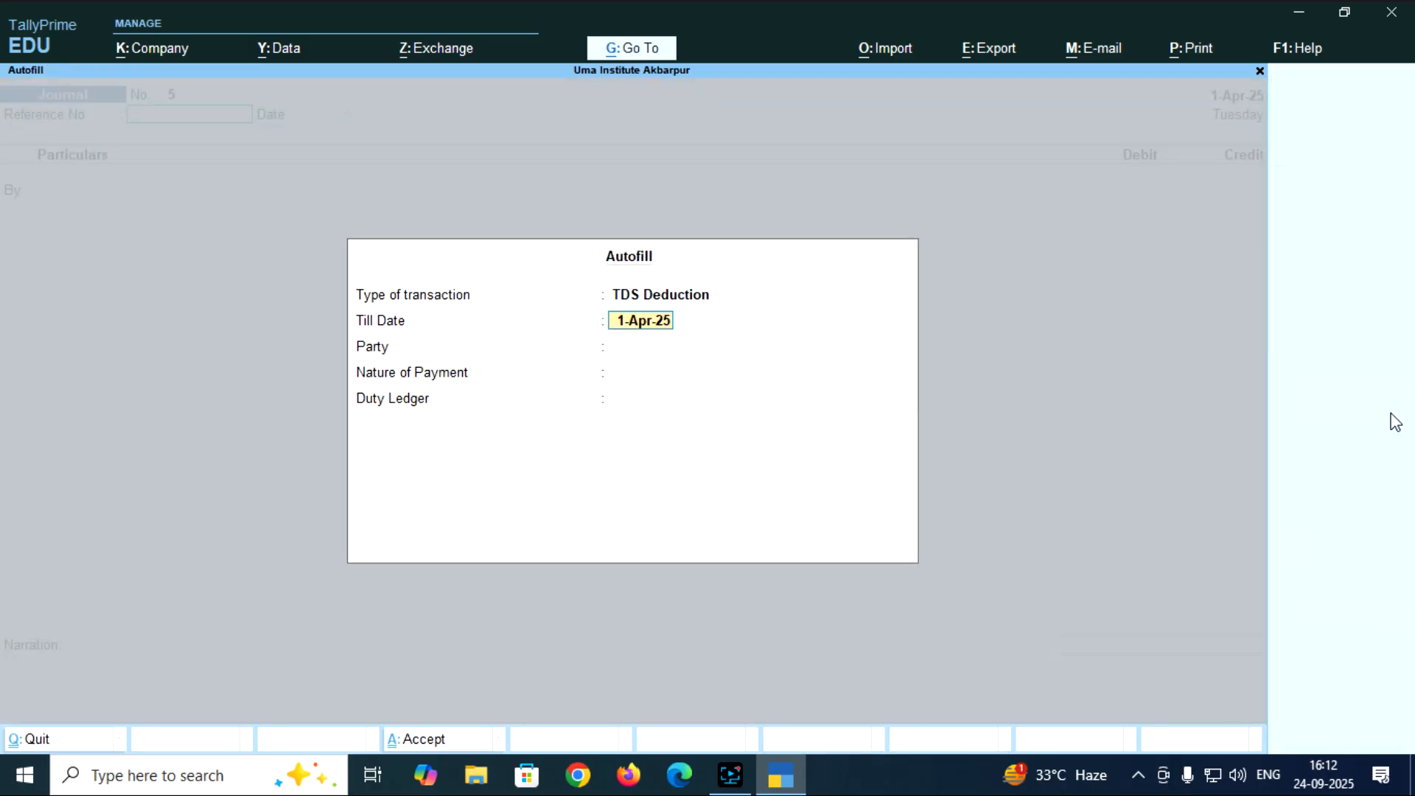
key("Return")
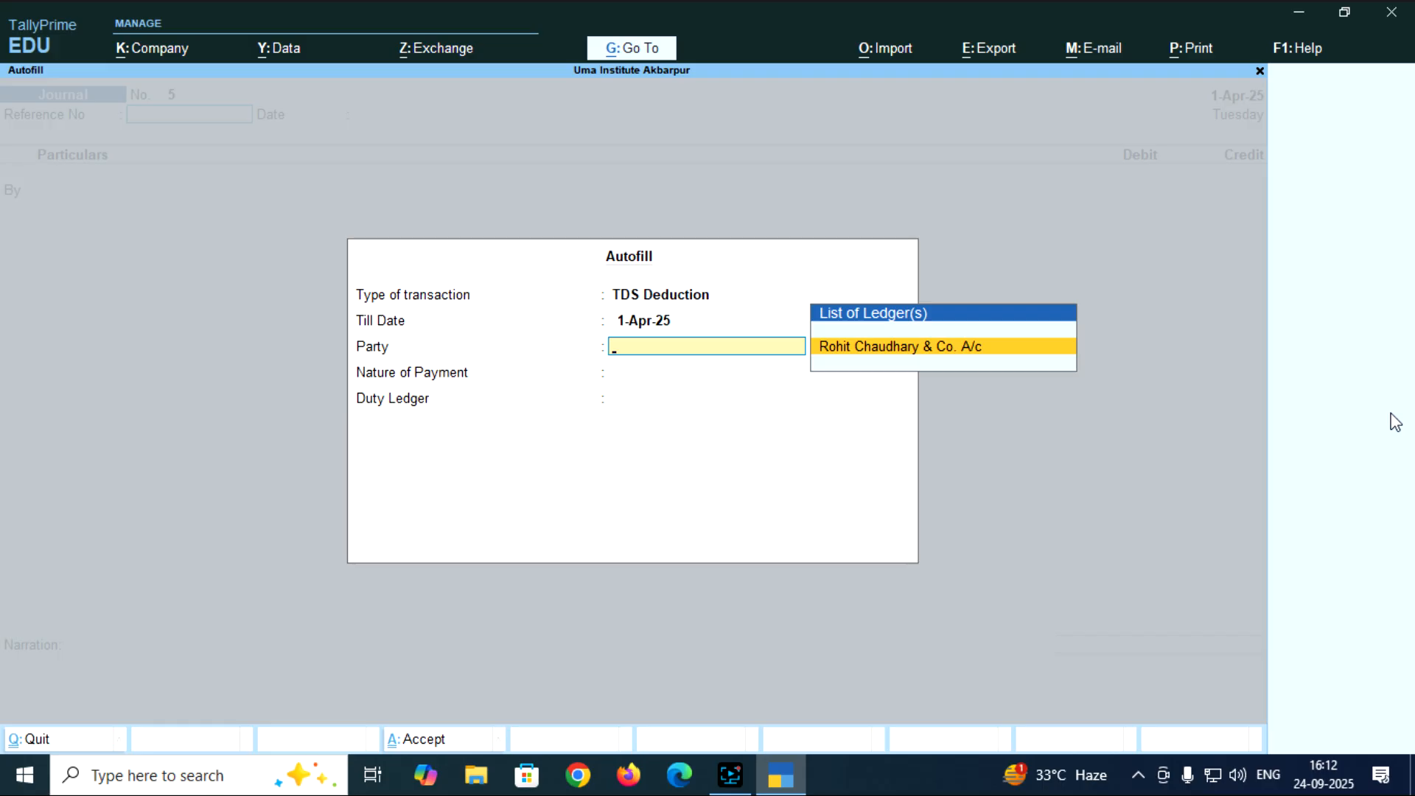
key("Return")
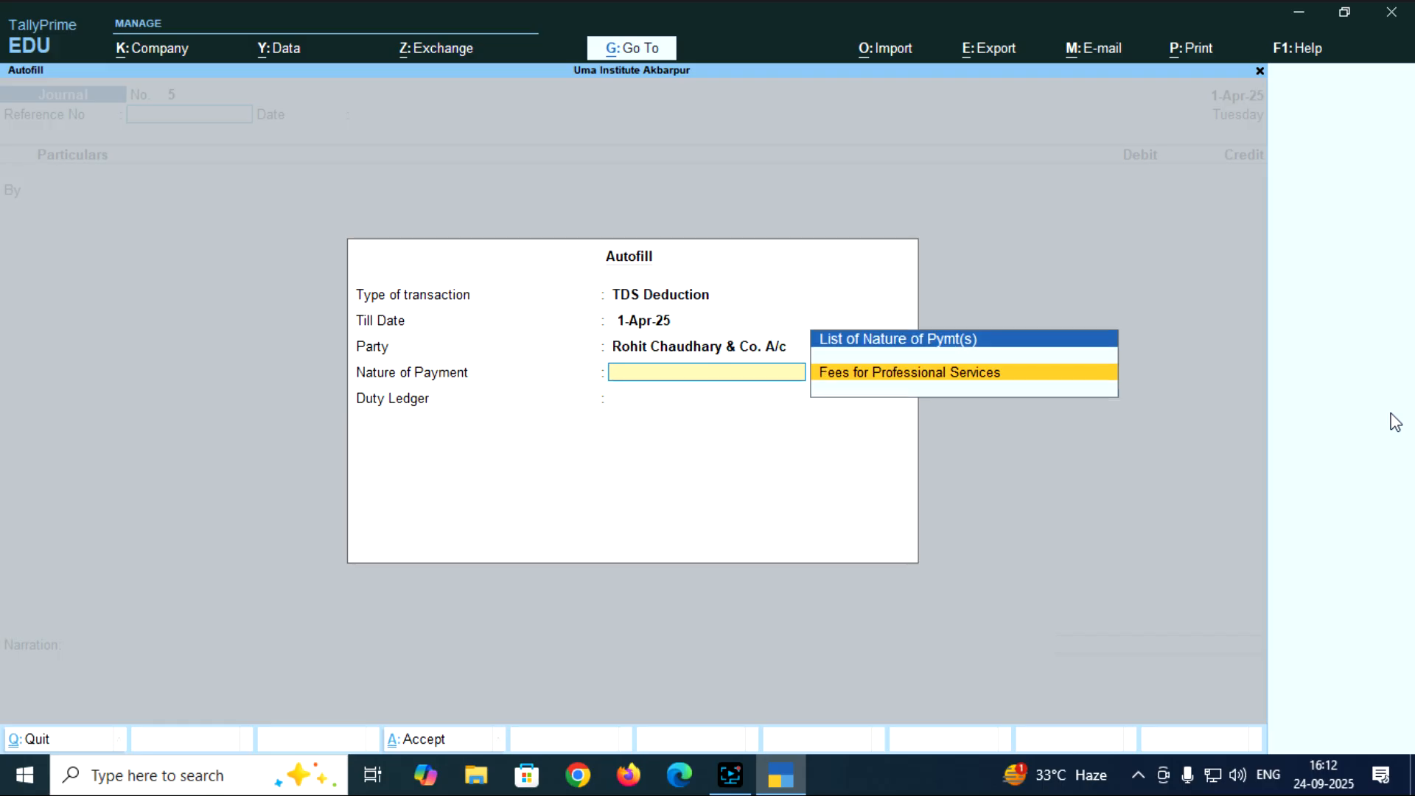
key("Return")
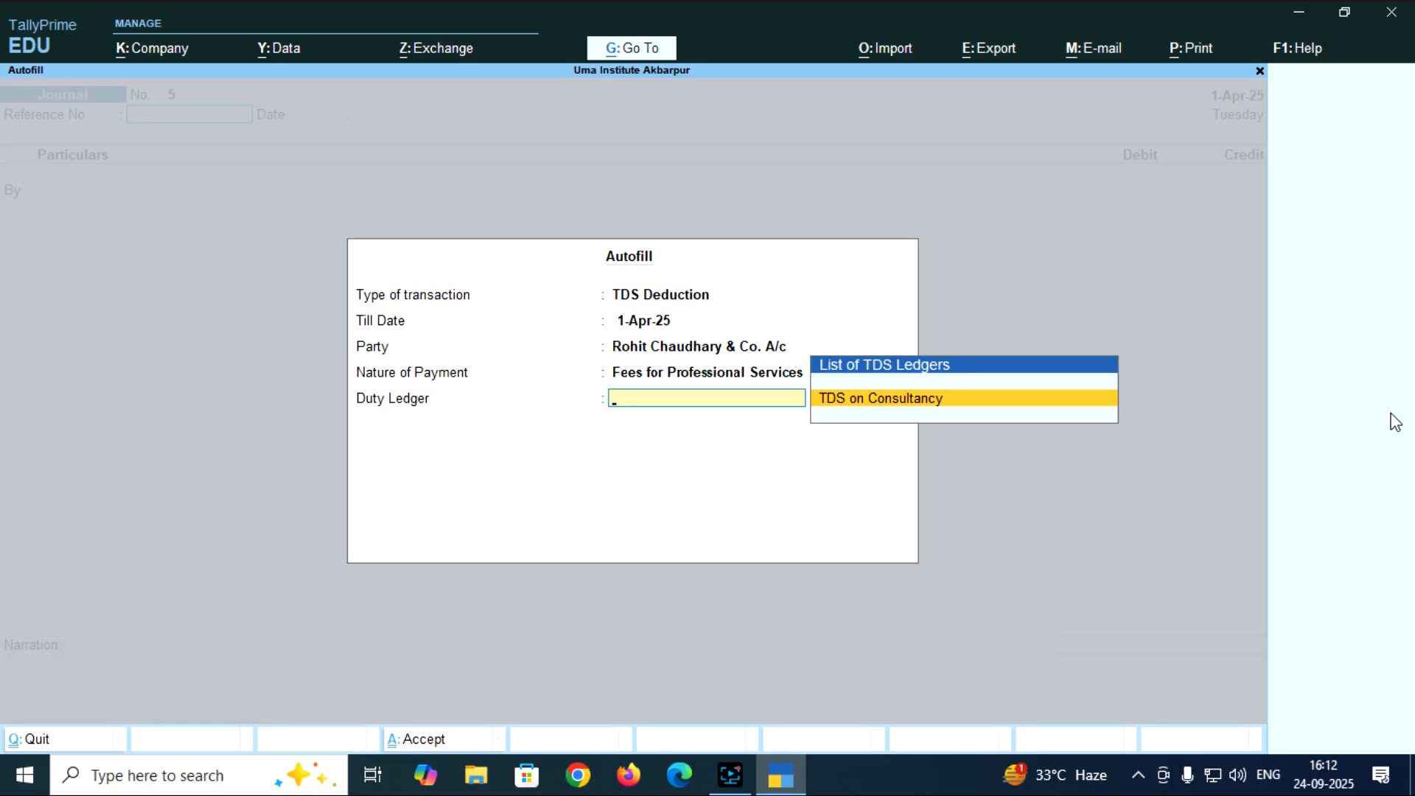
key("Return")
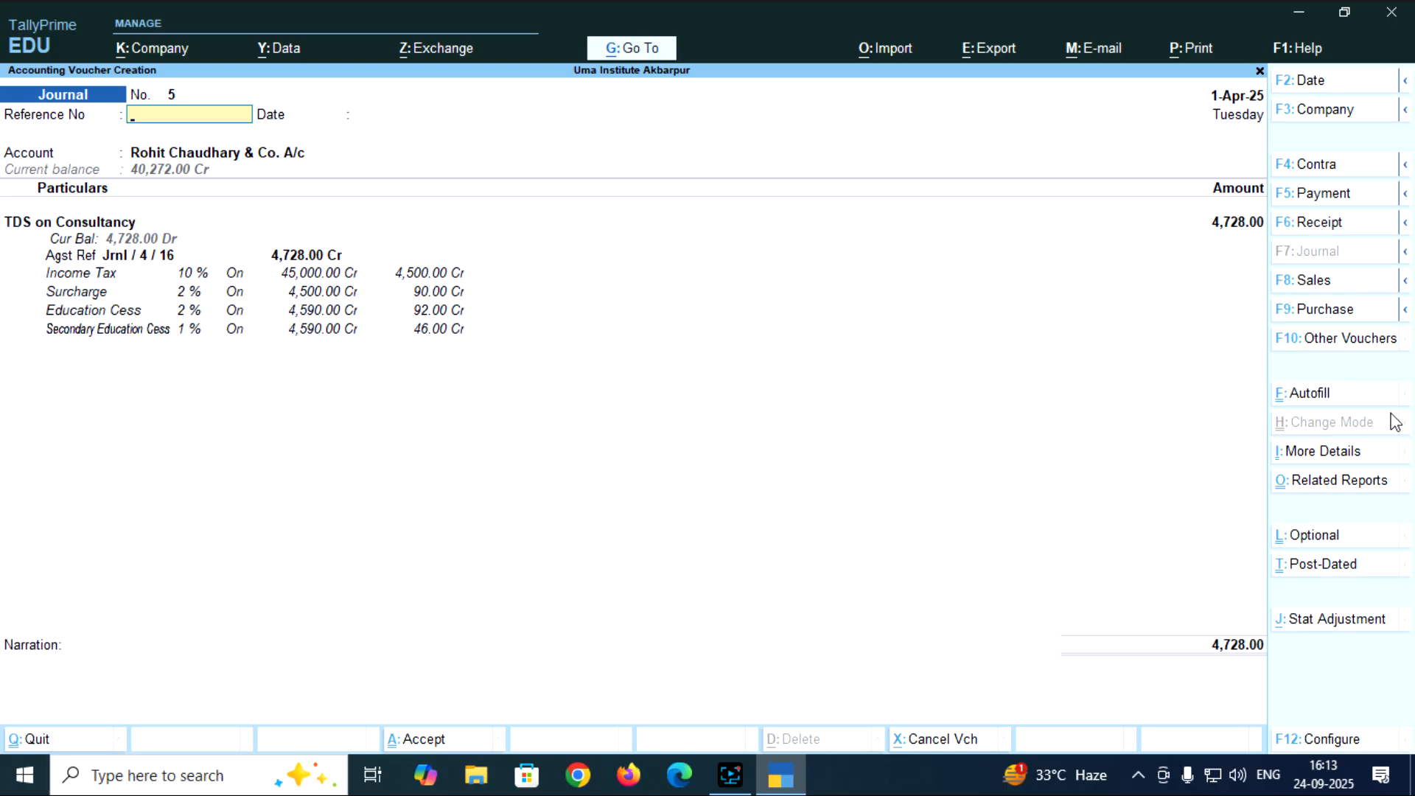
key("Escape")
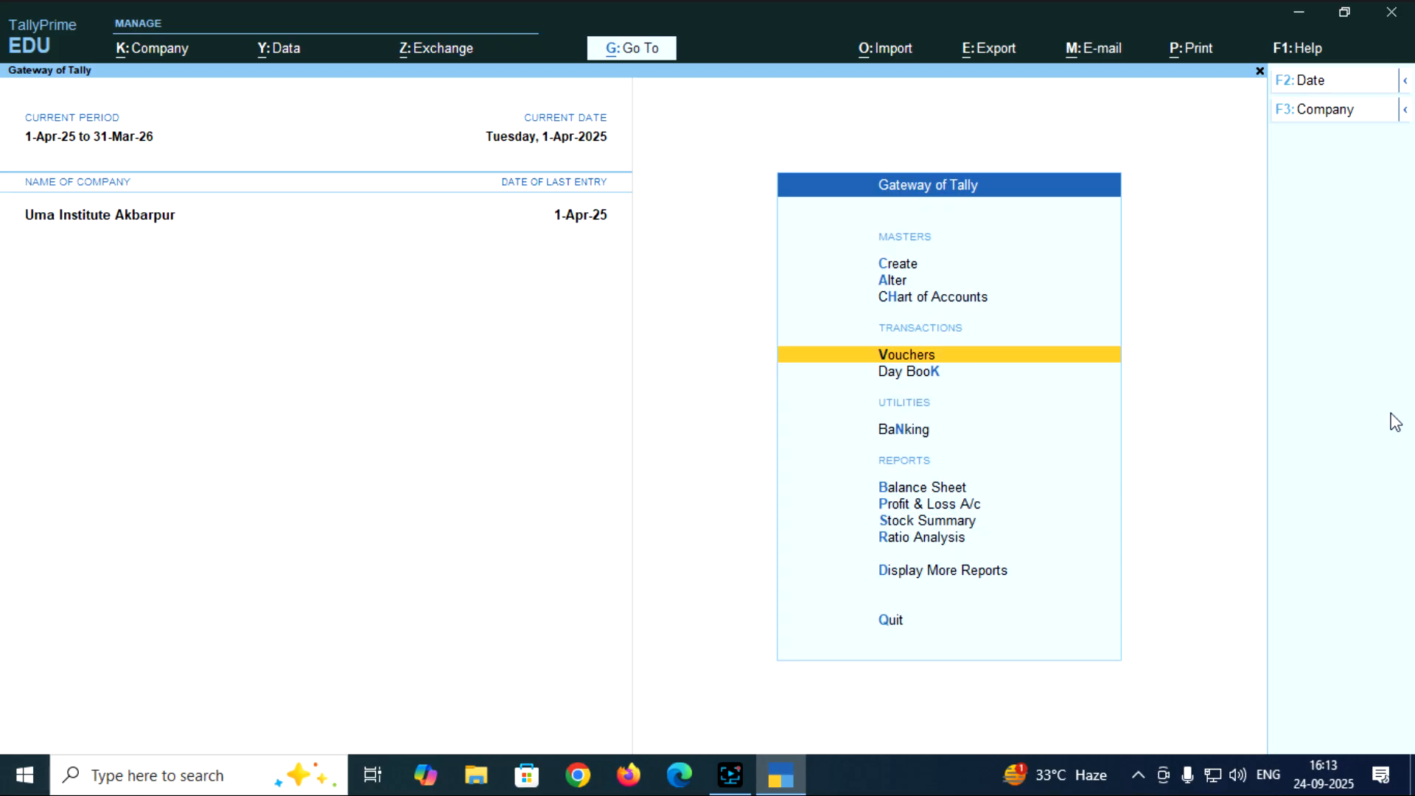
key("Escape")
key("Escape")
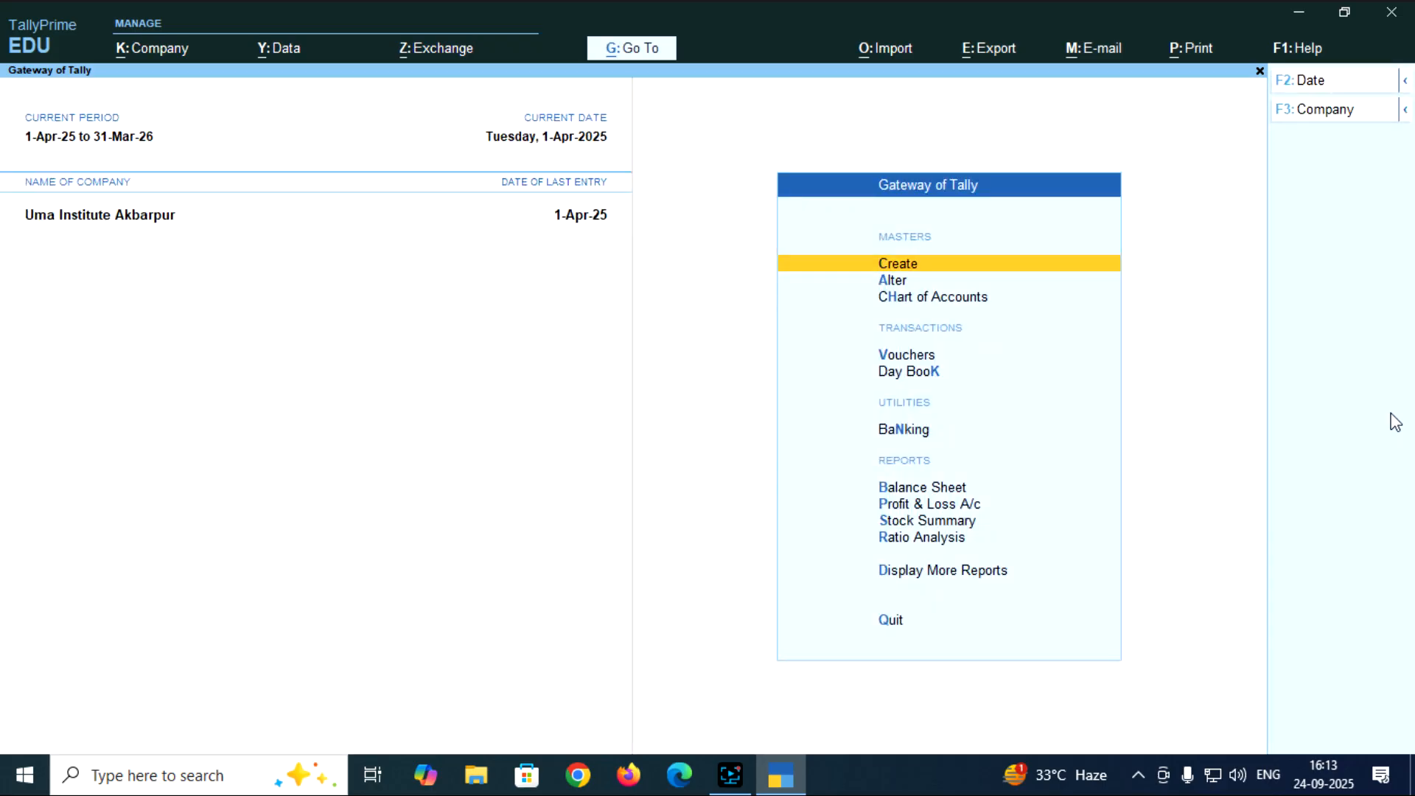
Open the Rohit Chaudhary & Co. A/c ledger for alteration.
key("Down")
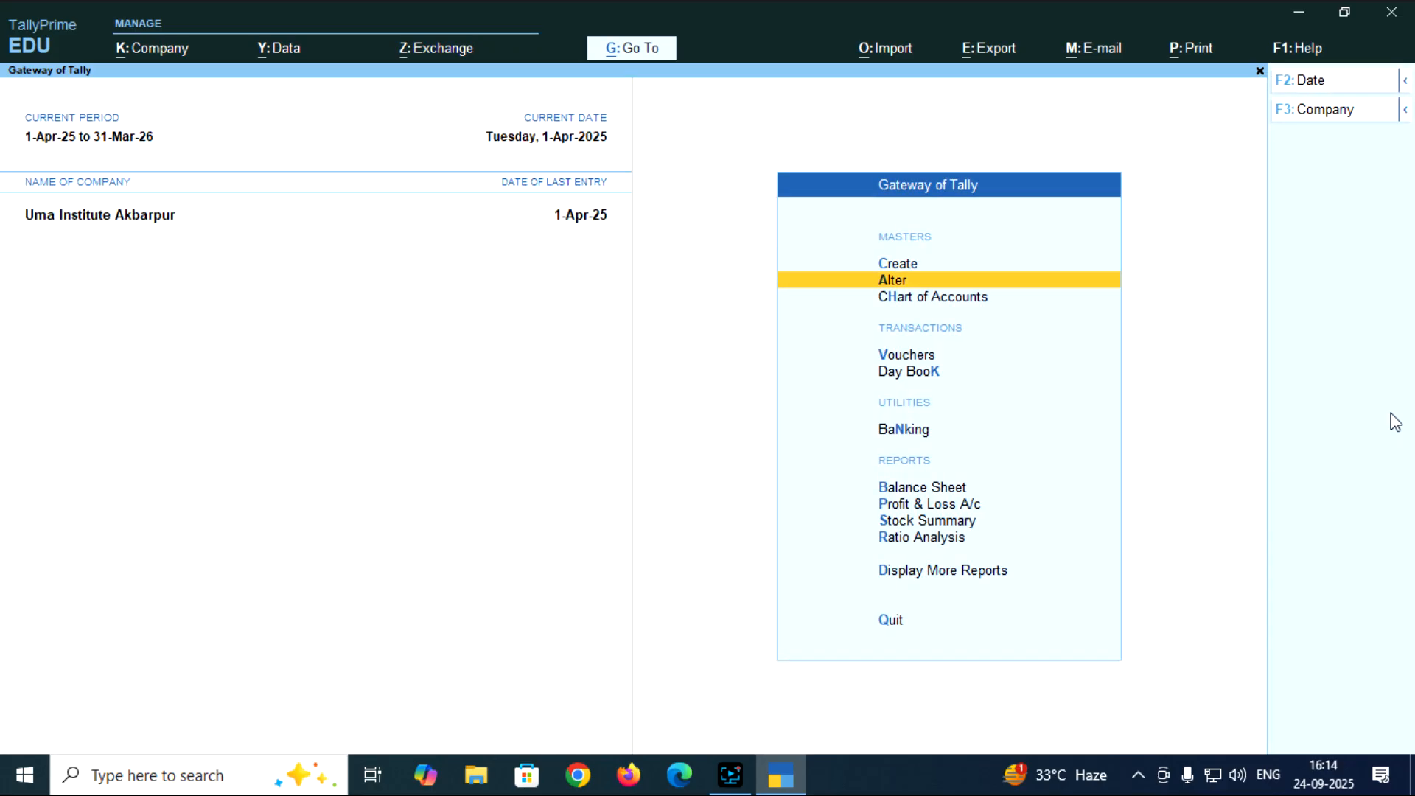
key("Return")
key("Down")
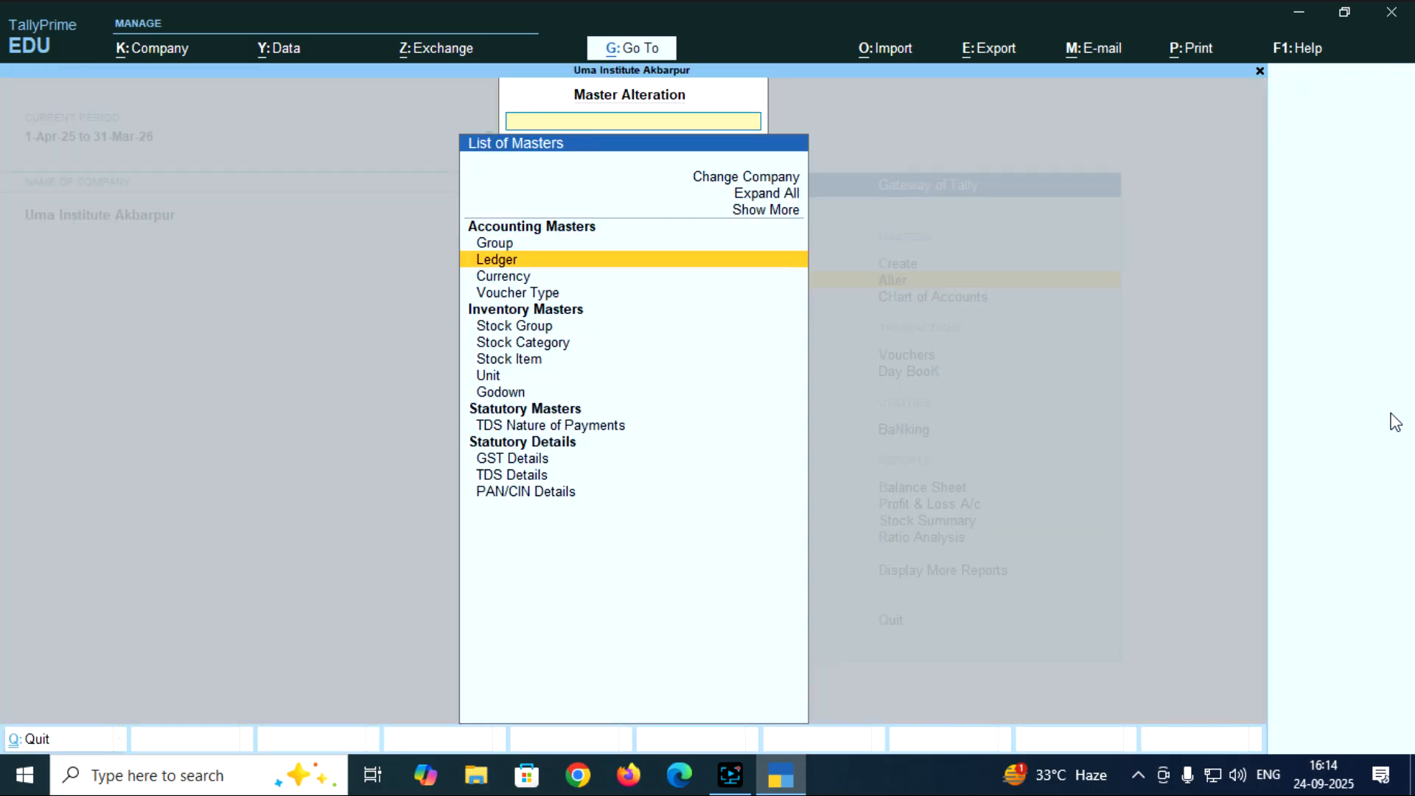
key("Down")
key("Down")
key("Up")
key("Up")
key("Return")
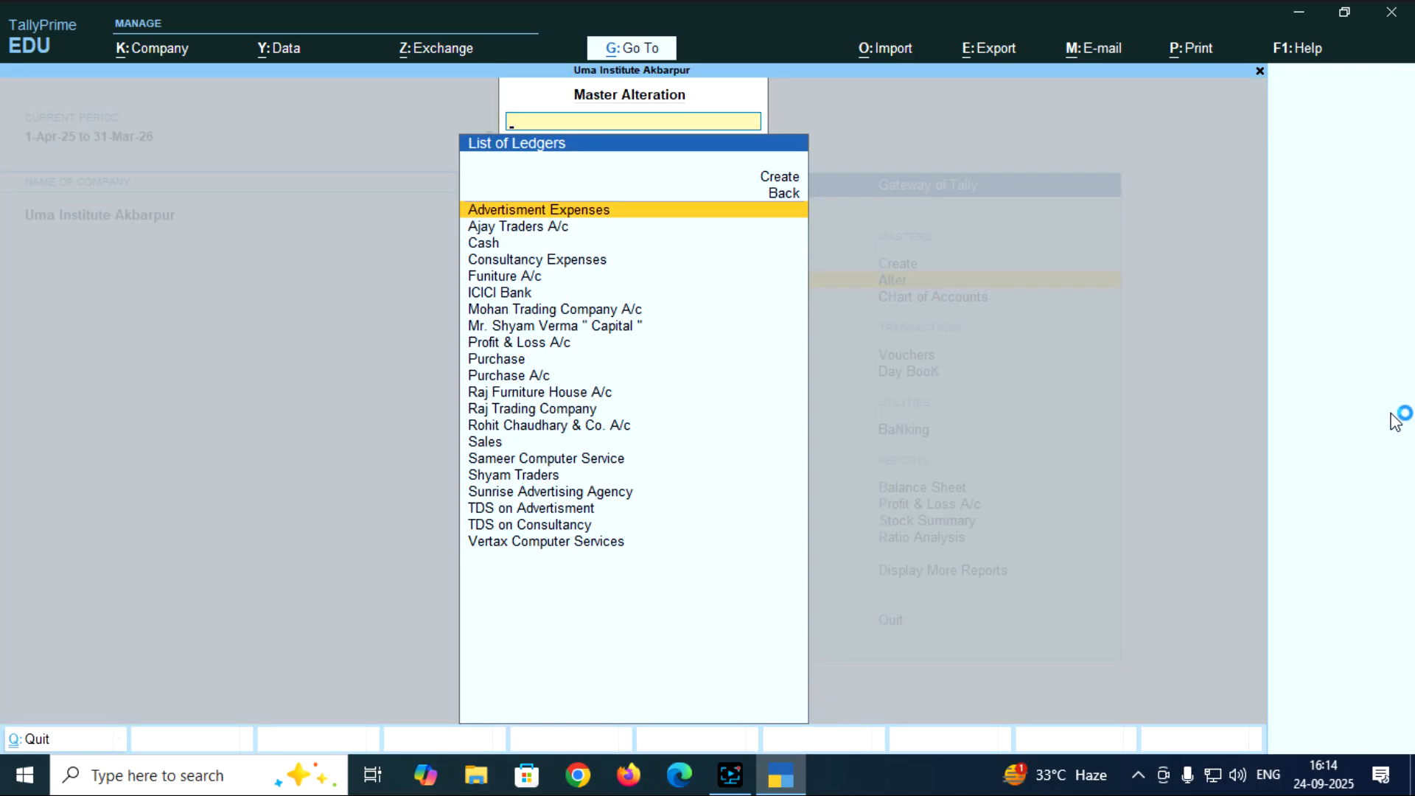
key("Down")
key("Down")
key("Down")
key("Down")
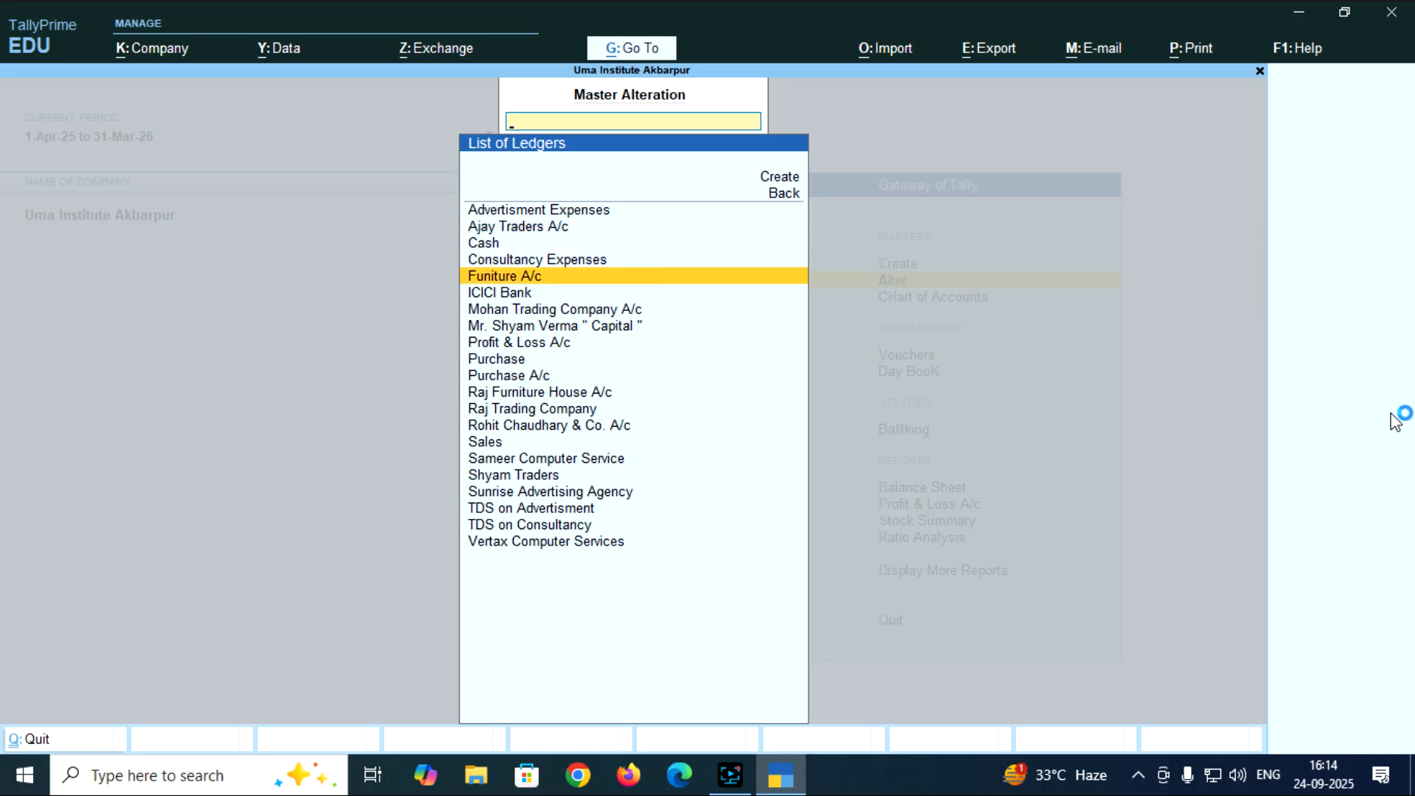
key("Down")
key("Down")
key("Down")
key("Down")
key("Down")
key("Down")
key("Down")
key("Down")
key("Down")
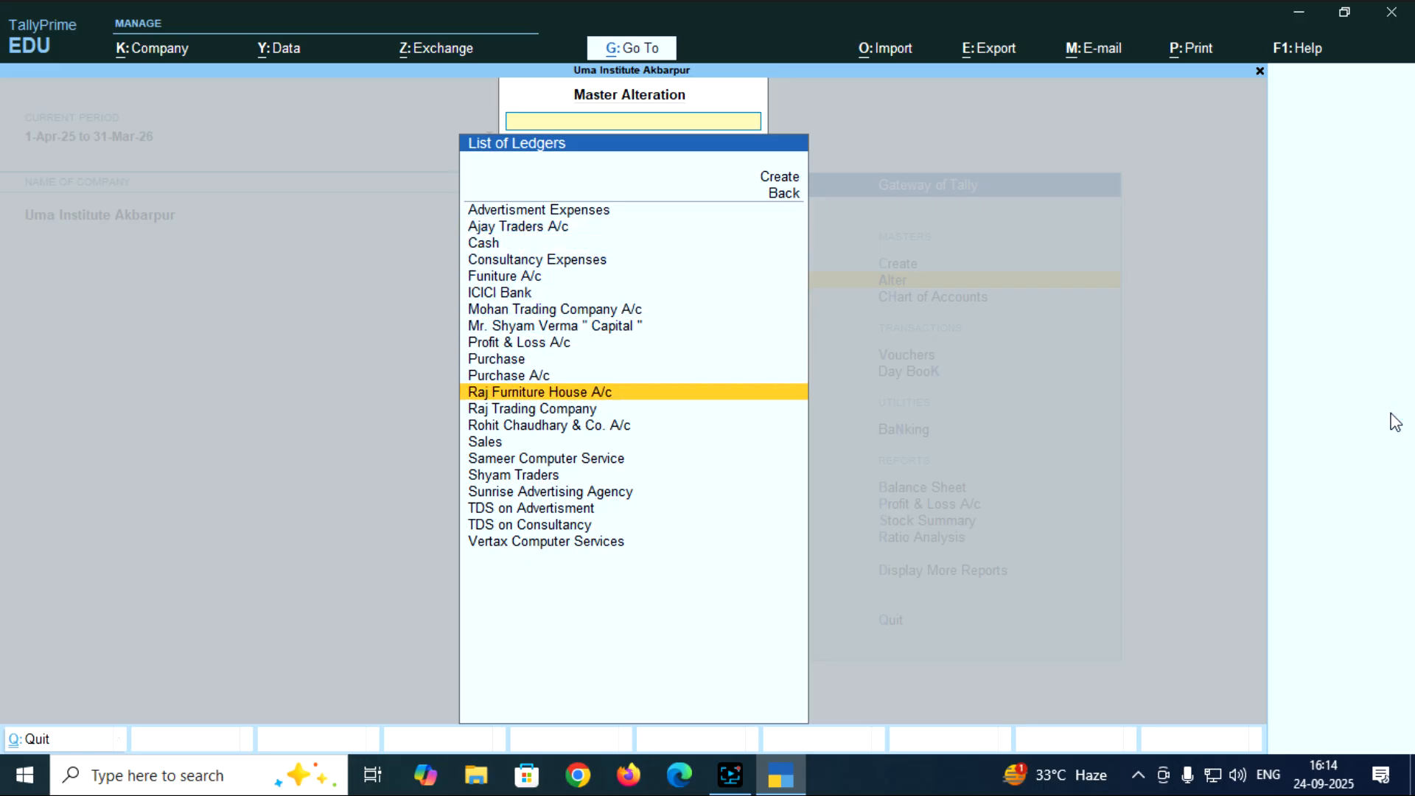
key("Return")
Keep the ledger TDS deductable with deductee type Individual/HUF - Resident, and set Deduct TDS in Same Voucher to No.
key("Return")
key("Return")
key("Return")
key("Return")
key("Return")
key("Return")
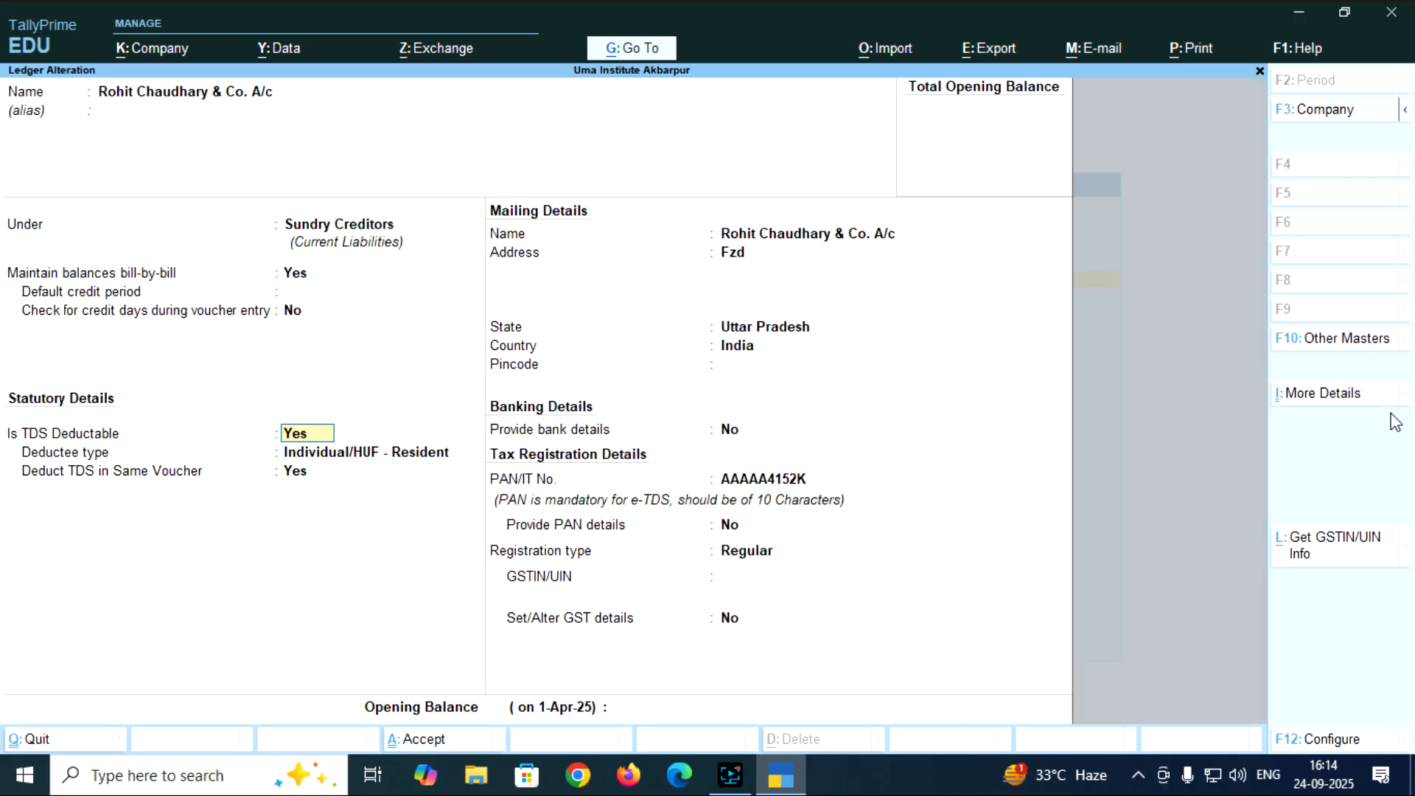
key("Return")
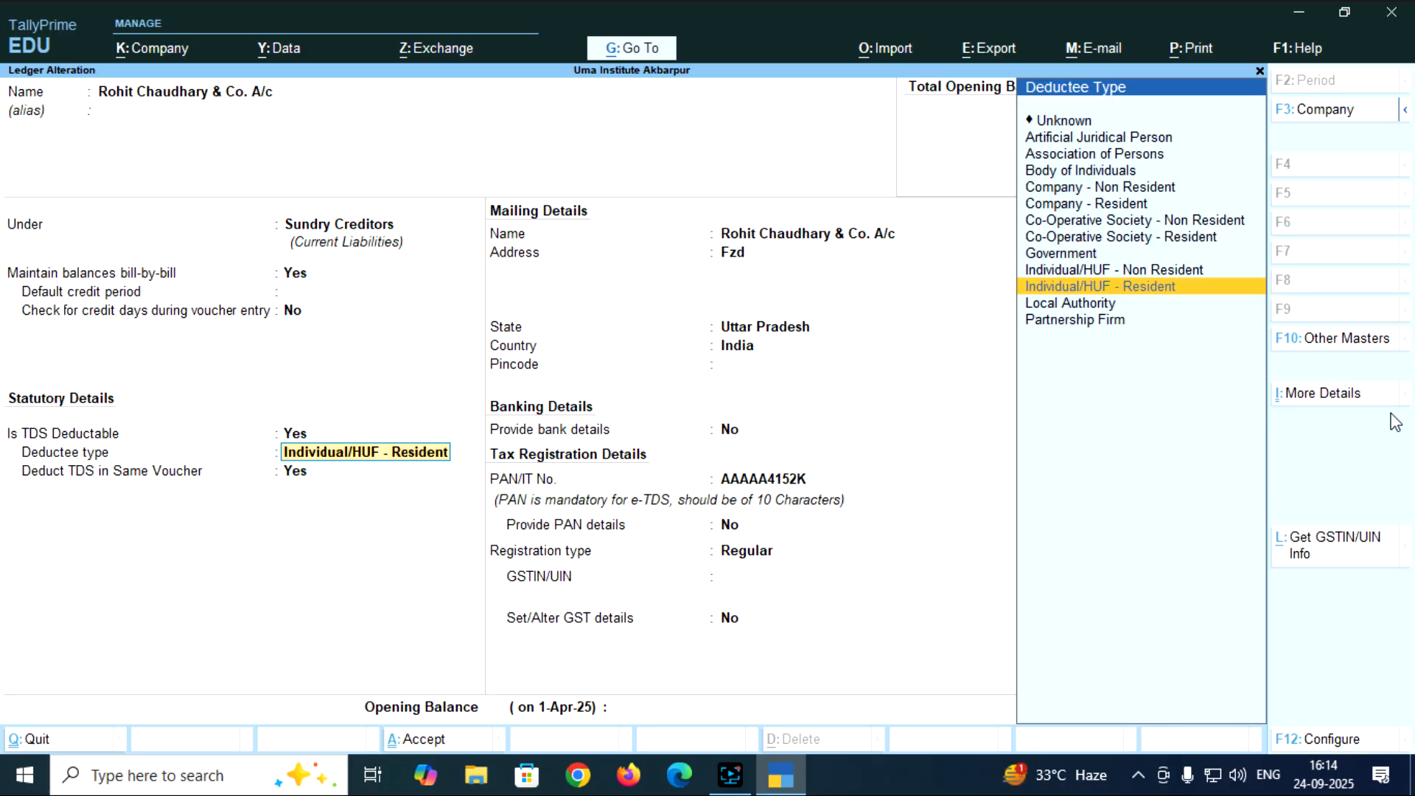
key("Return")
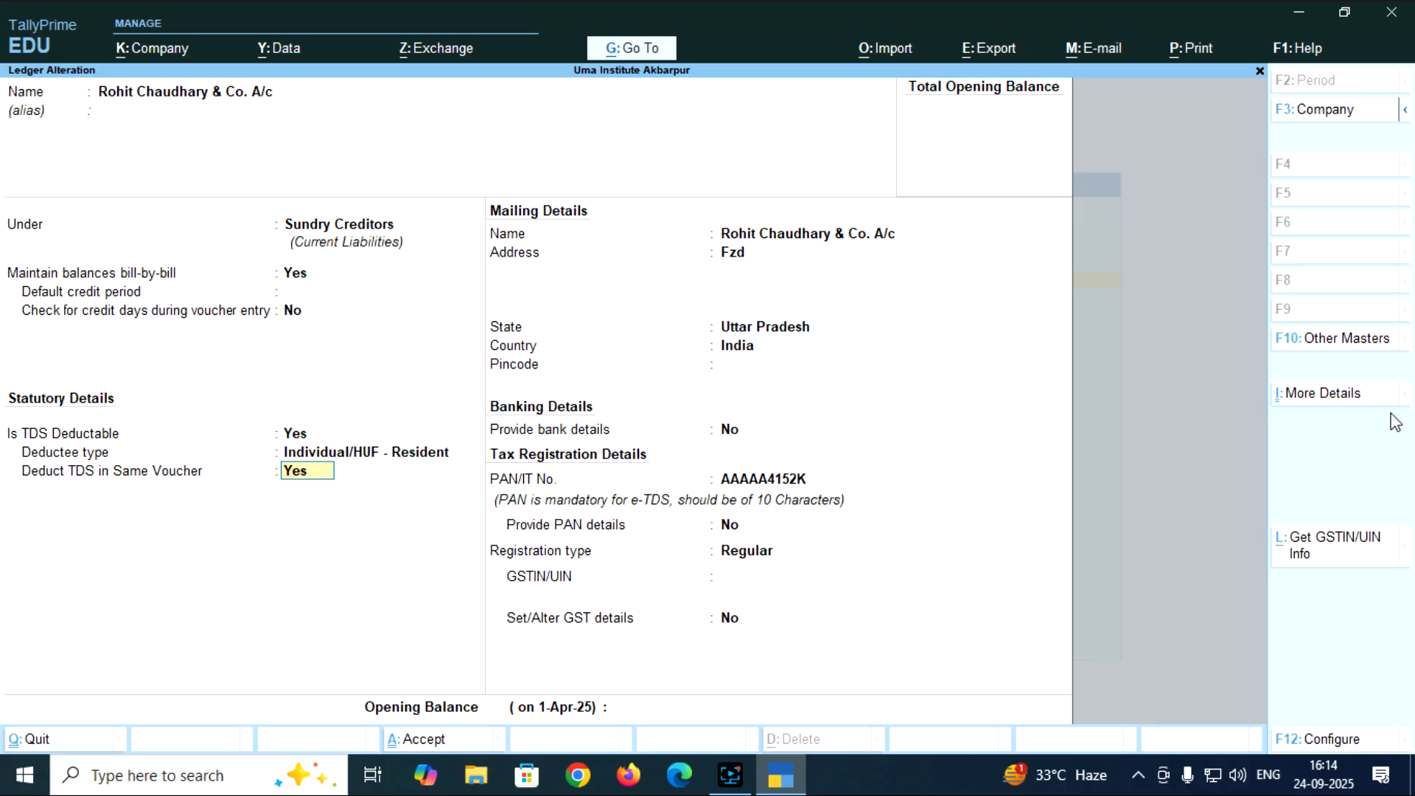
type("n")
key("Return")
Keep the ledger's mailing, banking and tax registration details, leave the opening balance blank, and save it.
key("Return")
key("Return")
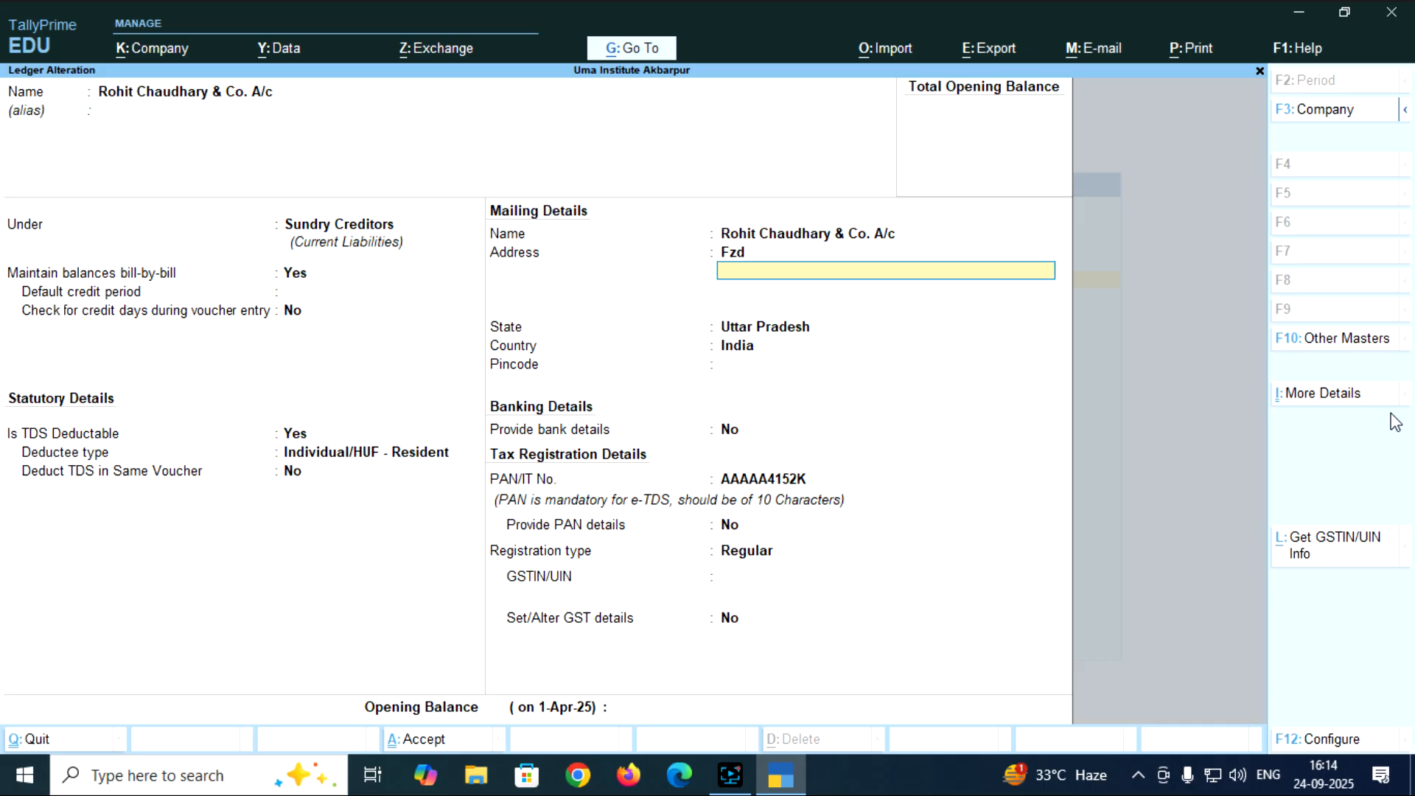
key("Return")
key("Return")
key("Return")
key("Return")
key("Return")
key("Return")
key("Return")
key("Return")
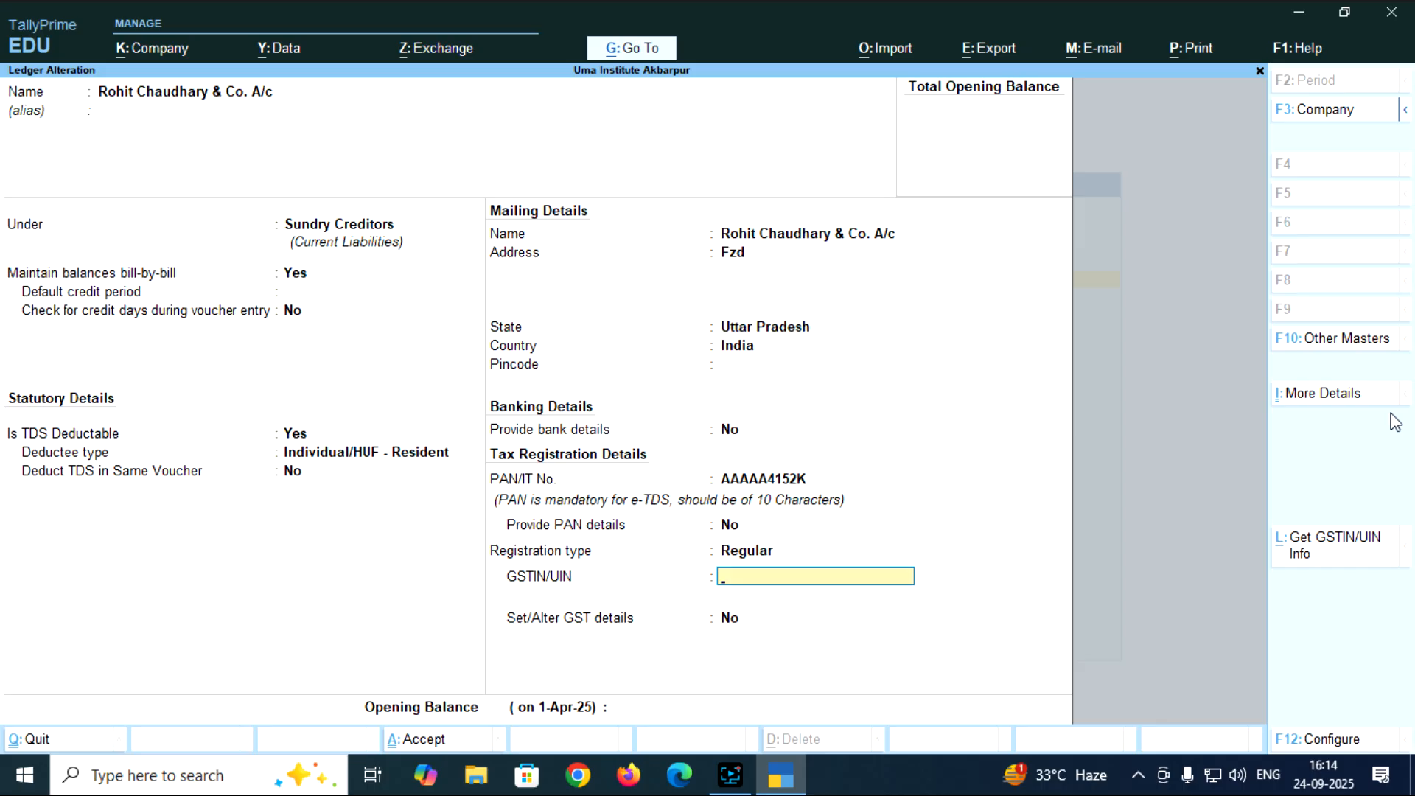
key("Return")
key("Return")
key("Return")
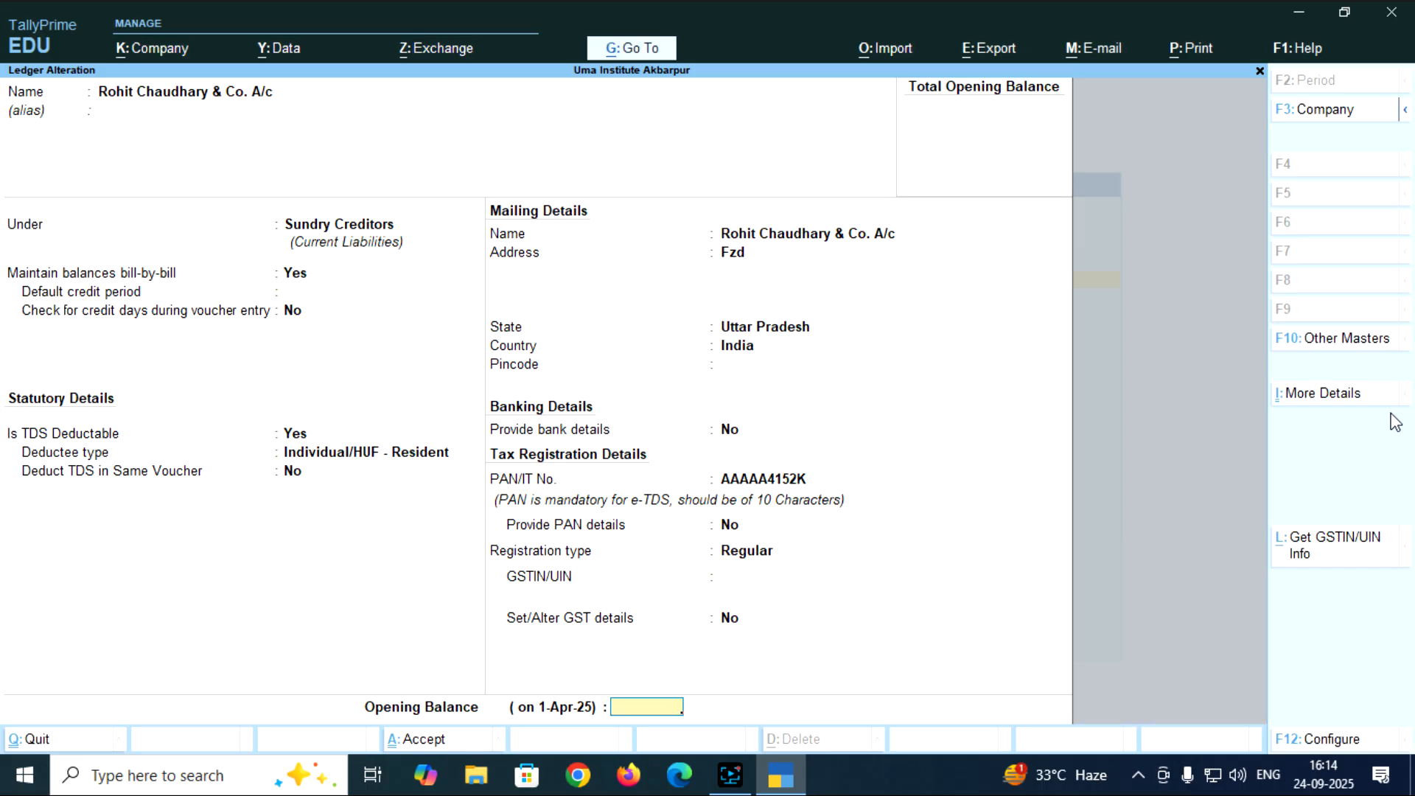
key("Return")
key("Return")
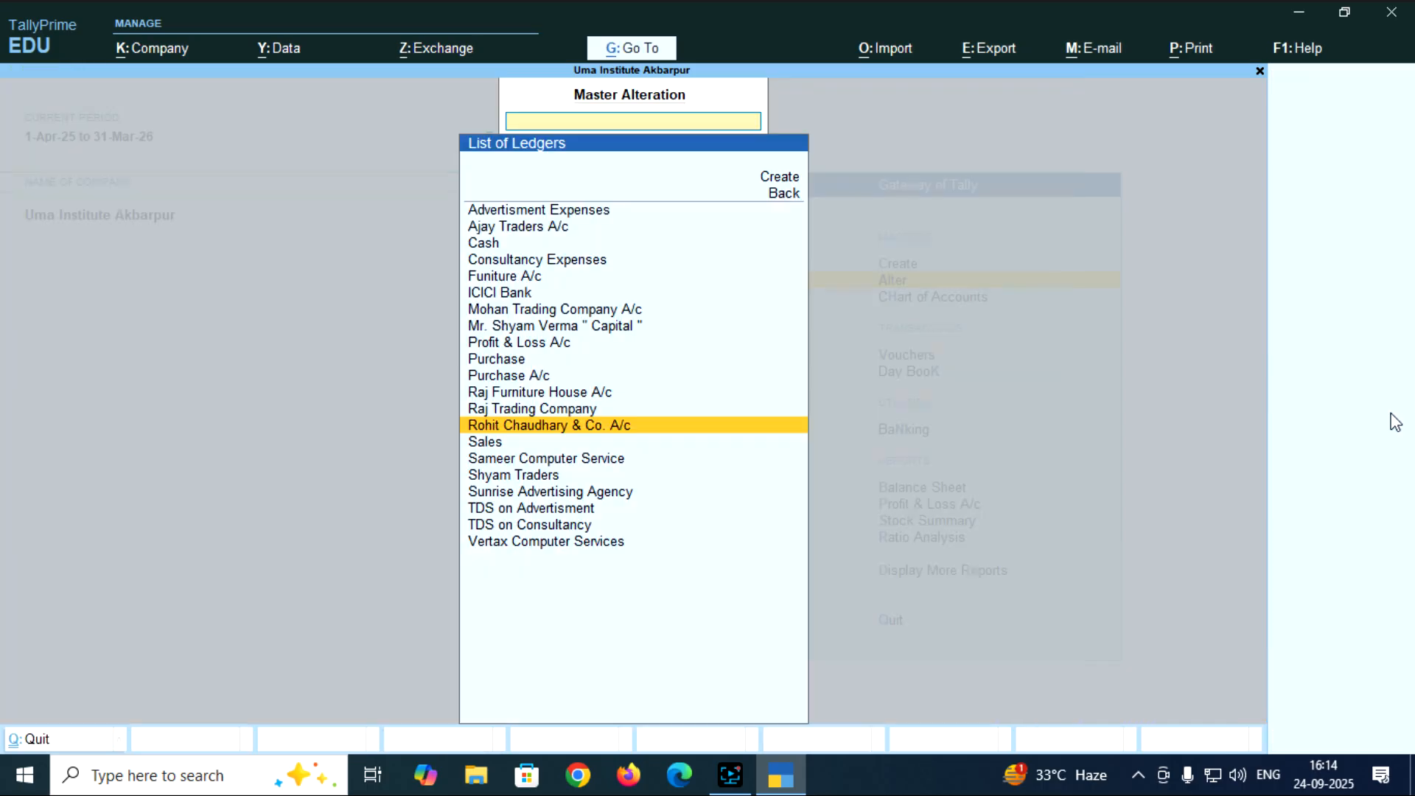
Return to voucher entry and reopen the saved consultancy journal No. 4.
key("Escape")
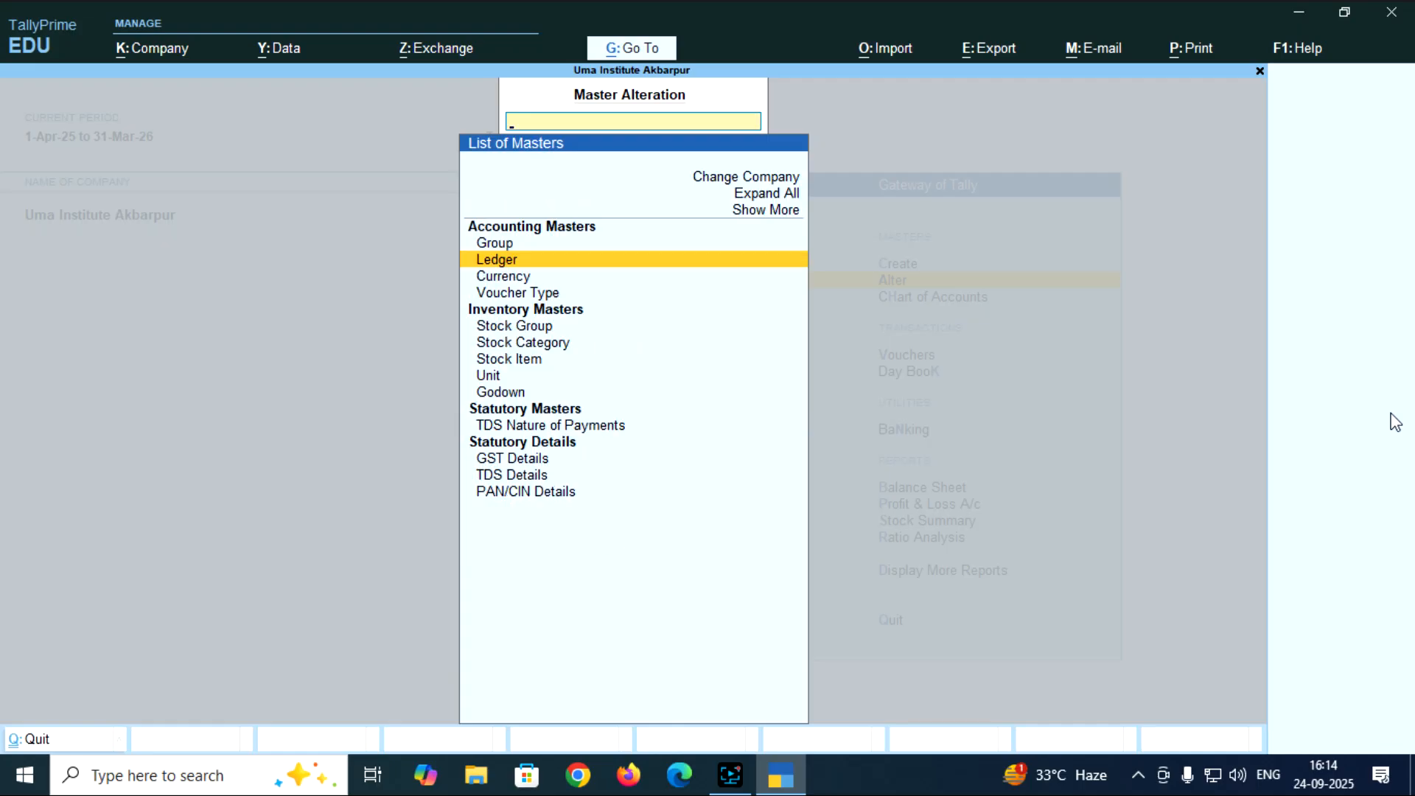
key("Escape")
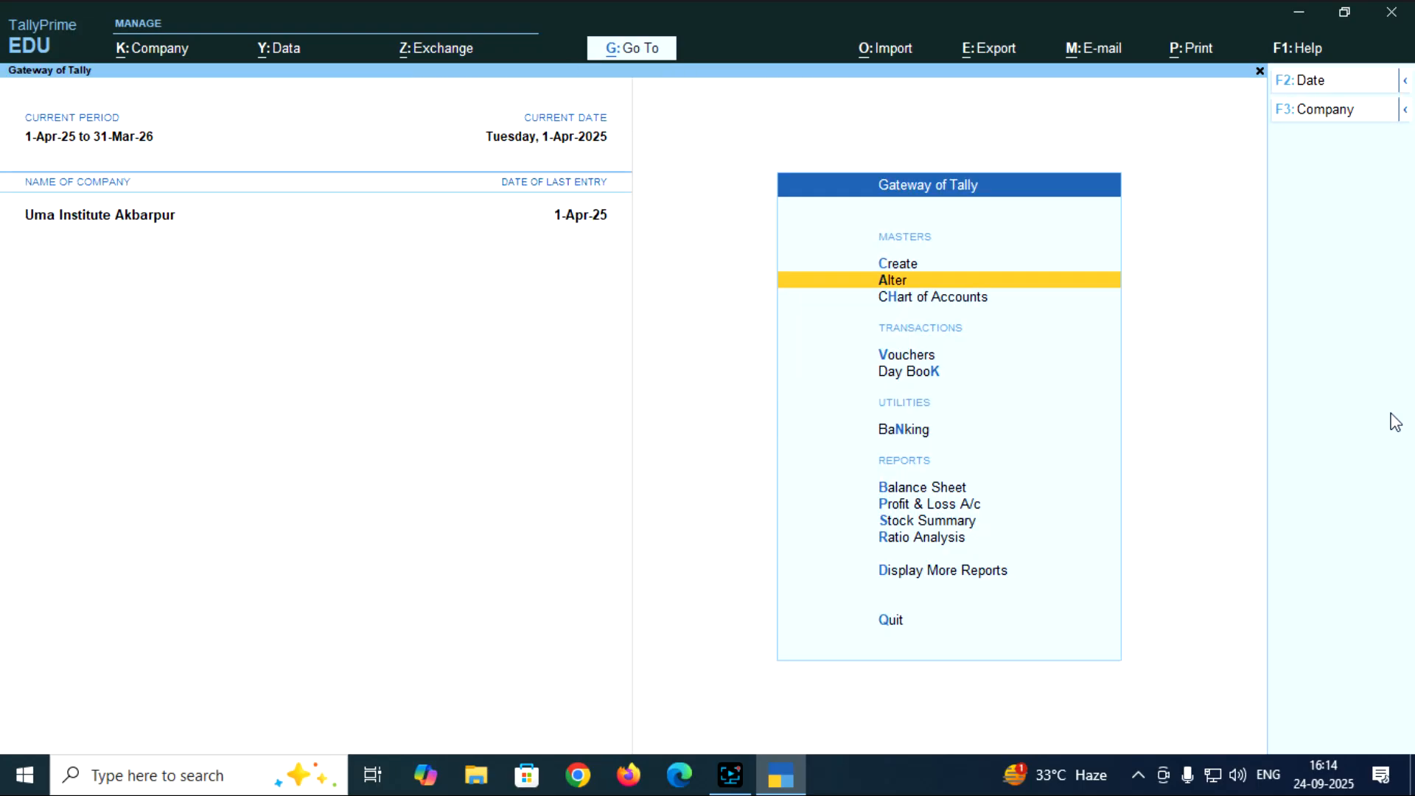
key("Down")
key("Down")
key("Return")
key("Page_Up")
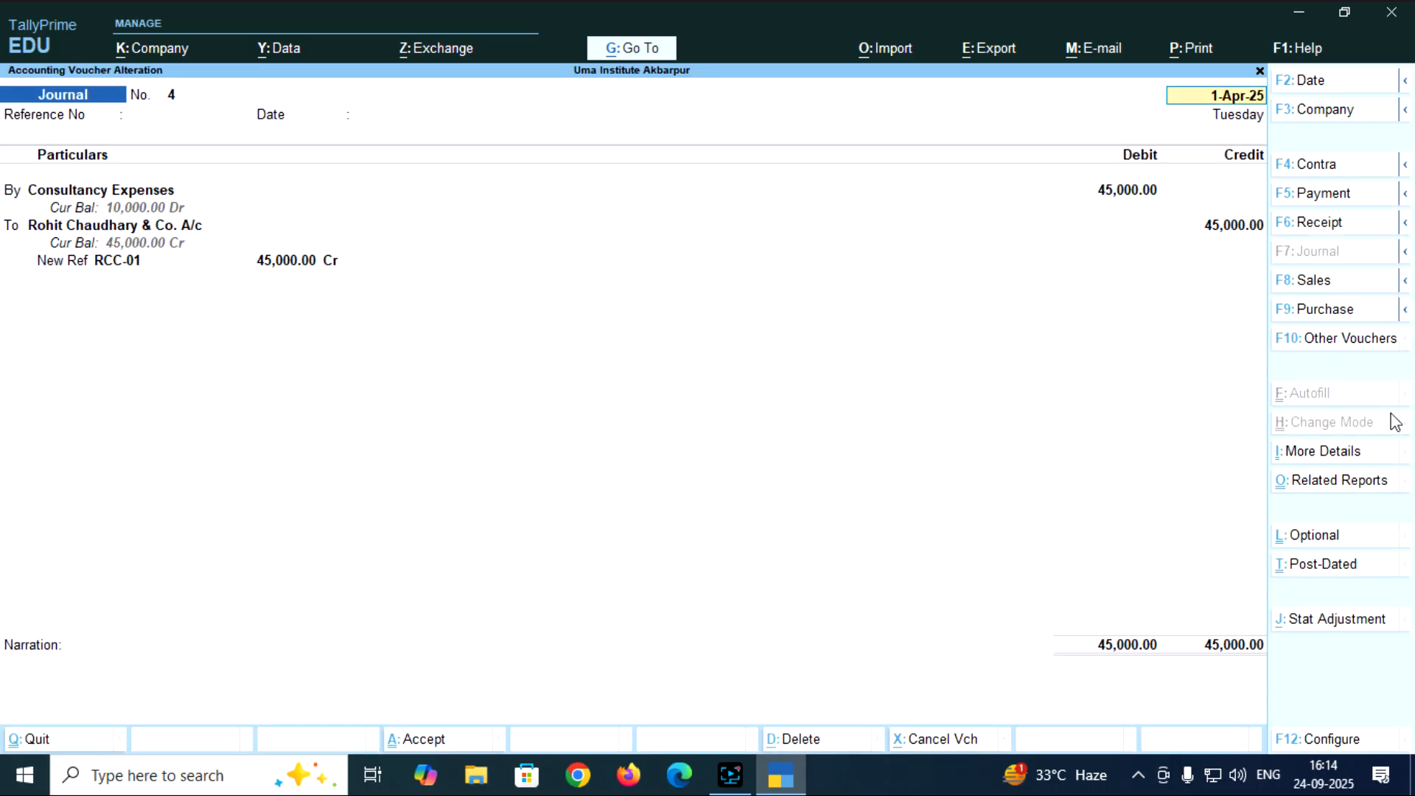
Keep the journal's 45,000 debit and credit entries with new reference RCC-01, and save the journal again.
key("Return")
key("Return")
key("Return")
key("Return")
key("Return")
key("Return")
key("Return")
key("Return")
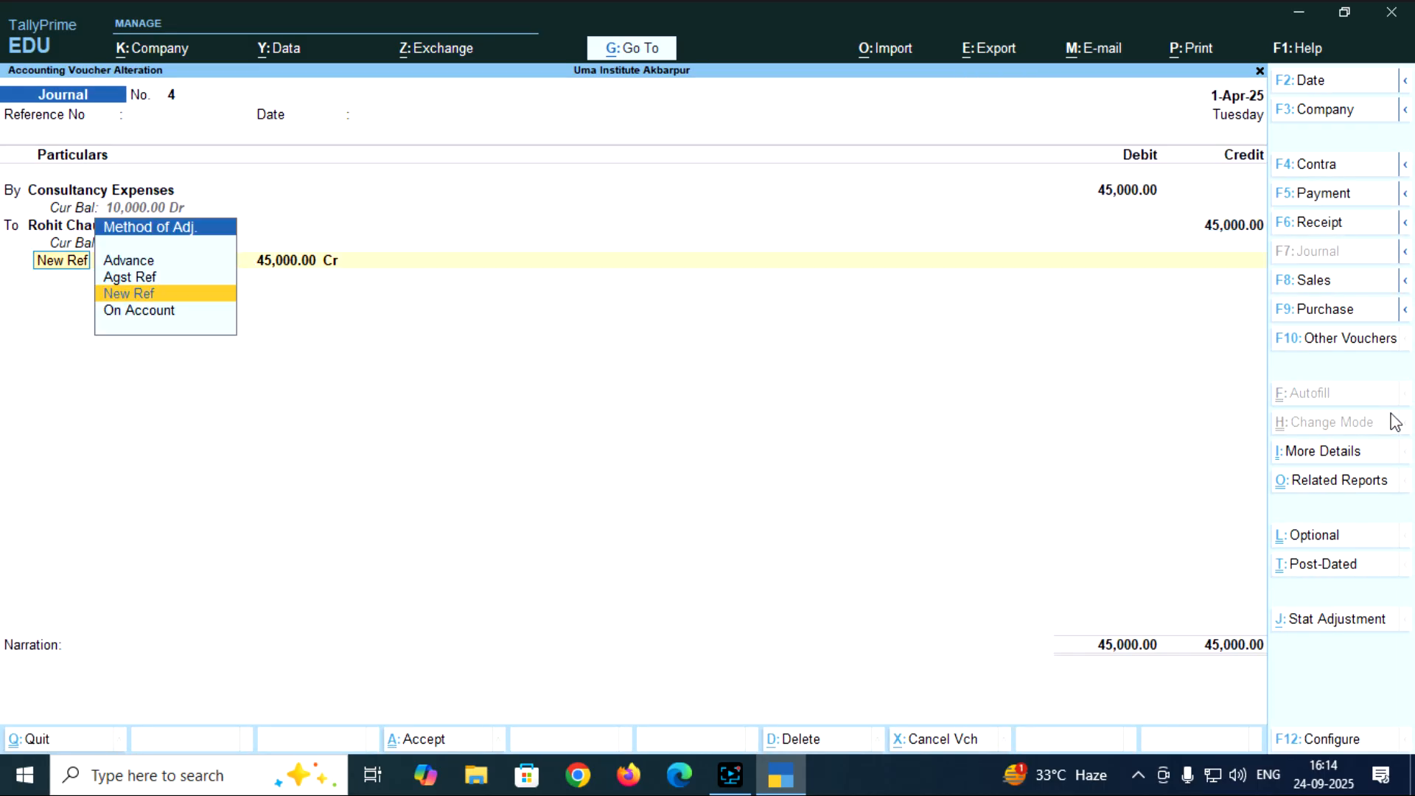
key("Return")
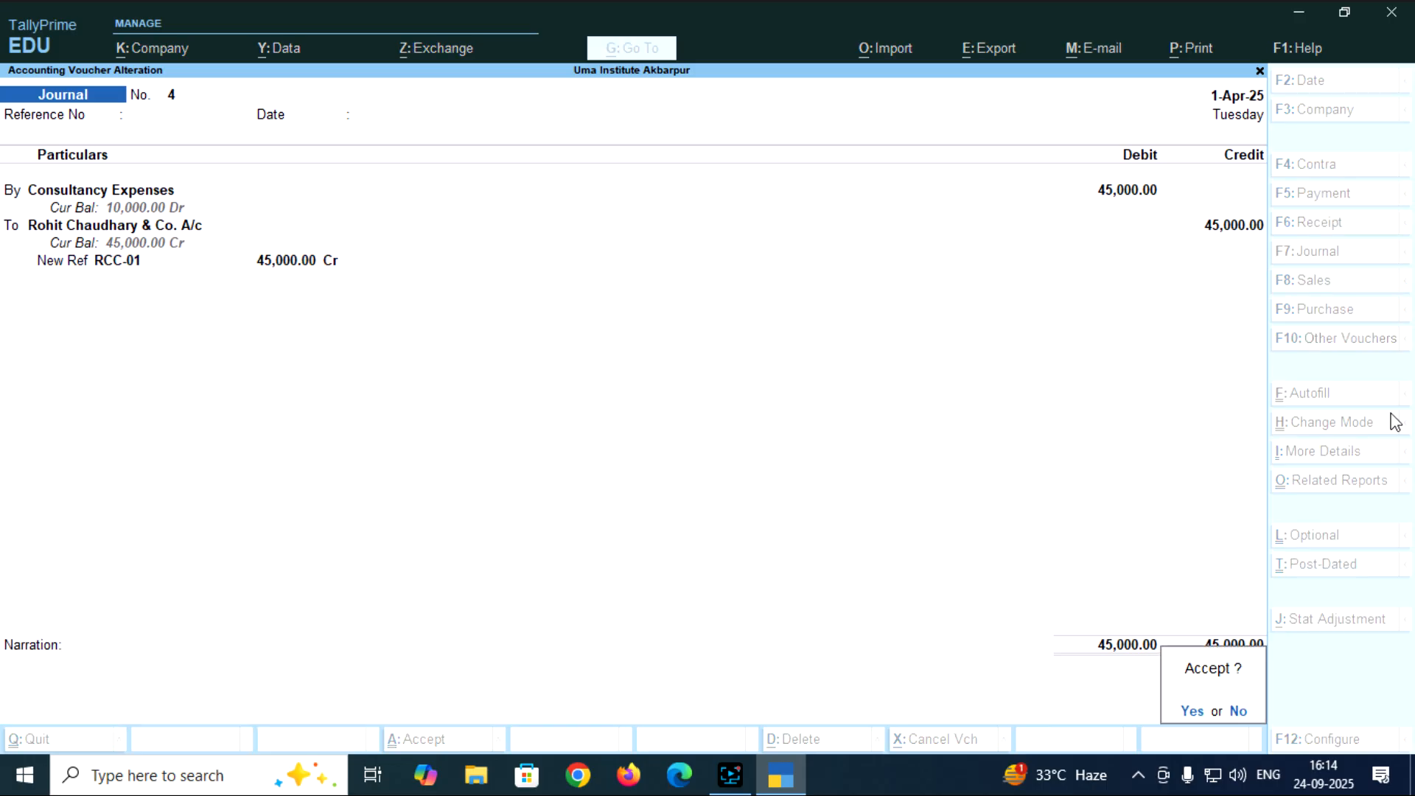
key("Return")
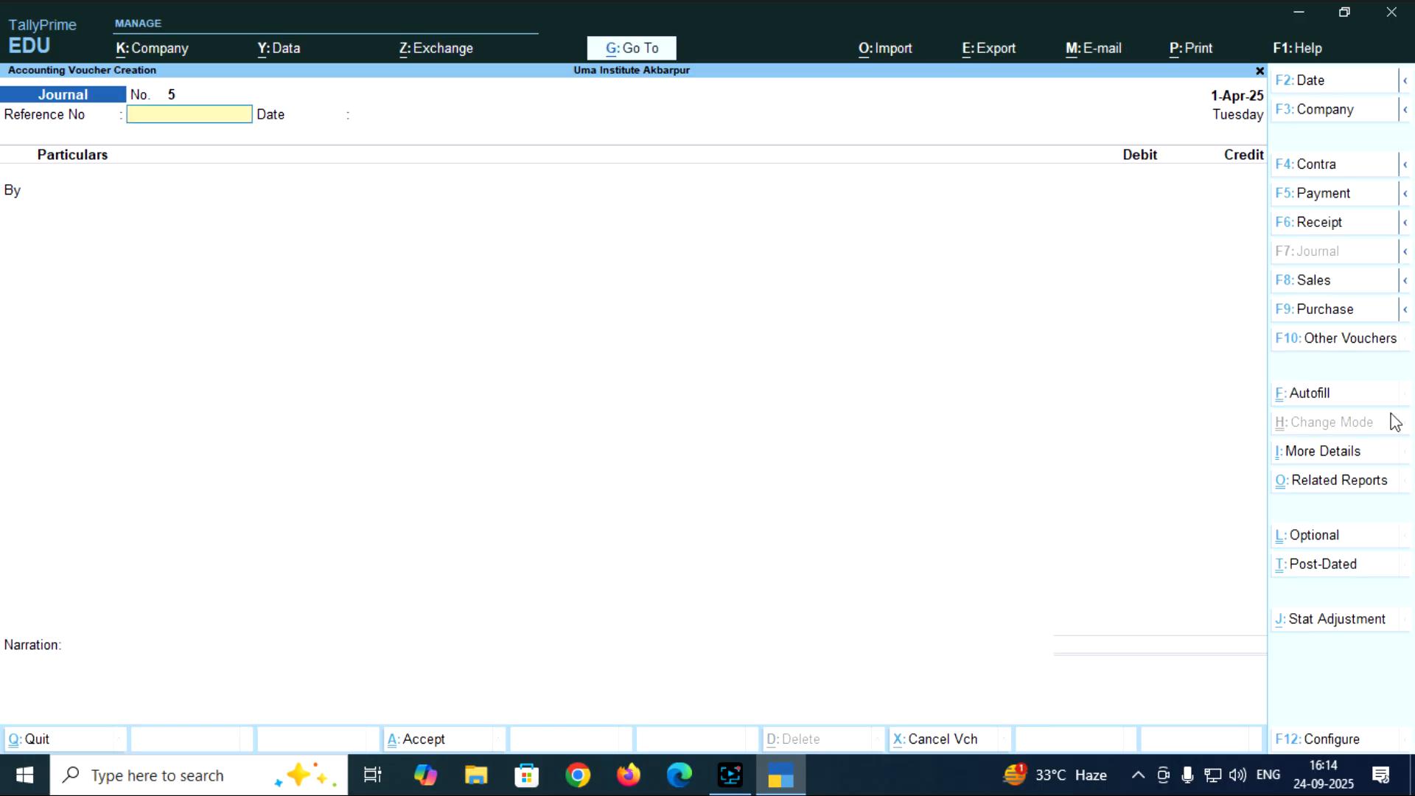
key("ctrl+f")
key("Return")
key("Return")
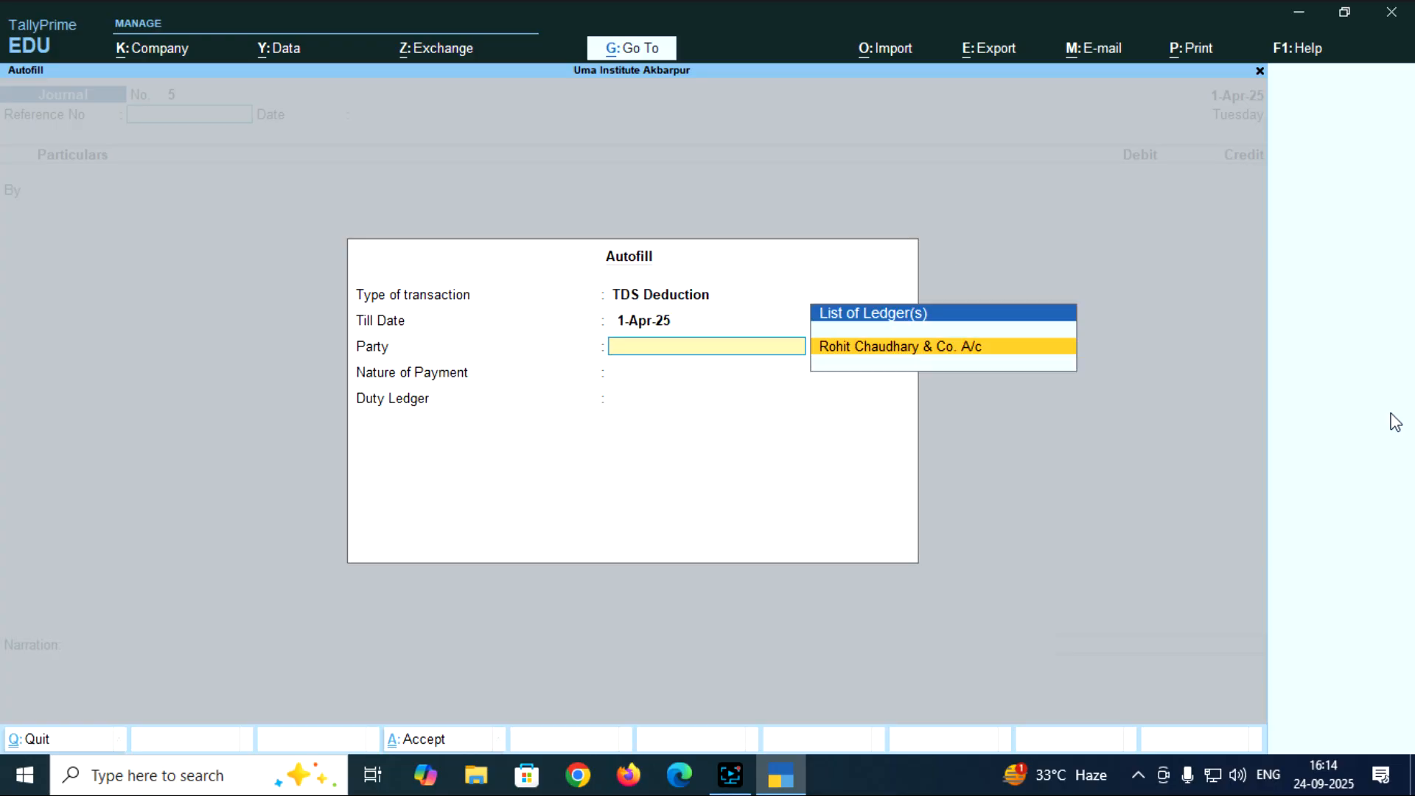
key("Return")
key("Return")
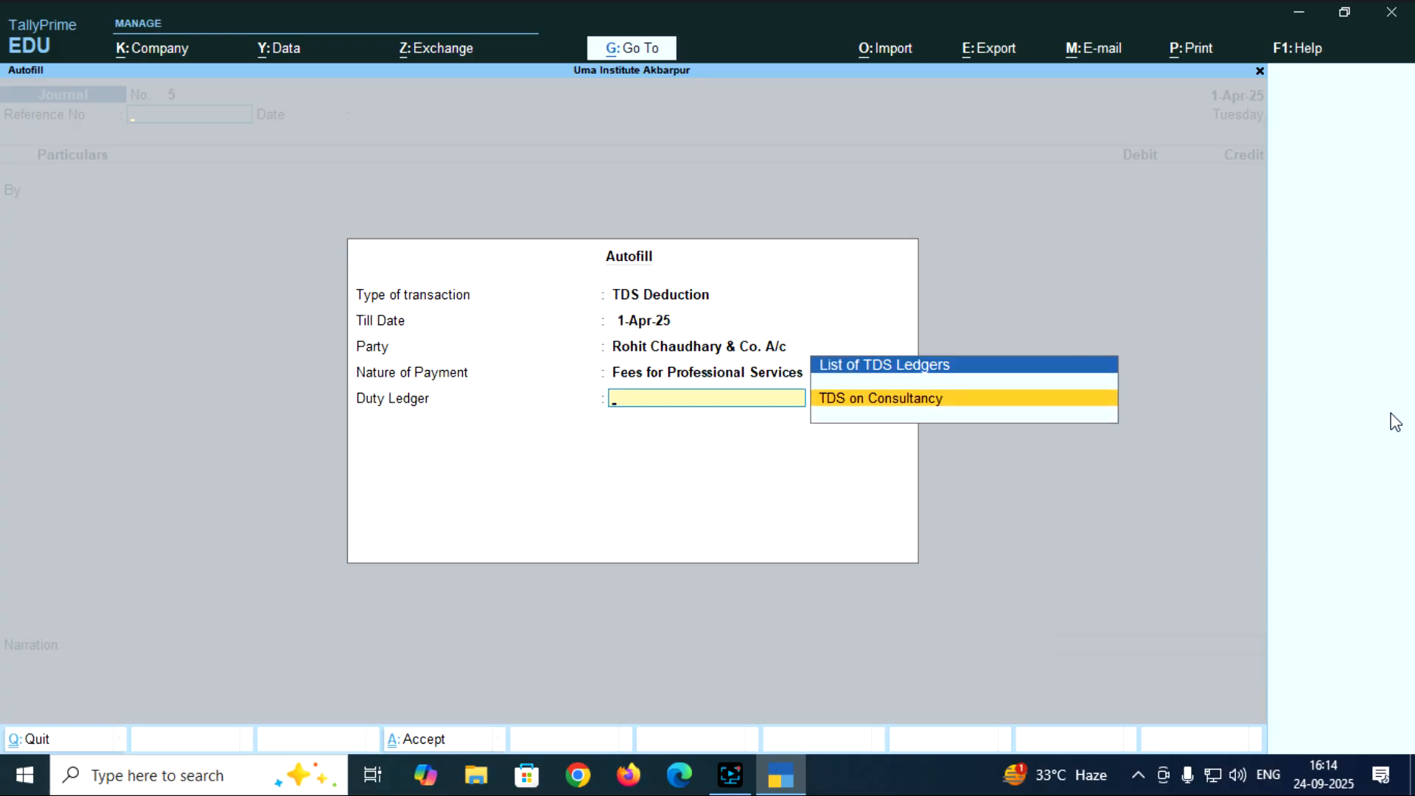
key("Return")
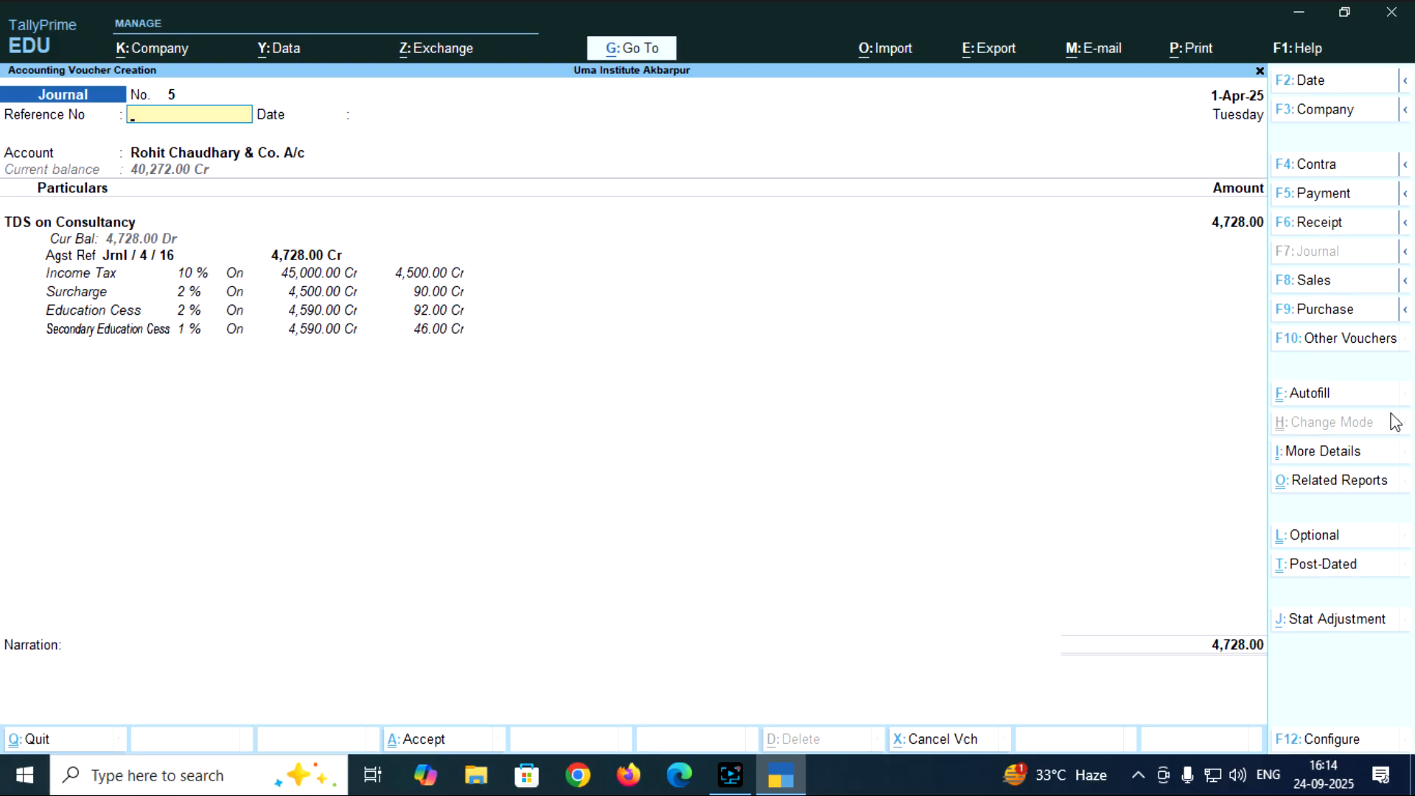
key("Escape")
key("y")
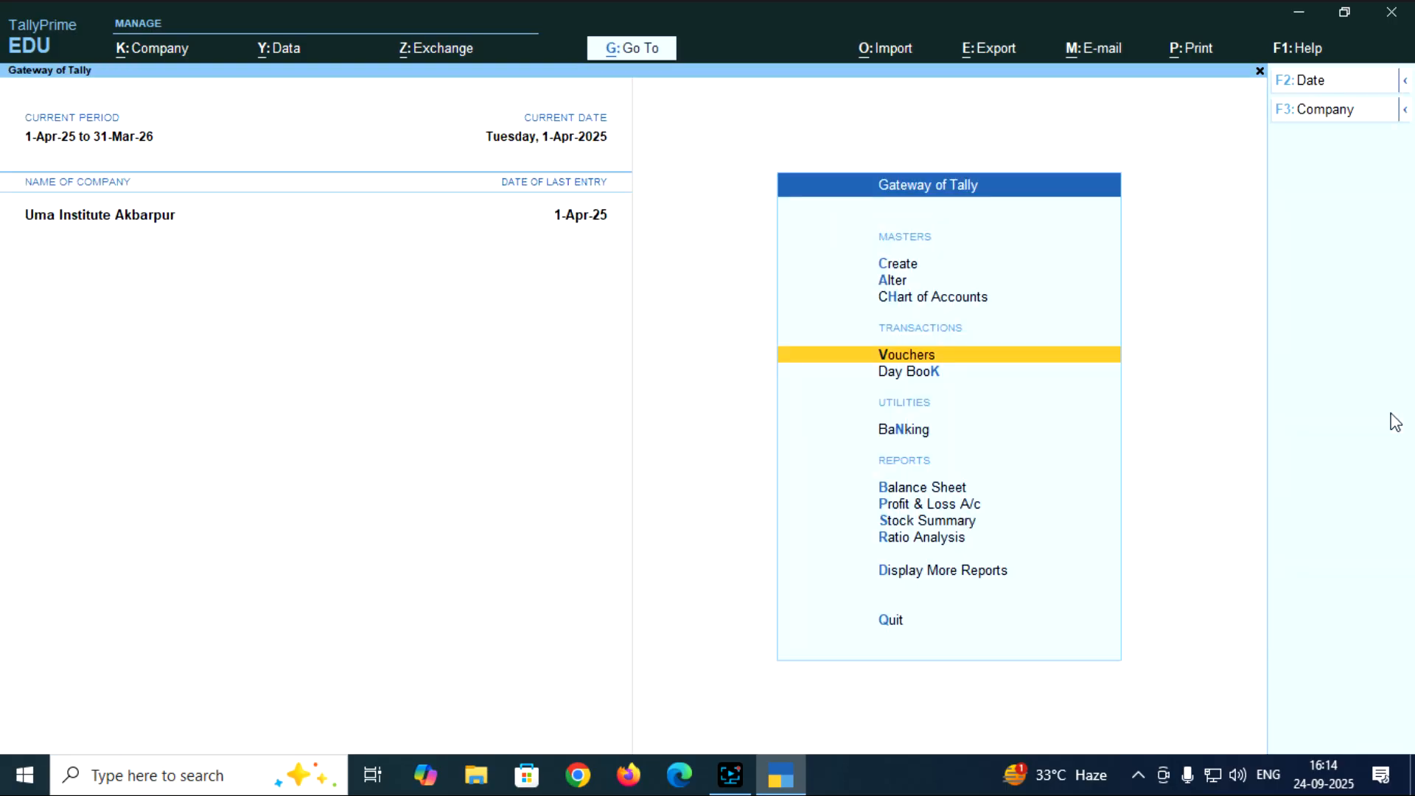
Open the TDS nature of payment Fees for Professional Services for alteration and review its section, rates and exemption limit.
key("Up")
key("Up")
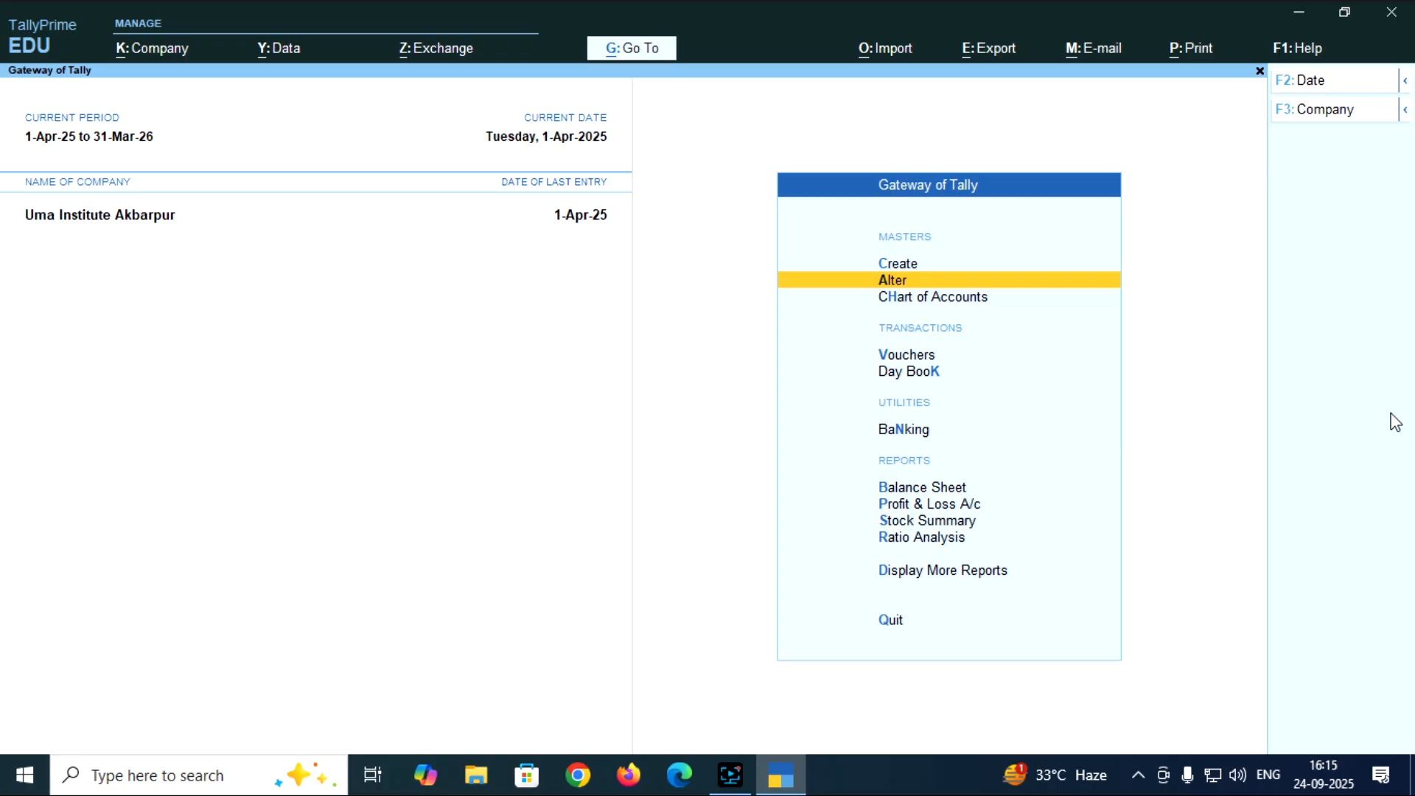
key("Return")
key("Down")
key("Down")
key("Down")
key("Down")
key("Down")
key("Down")
key("Down")
key("Down")
key("Down")
key("Down")
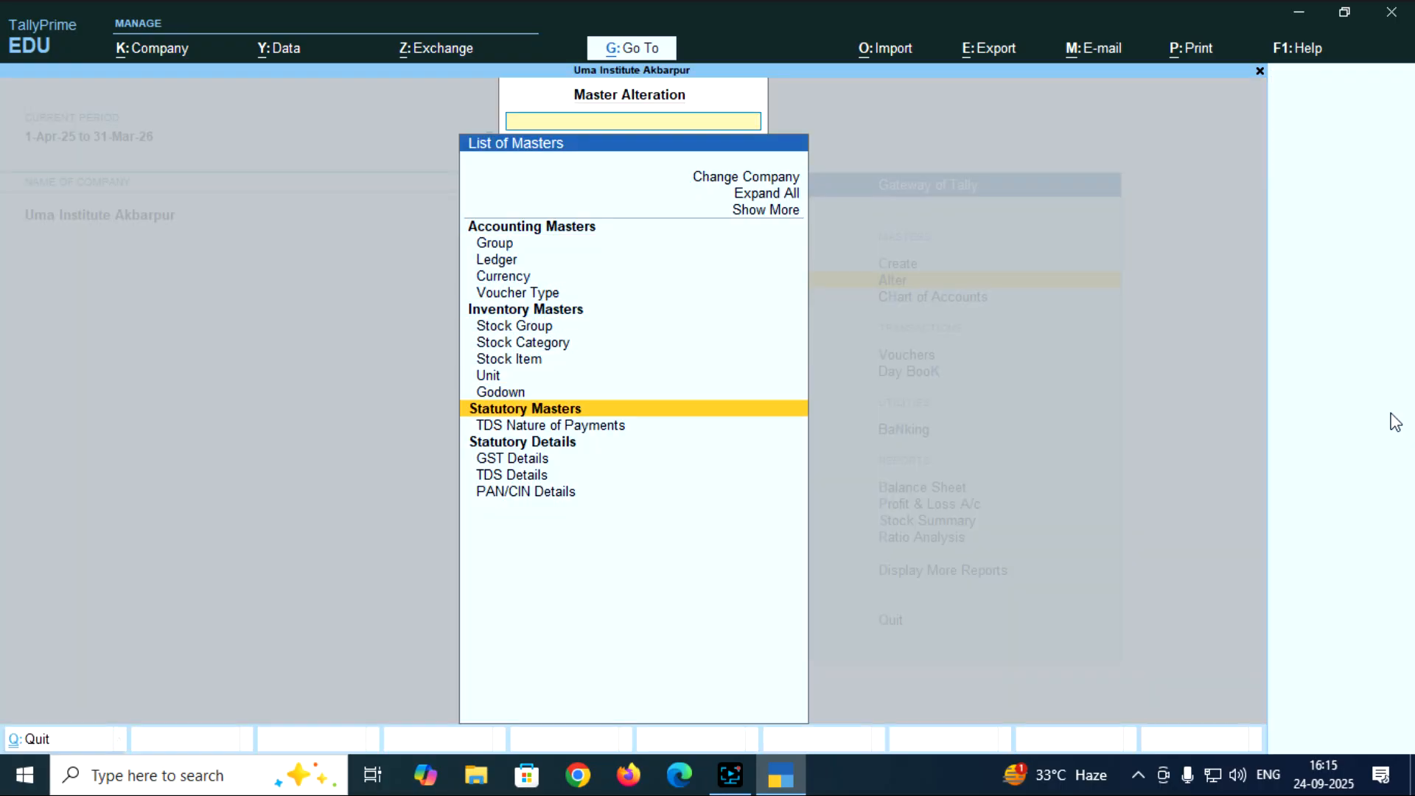
key("Down")
key("Return")
key("Return")
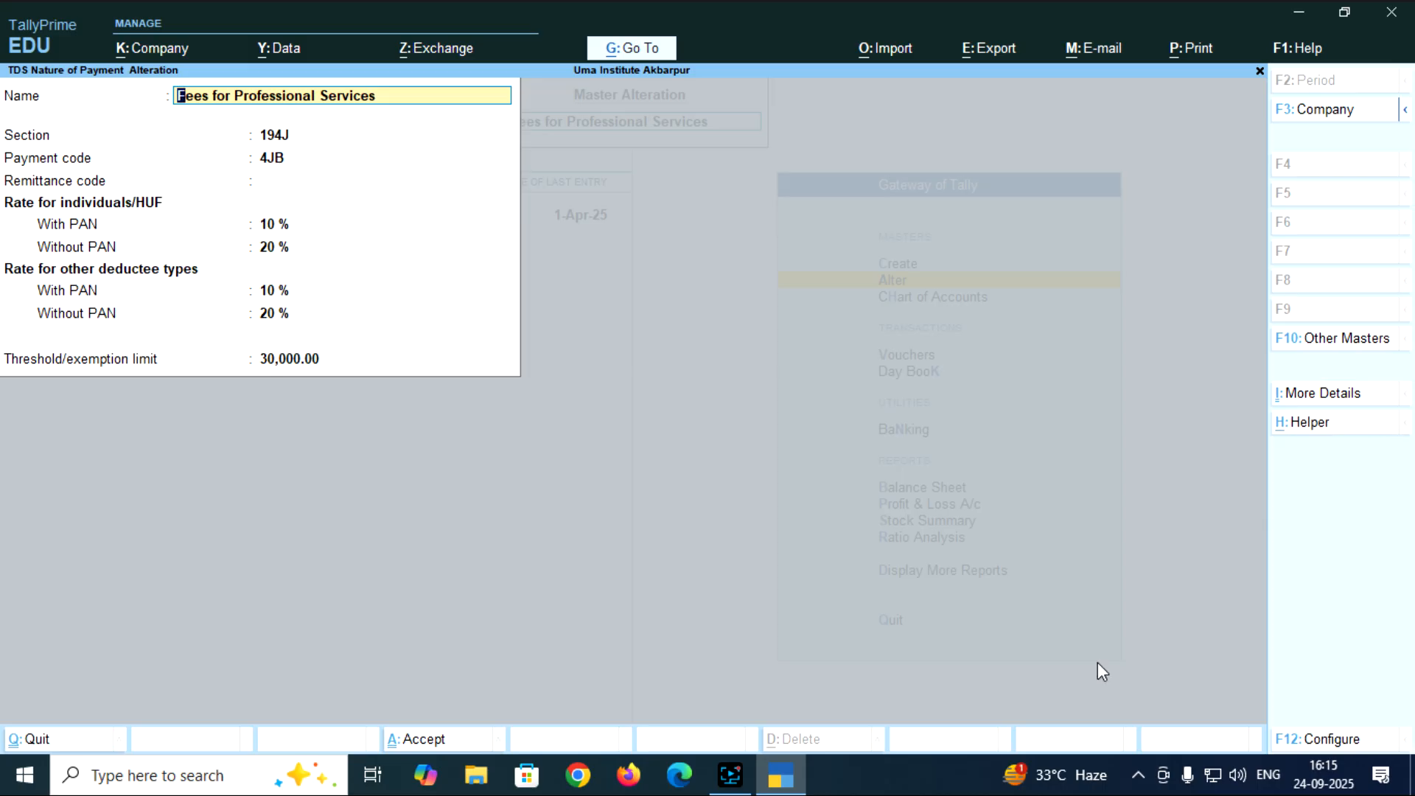
left_click(730, 774)
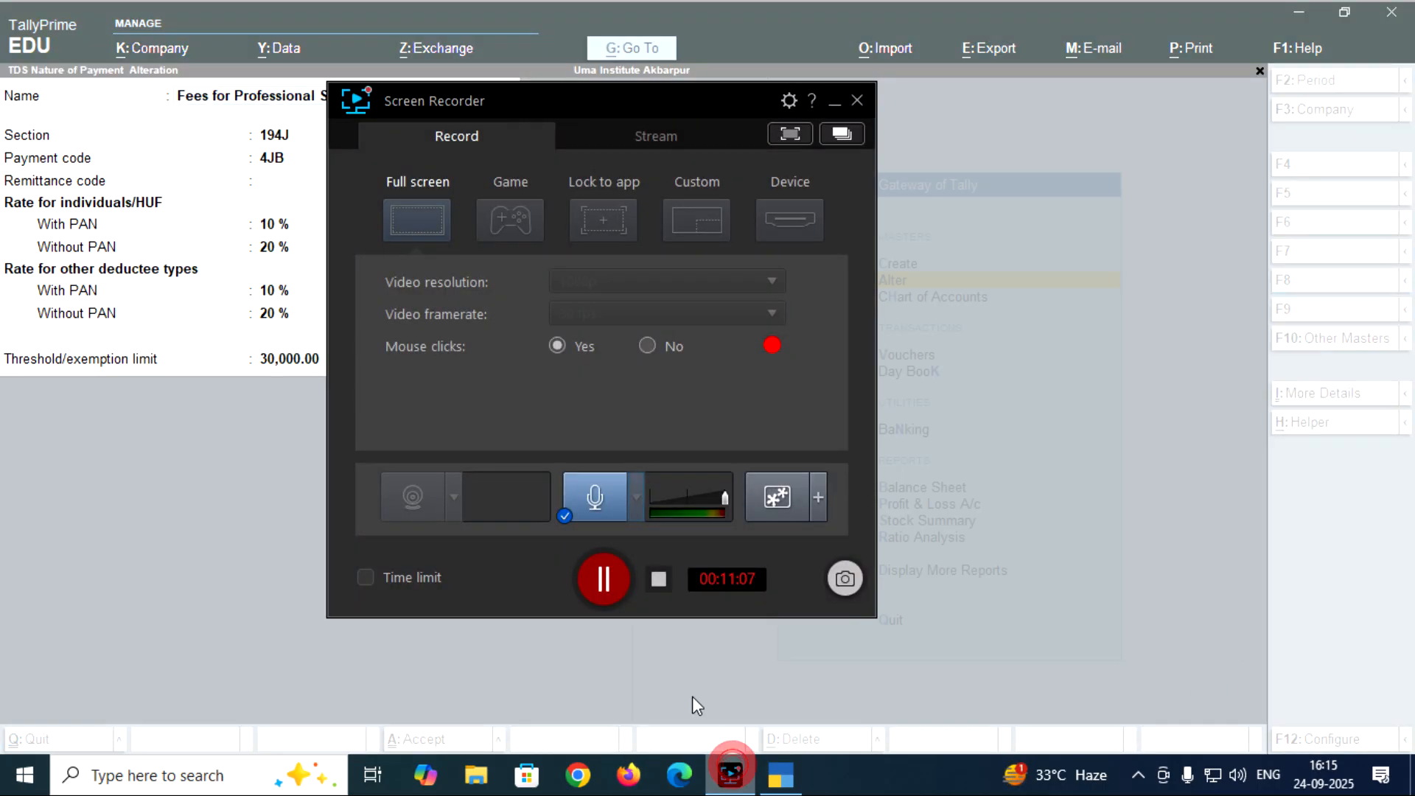
left_click(596, 578)
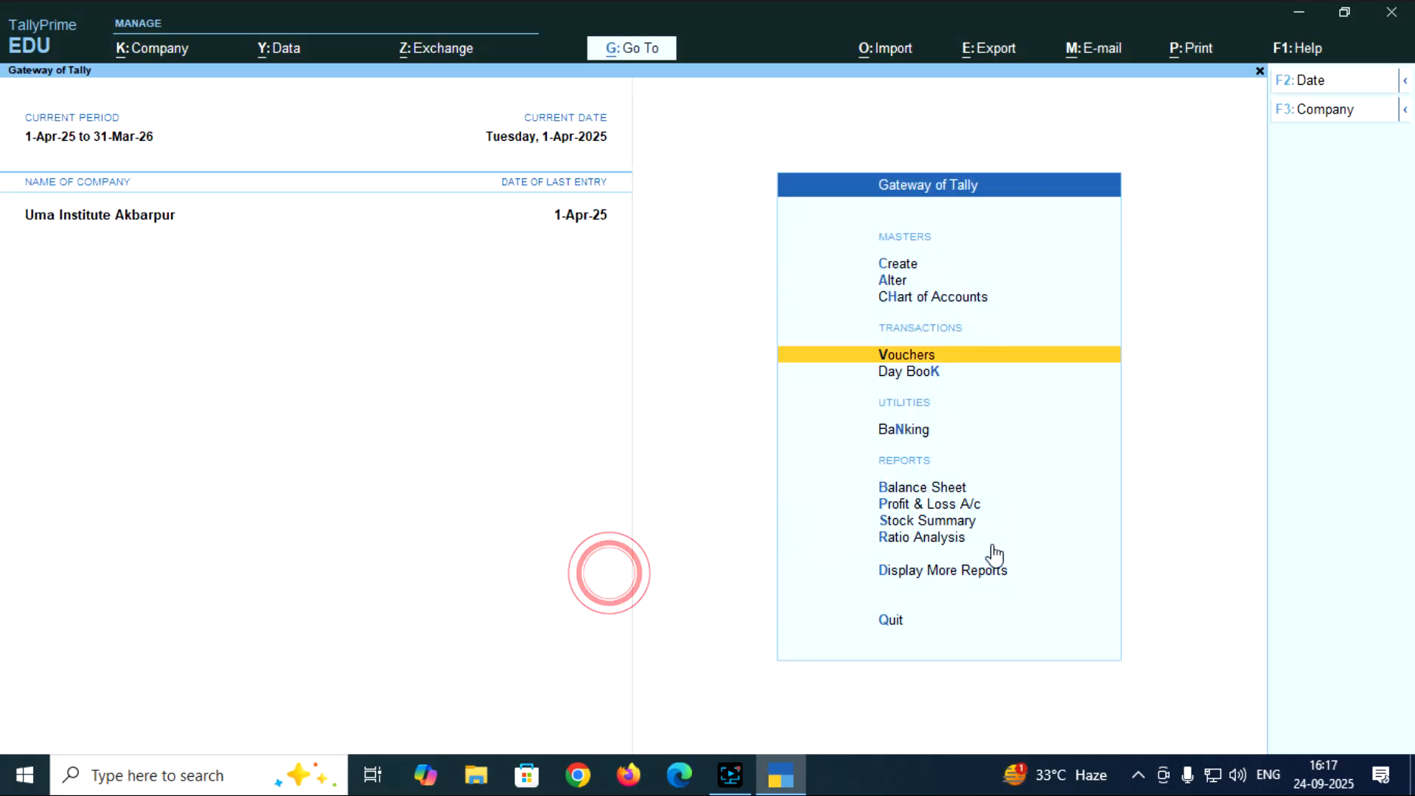
left_click(1126, 545)
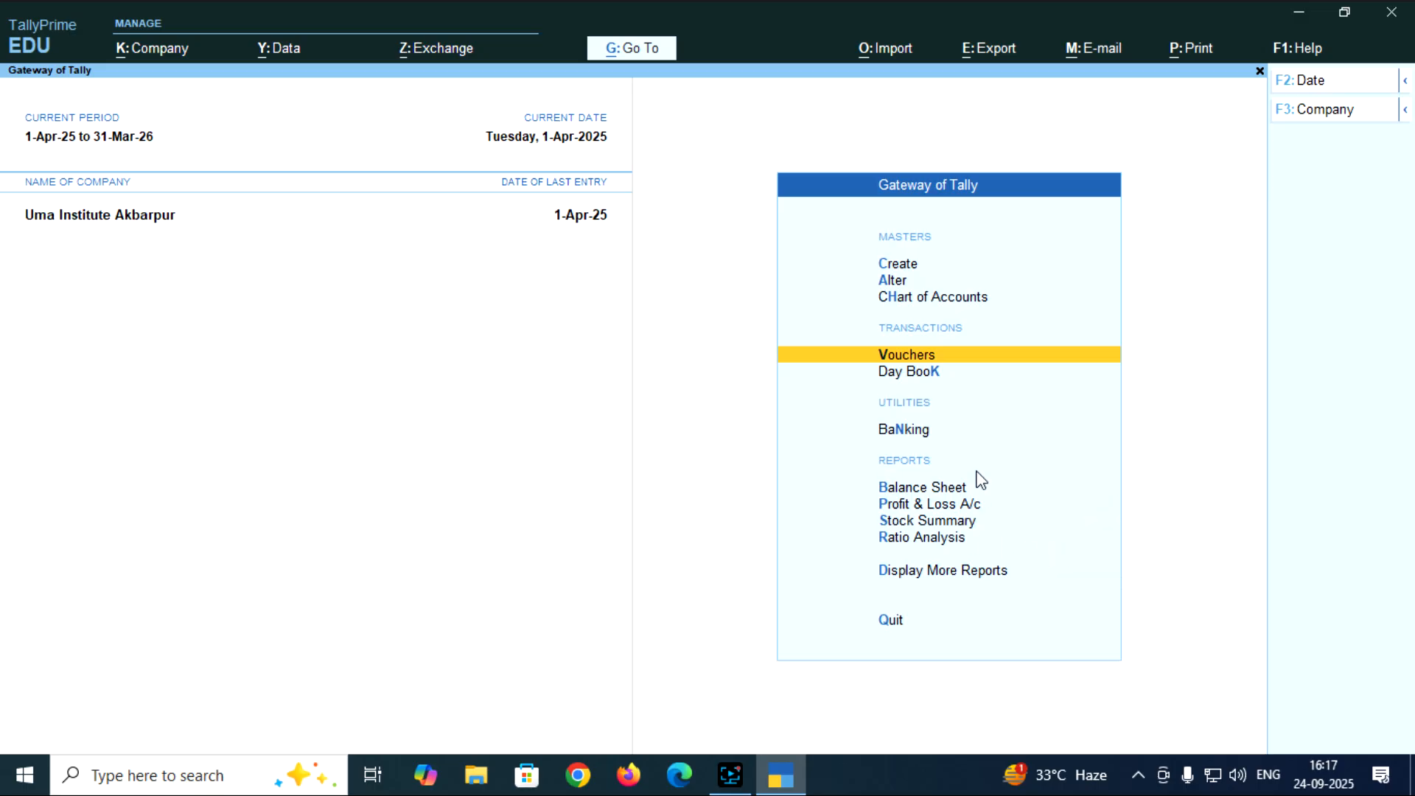
View the saved consultancy journal No. 4 in voucher entry and return to the Gateway of Tally.
key("v")
key("Page_Up")
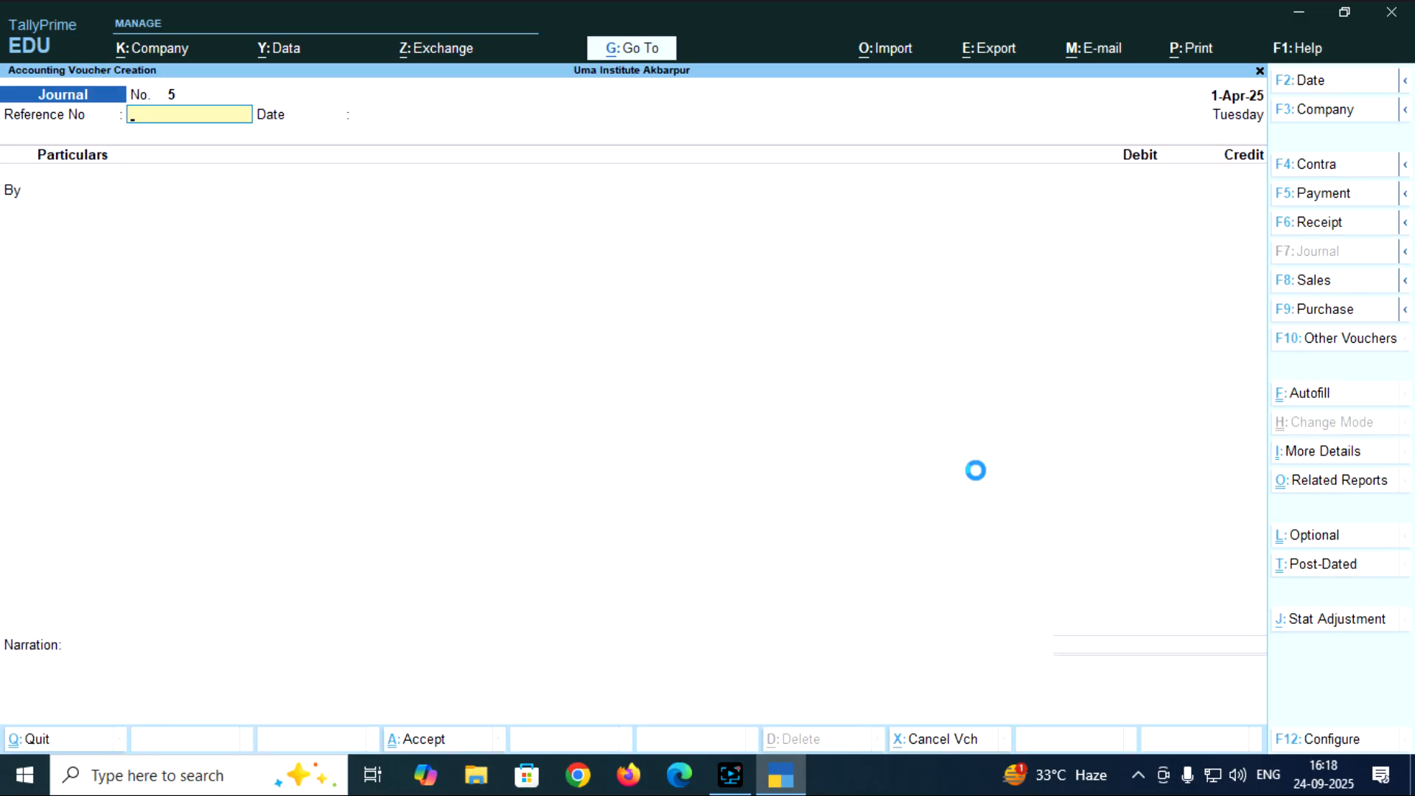
key("Escape")
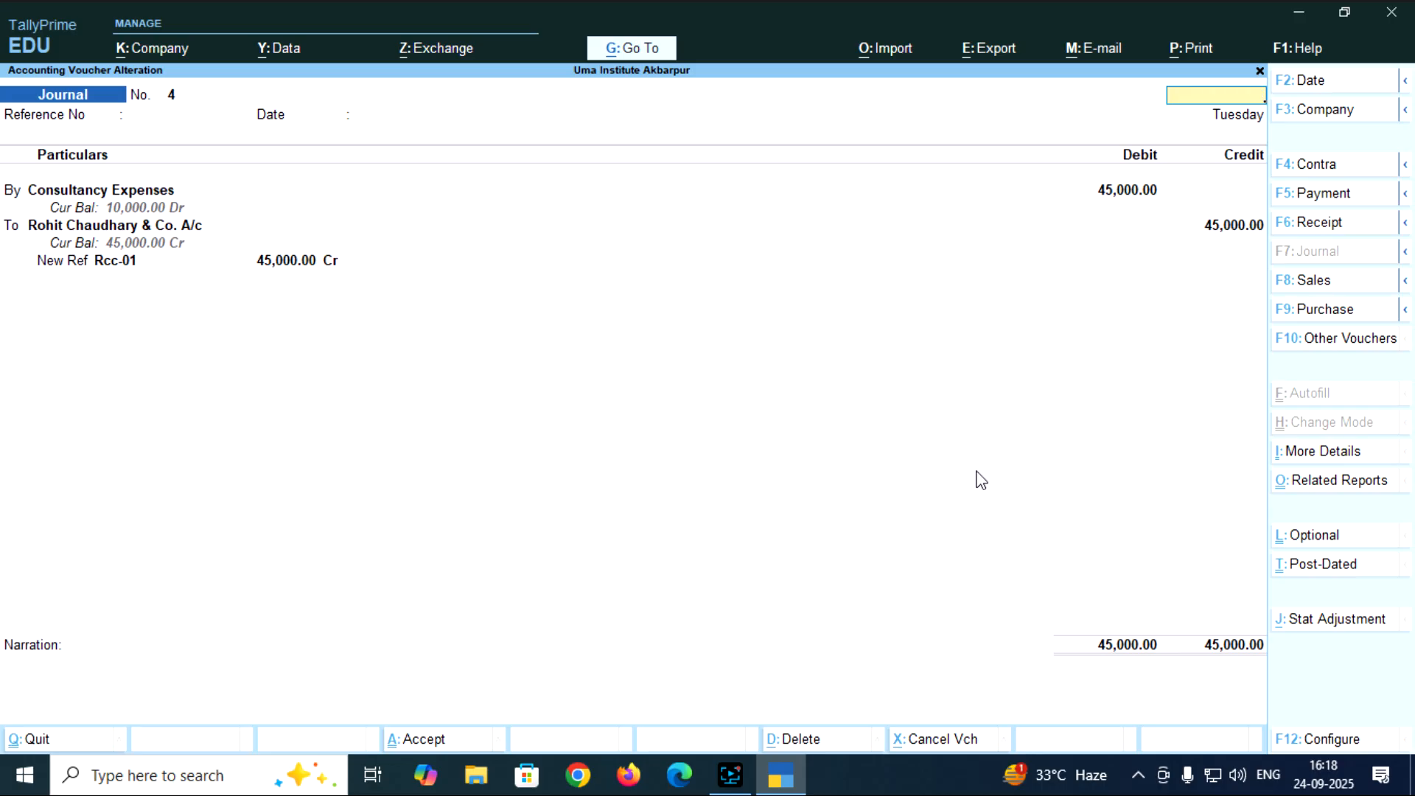
key("y")
key("Escape")
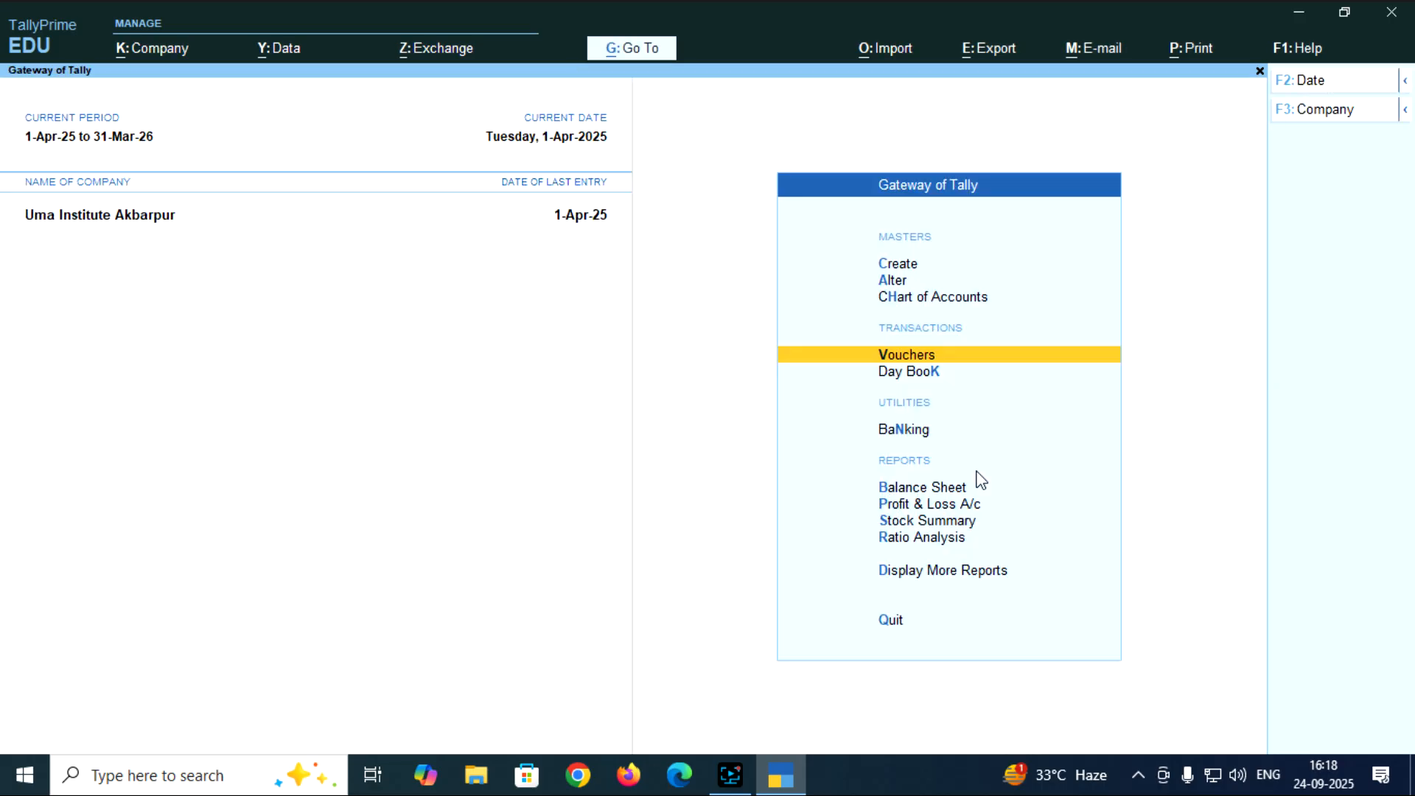
key("Up")
key("Up")
key("Up")
key("Down")
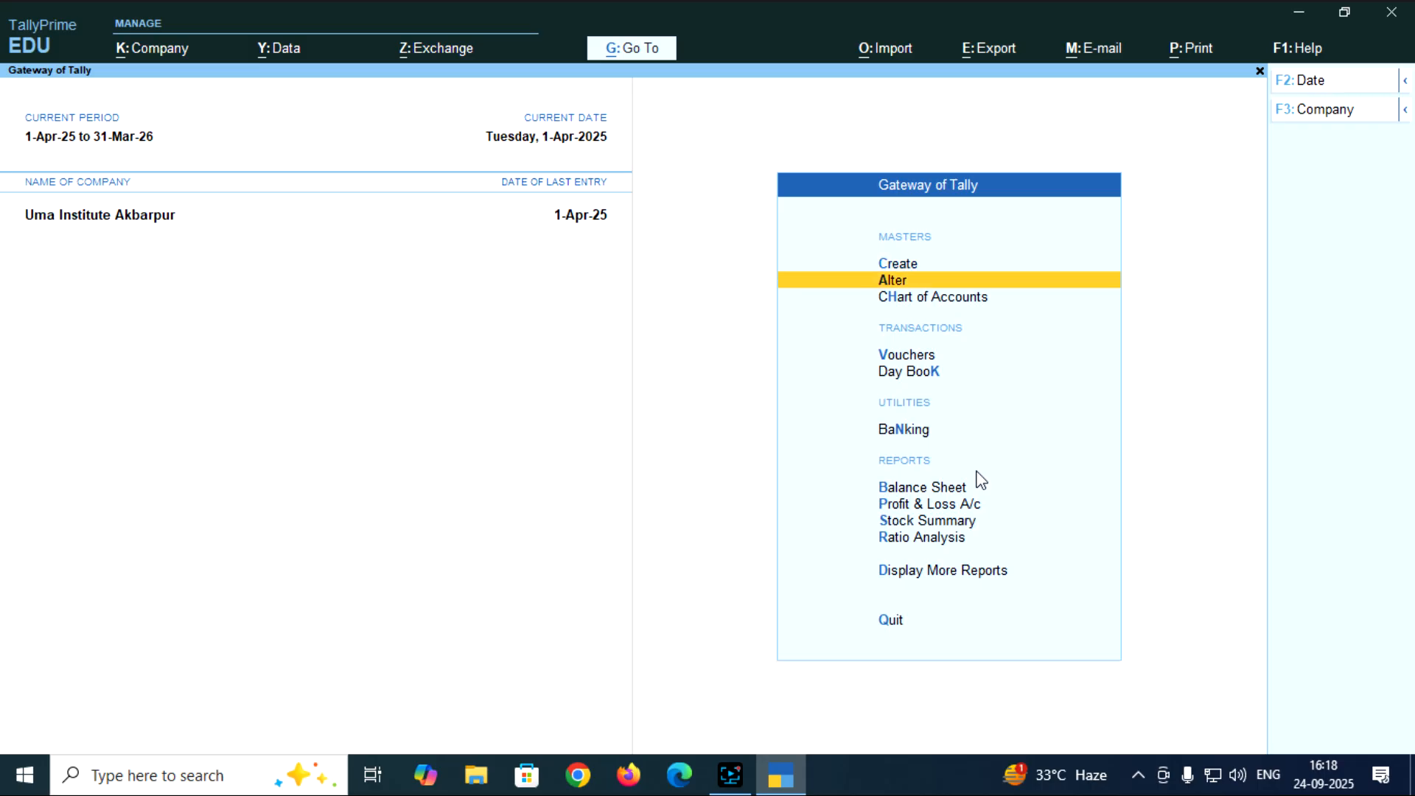
key("Return")
key("Down")
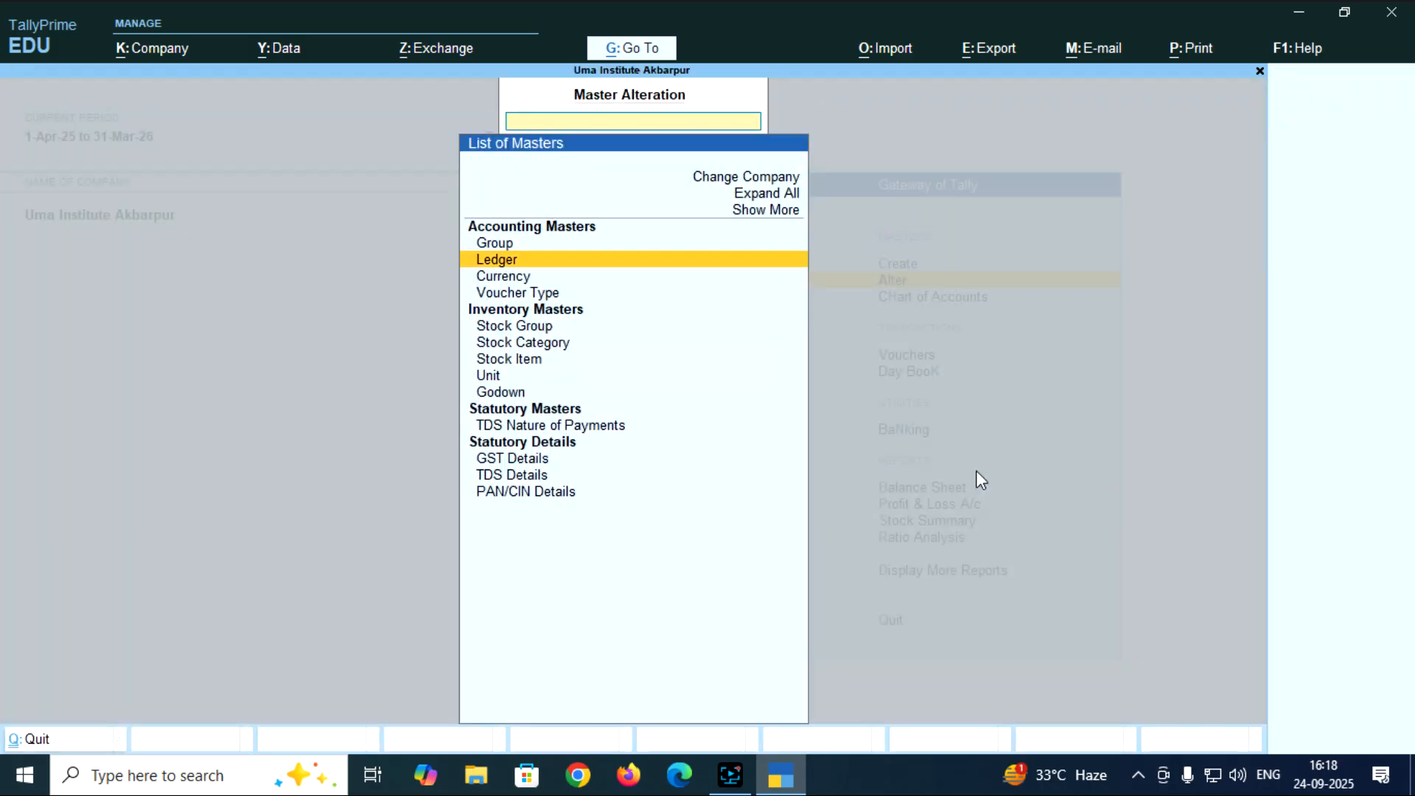
key("Return")
key("Down")
key("Down")
key("Down")
key("Down")
key("Down")
key("Down")
key("Down")
key("Down")
key("Down")
key("Down")
key("Down")
key("Down")
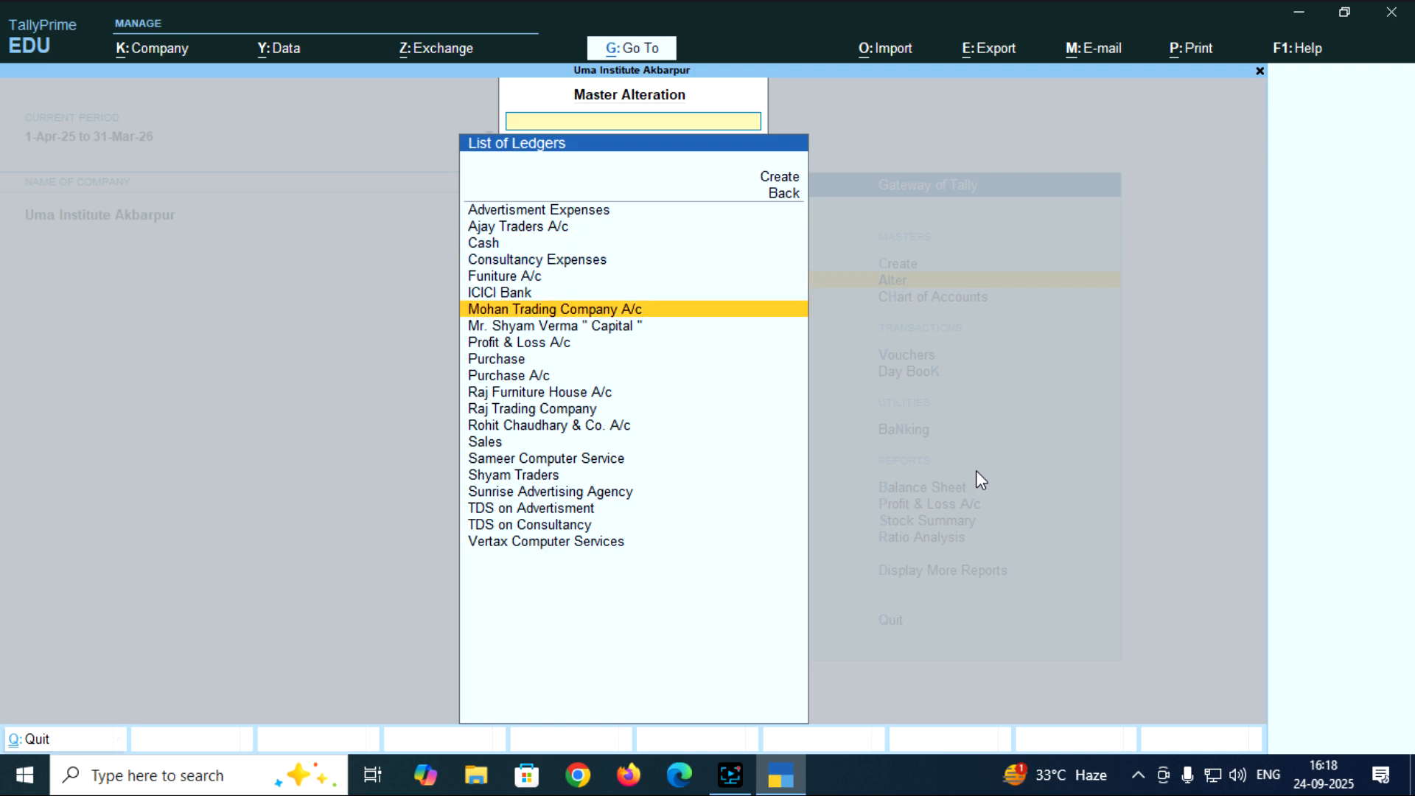
key("Down")
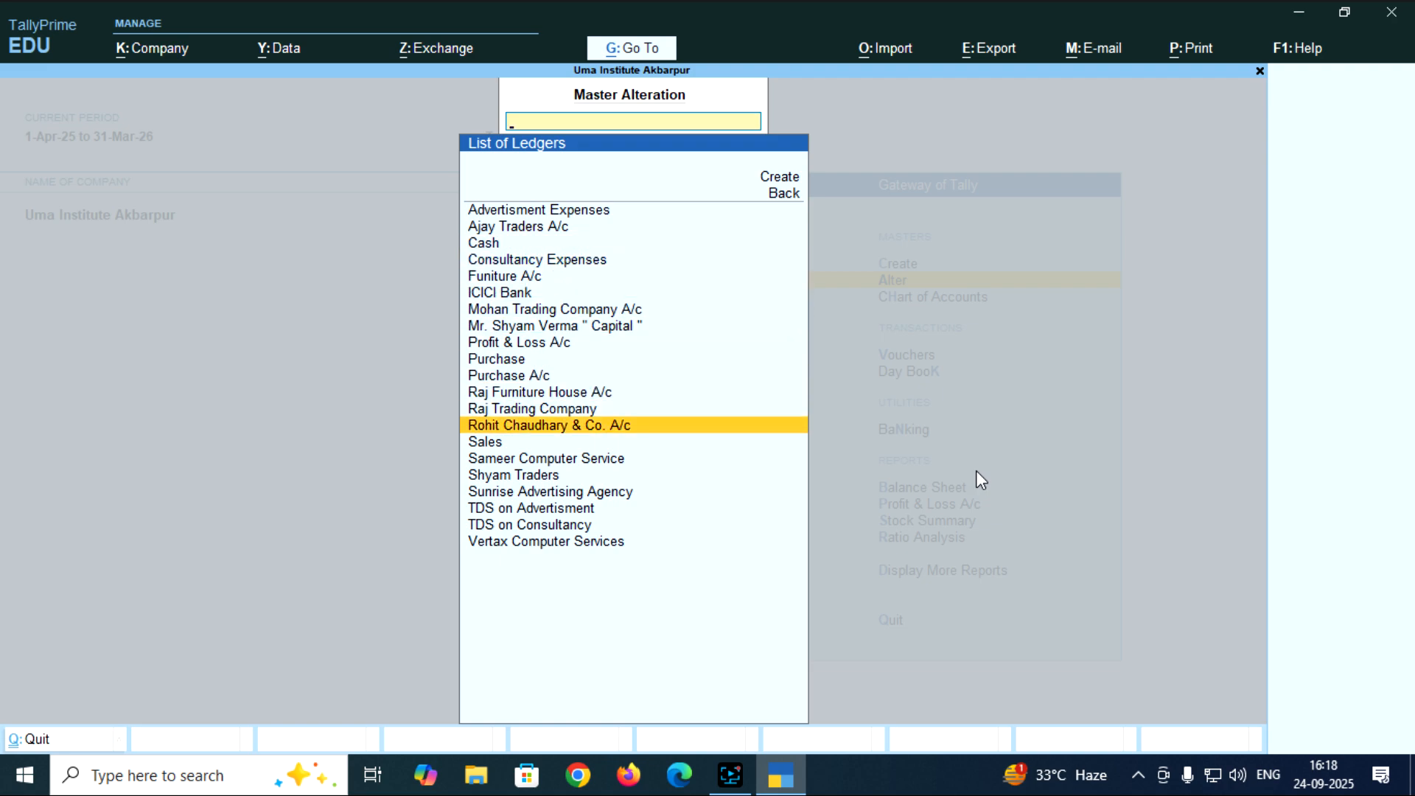
key("Return")
Keep the ledger's group, bill-by-bill and TDS deductable settings, and choose Partnership Firm as its deductee type.
key("Return")
key("Return")
key("Return")
key("Return")
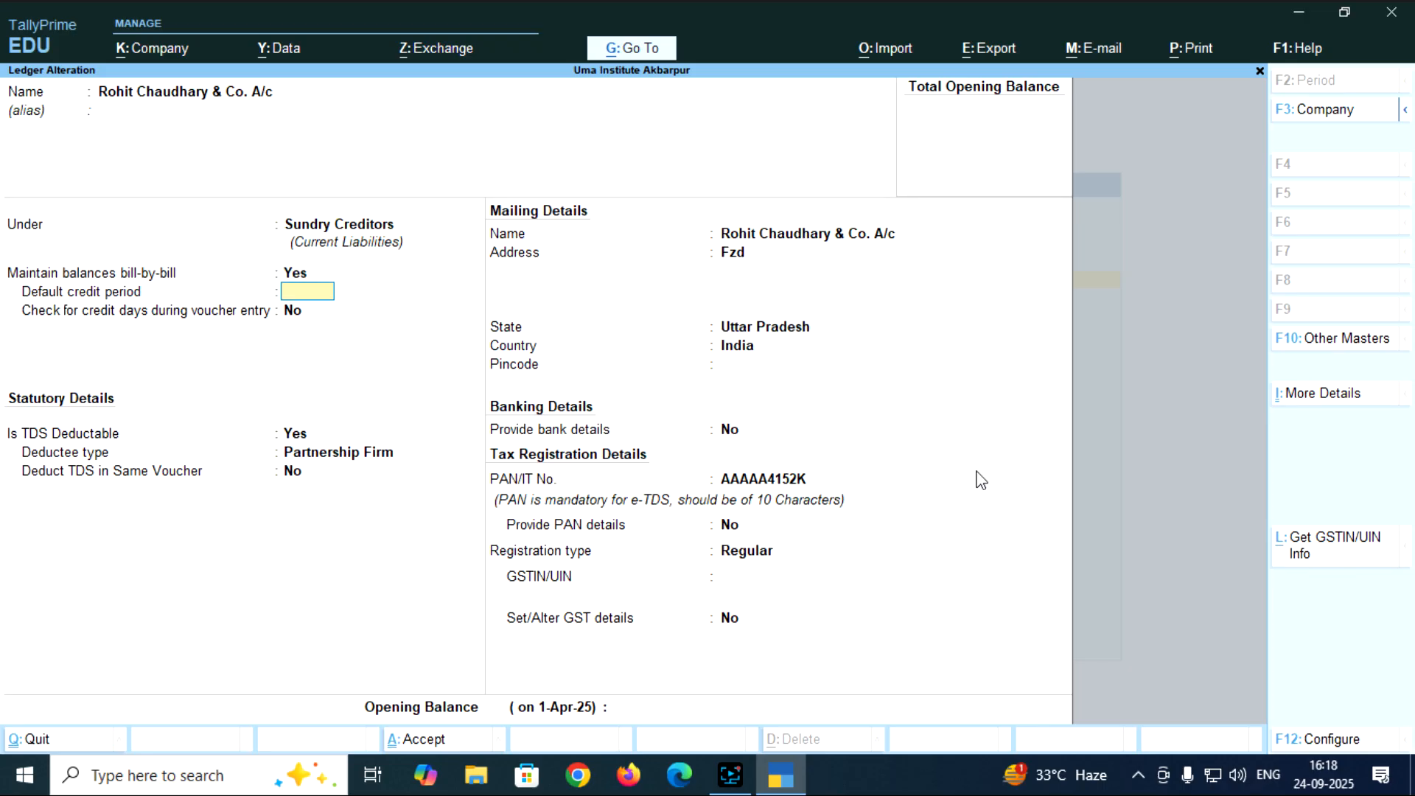
key("Return")
key("Return")
key("Return")
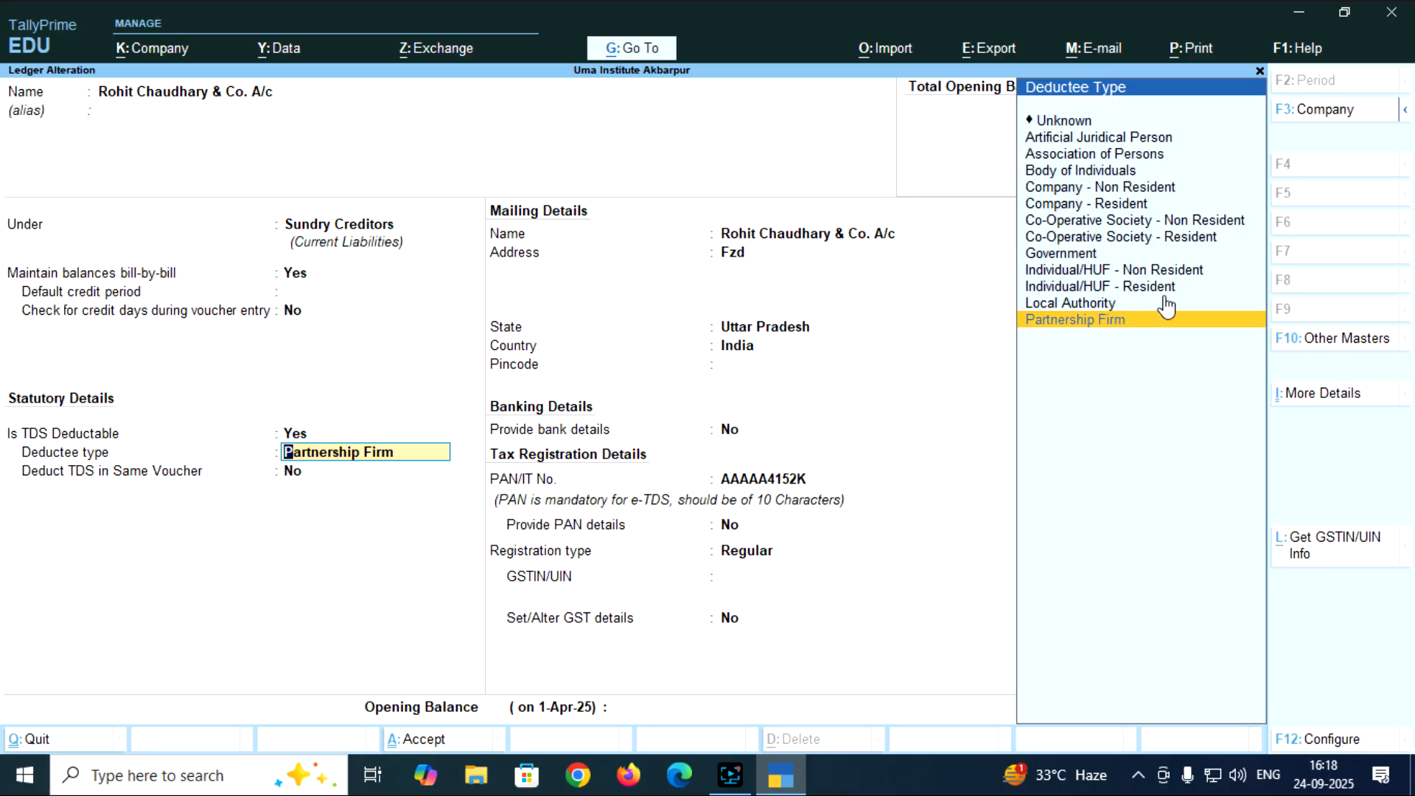
left_click(1130, 326)
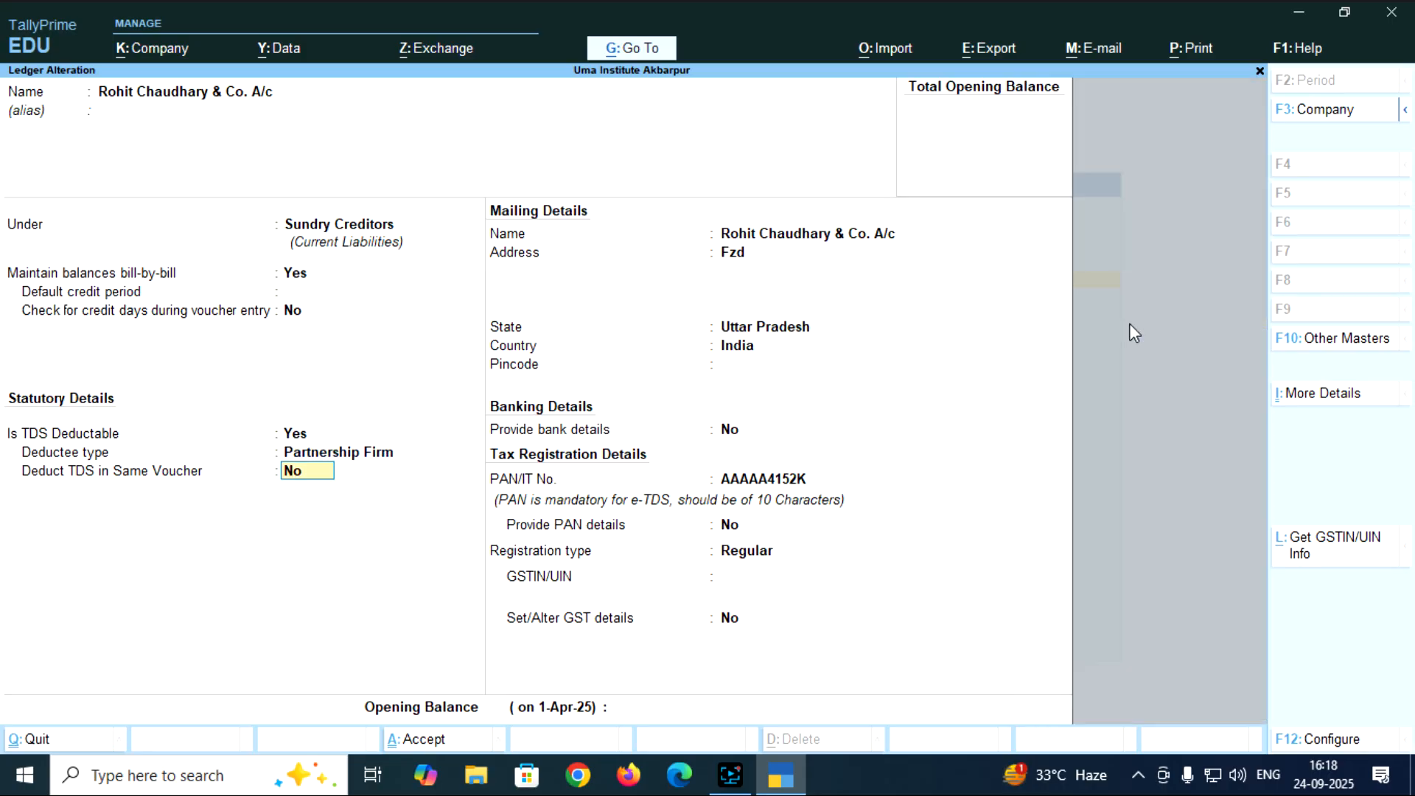
Keep Deduct TDS in Same Voucher at No and the ledger's mailing, banking and tax details, and save it.
key("Return")
key("Return")
key("Return")
key("Return")
key("Return")
key("Return")
key("Return")
key("Return")
key("Return")
key("Return")
key("Return")
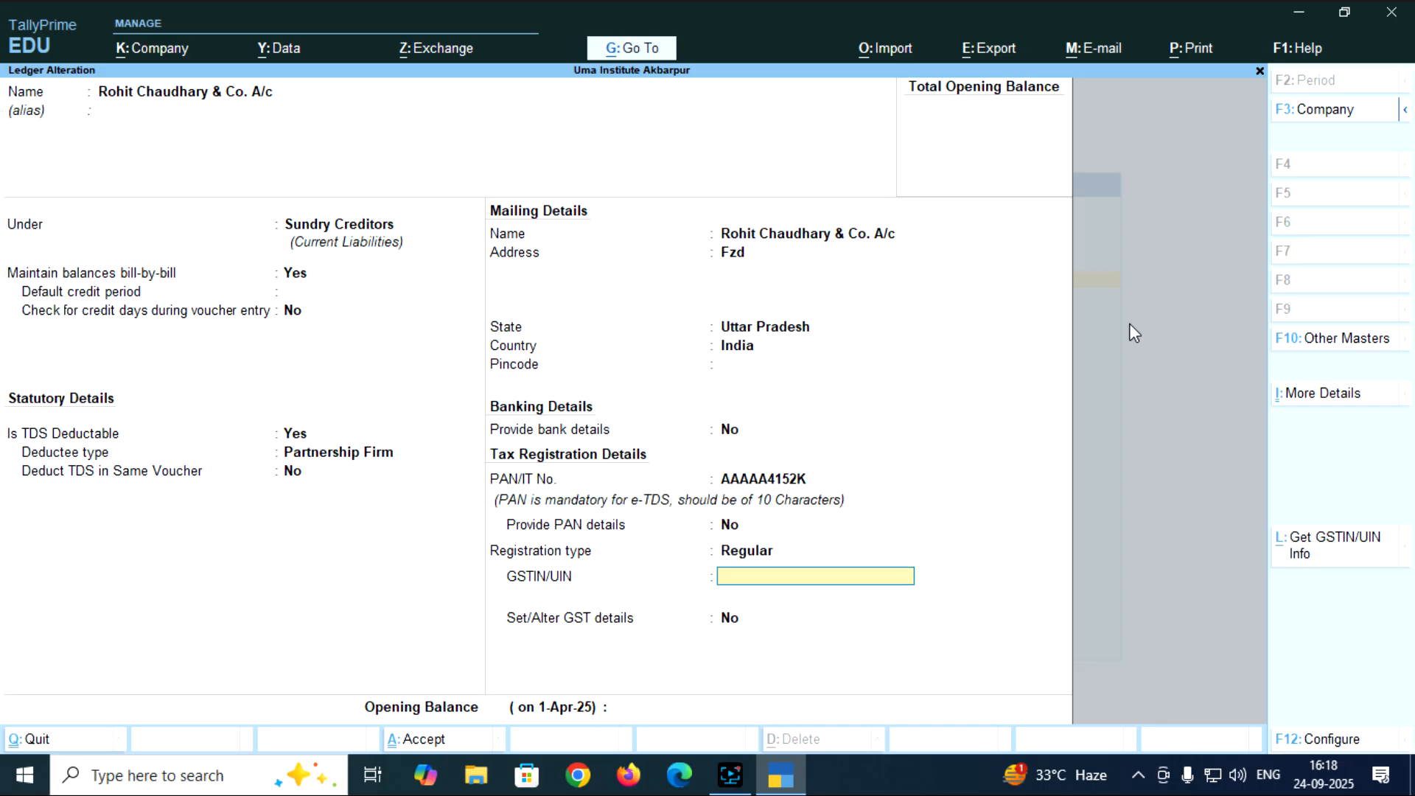
key("Return")
key("Return")
key("Return")
key("Return")
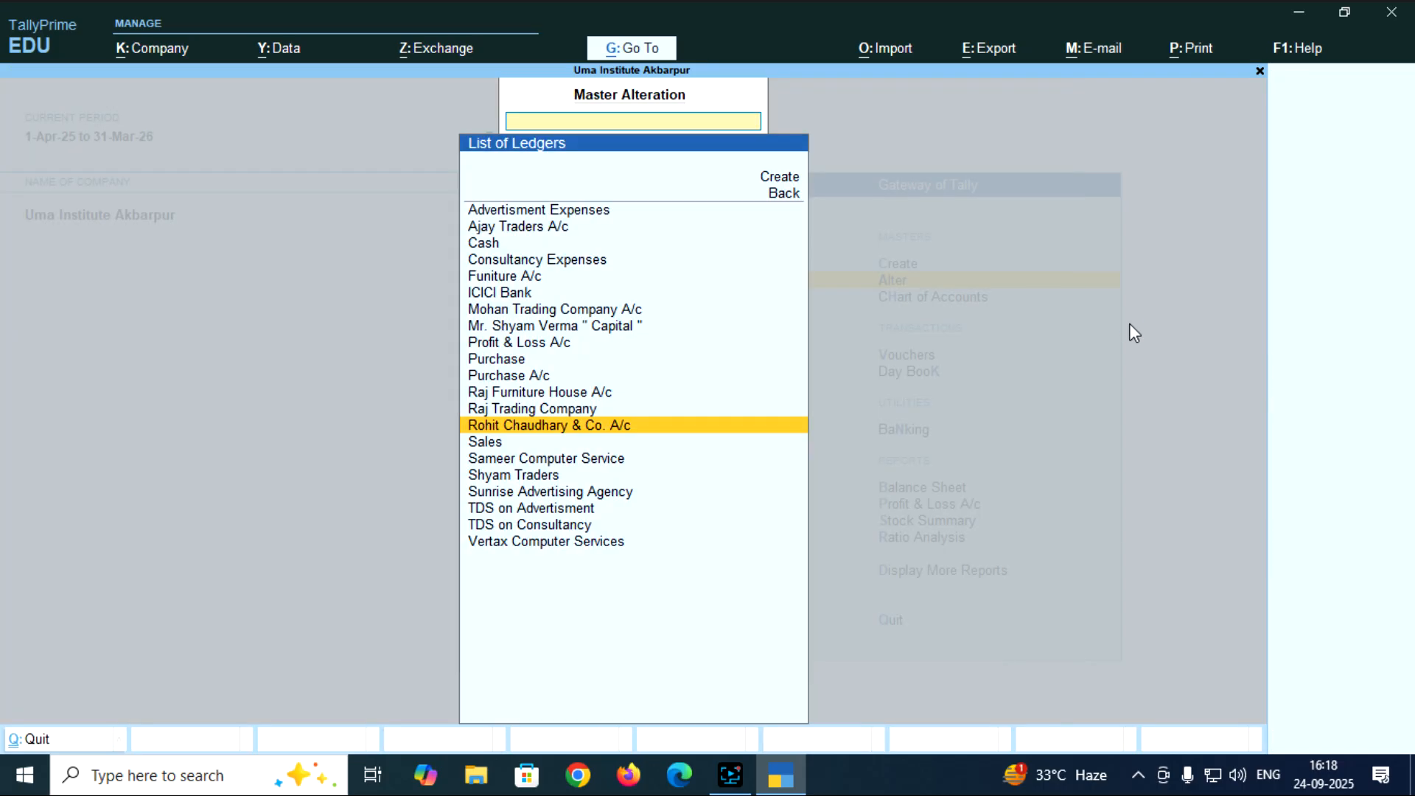
Return to voucher entry and reopen the saved 45,000 consultancy journal No. 4.
key("Escape")
key("Down")
key("Down")
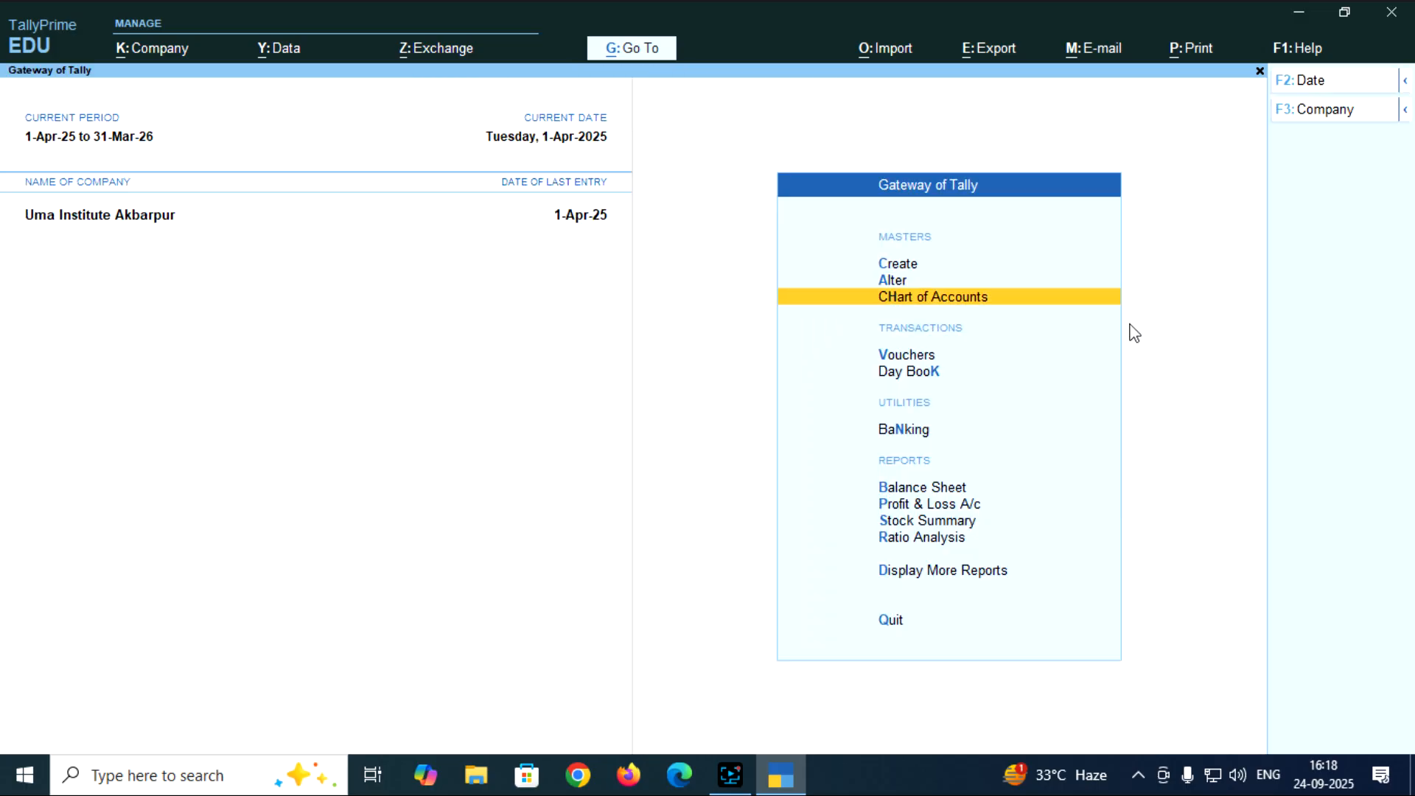
key("Return")
key("Page_Up")
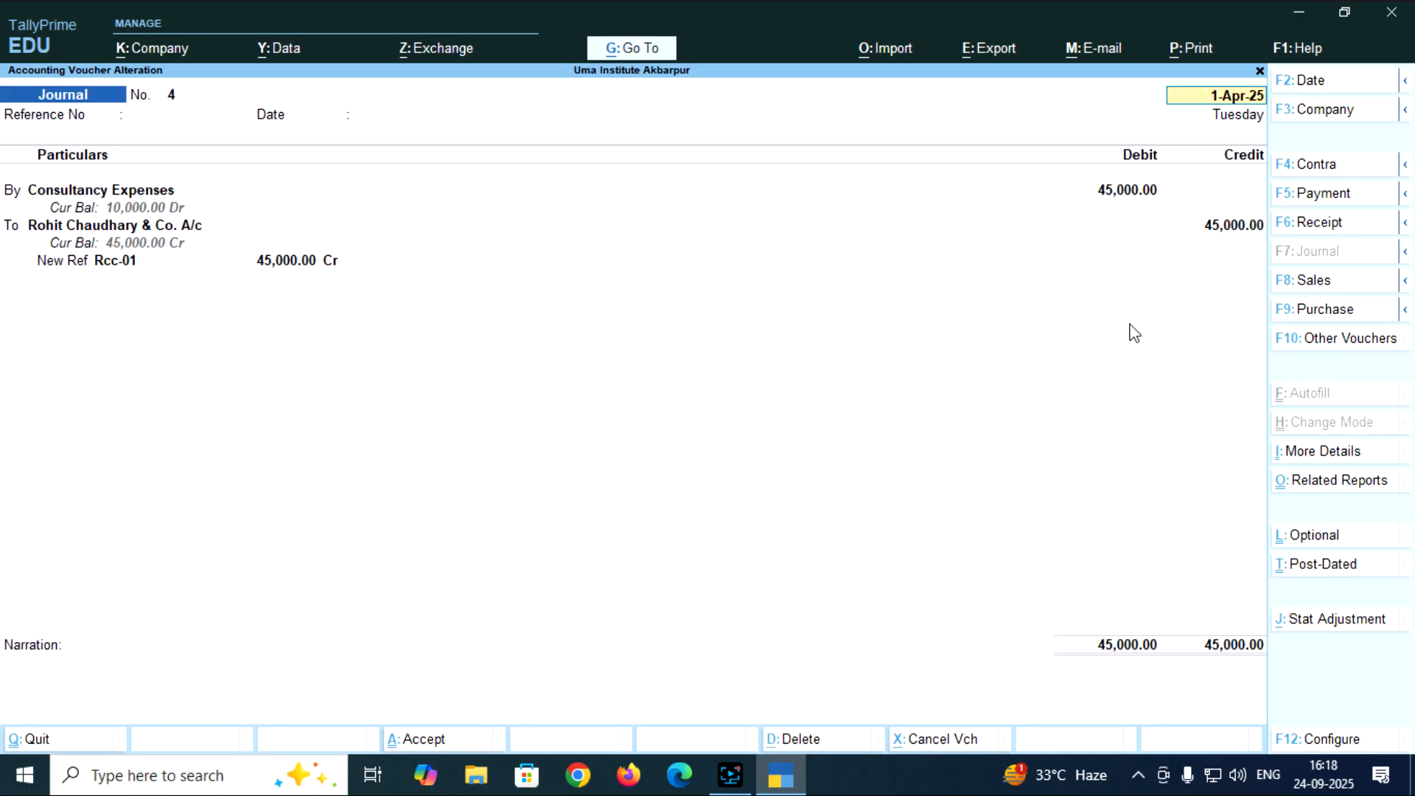
Keep the 45,000 consultancy debit and party credit with new reference Rcc-01, and save journal No. 4 again.
key("Return")
key("Return")
key("Return")
key("Return")
key("Return")
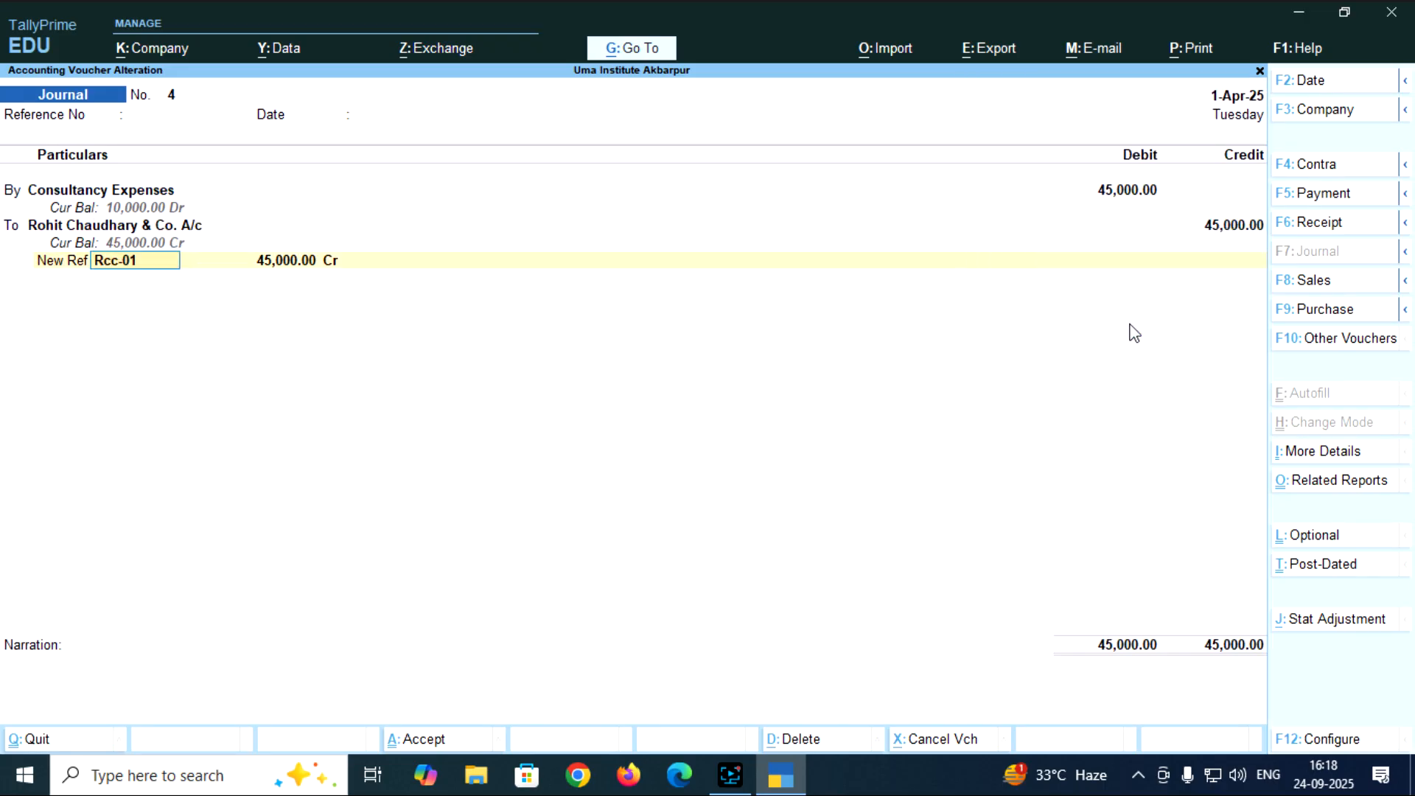
key("Return")
key("Return")
key("Return")
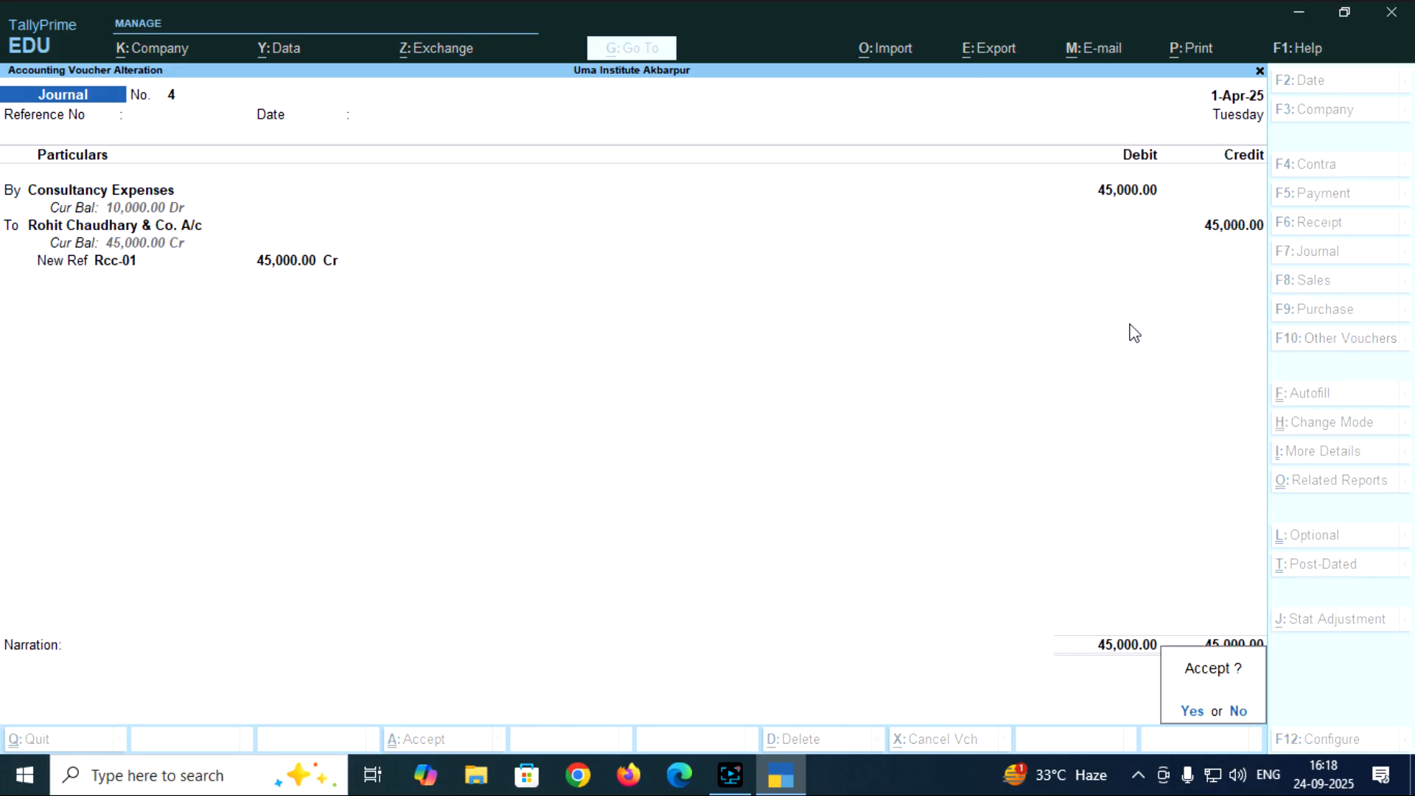
key("Return")
Autofill the new journal as a TDS Deduction till 1-Apr-25 for Rohit Chaudhary & Co. A/c, Fees for Professional Services, with TDS on Consultancy.
key("ctrl")
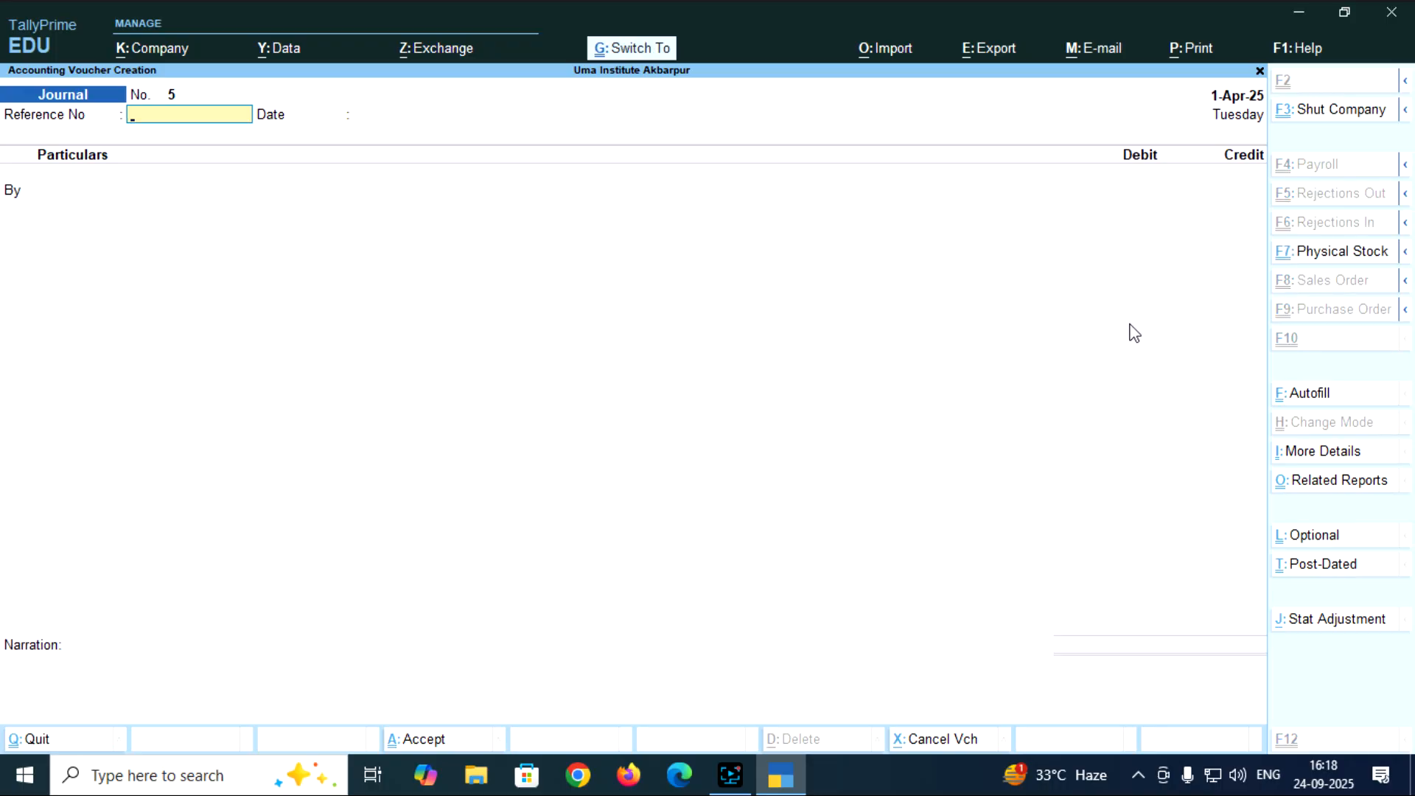
key("ctrl+e")
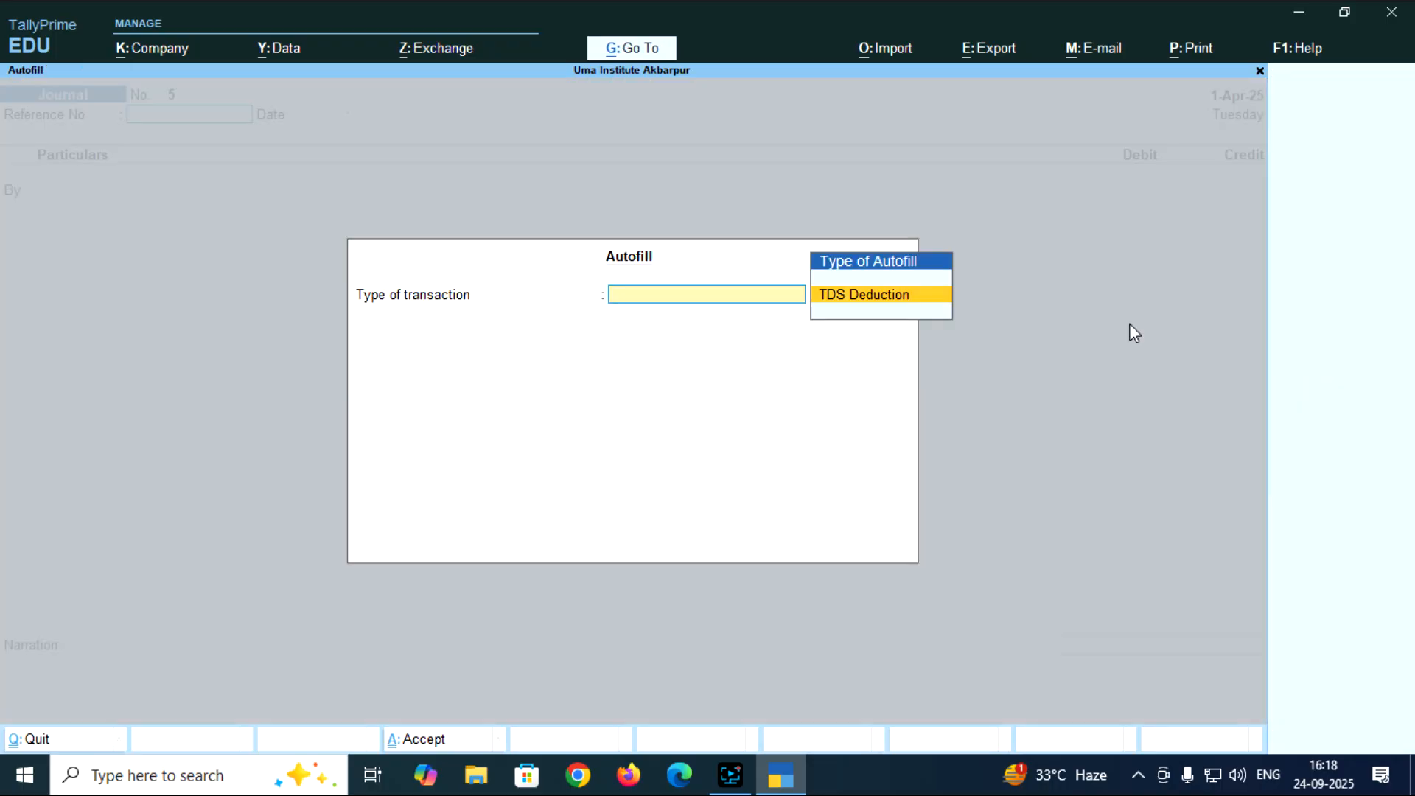
key("Return")
key("Return")
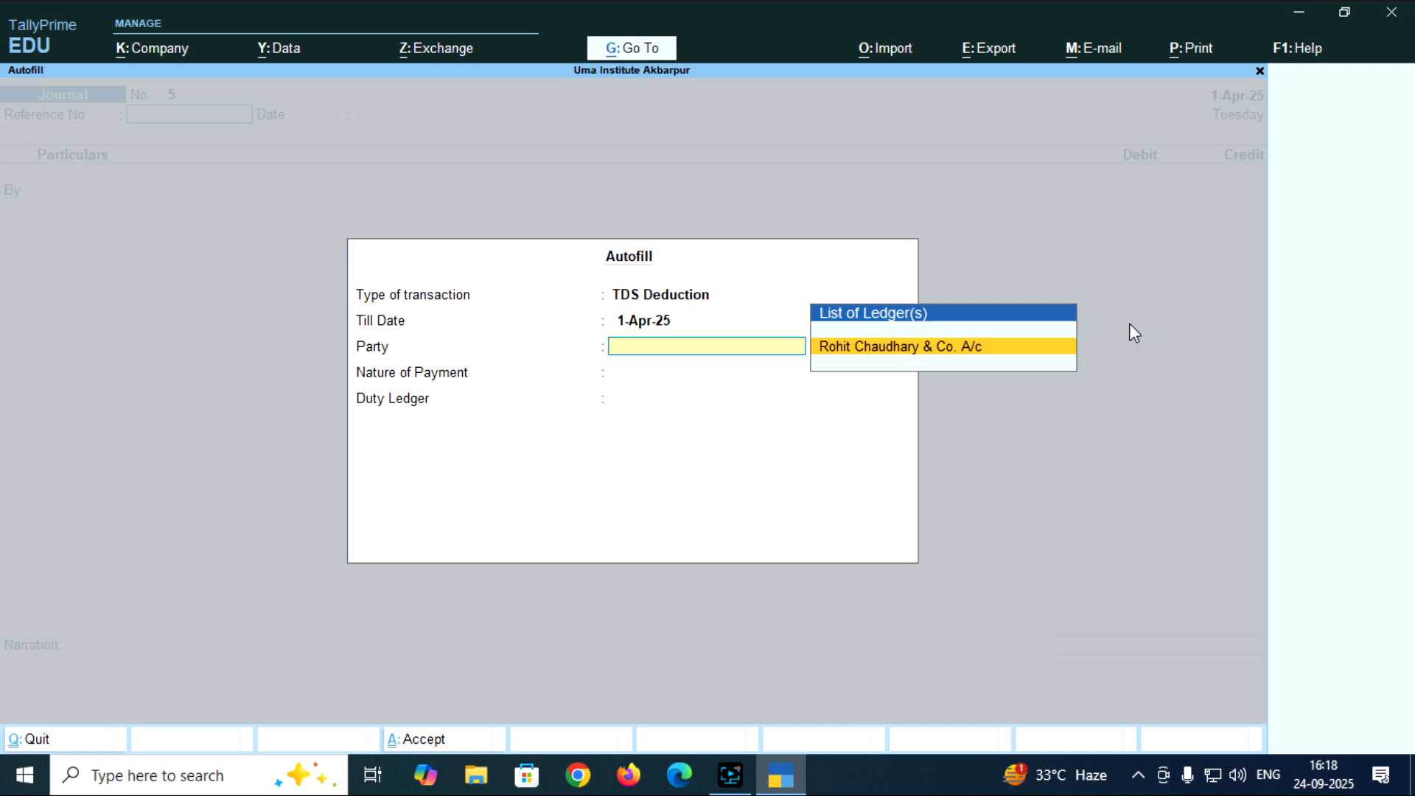
key("Return")
key("Return")
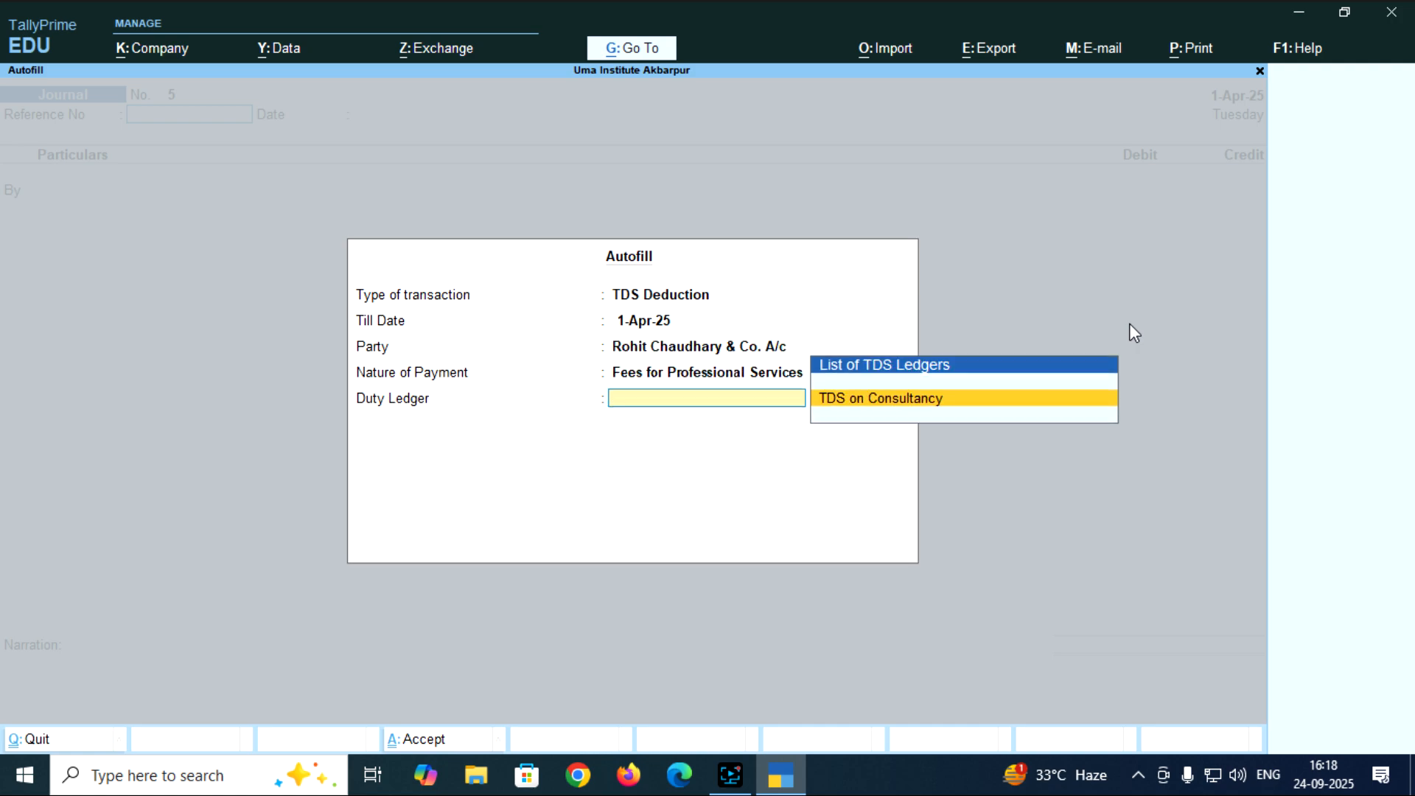
key("Return")
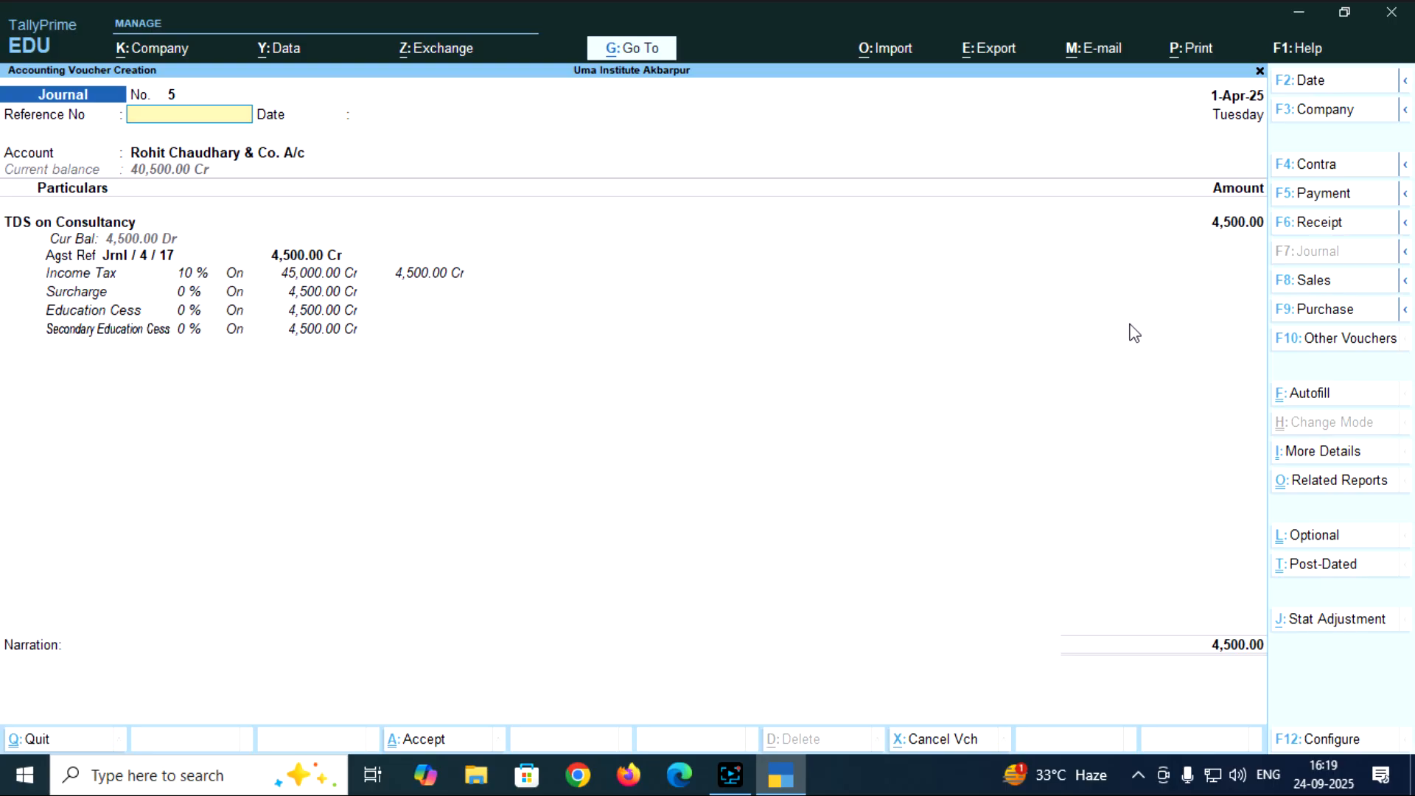
Allocate the 4,500 TDS against pending bill Rcc-01, leave the reference number and narration blank, and save the journal.
key("Return")
key("Return")
key("Return")
key("Return")
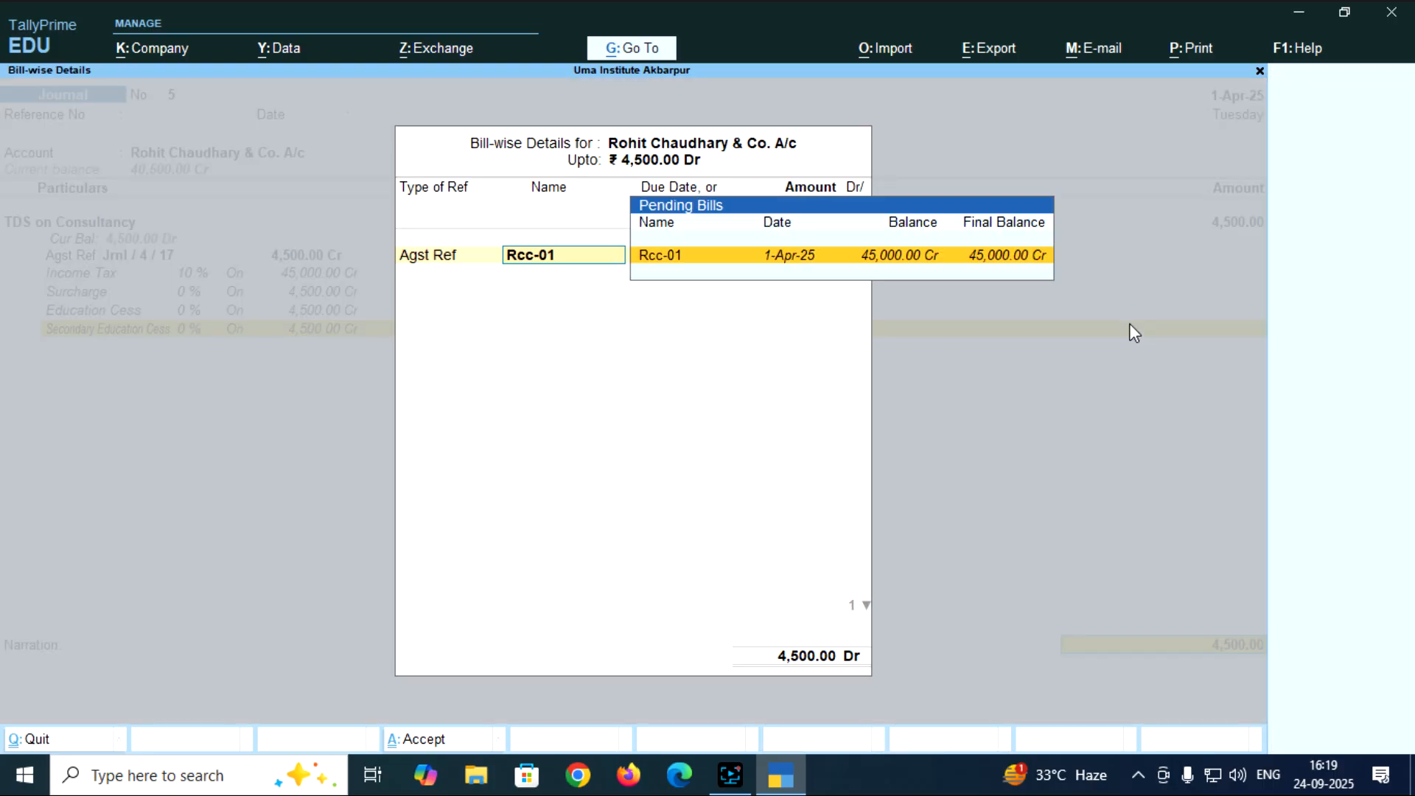
key("Return")
key("Return")
key("Return")
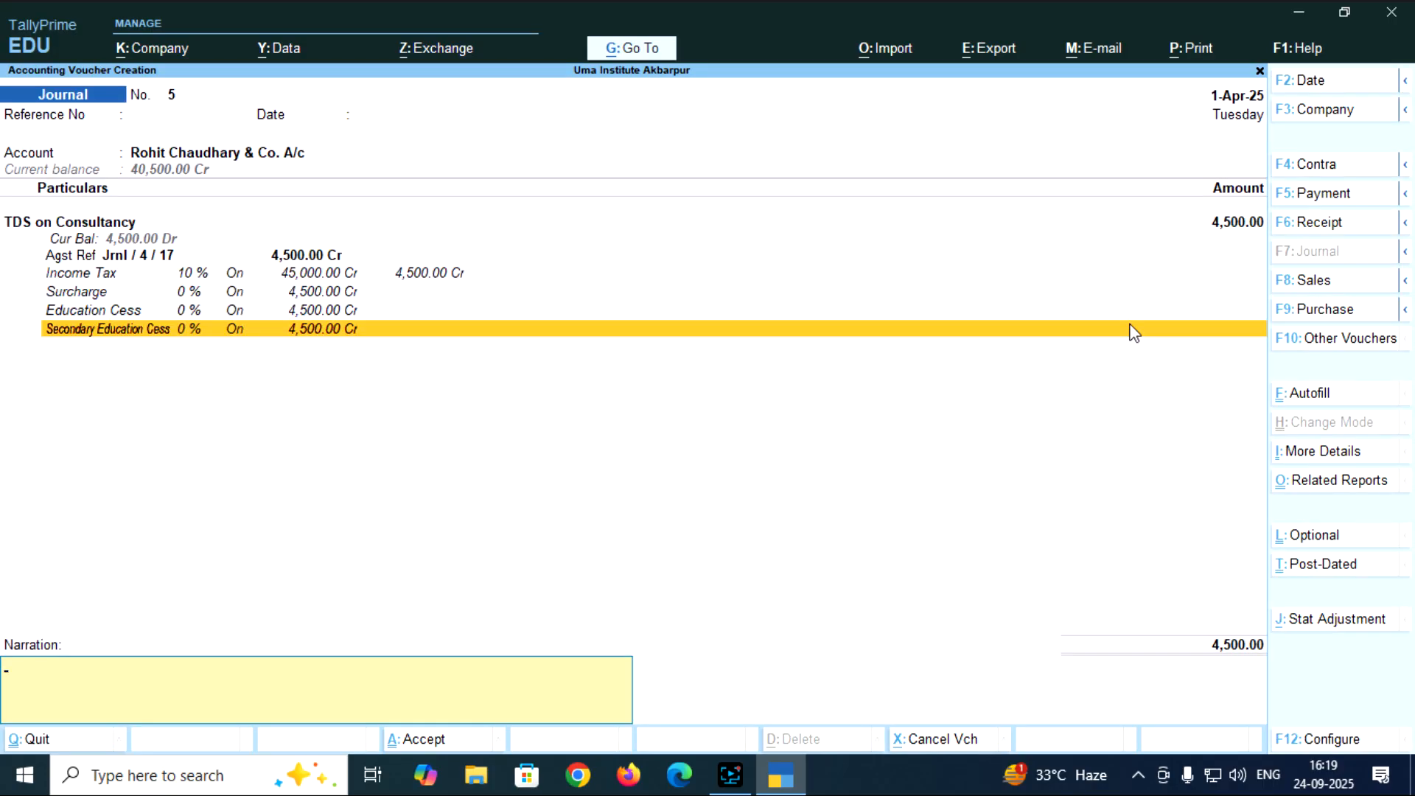
key("Return")
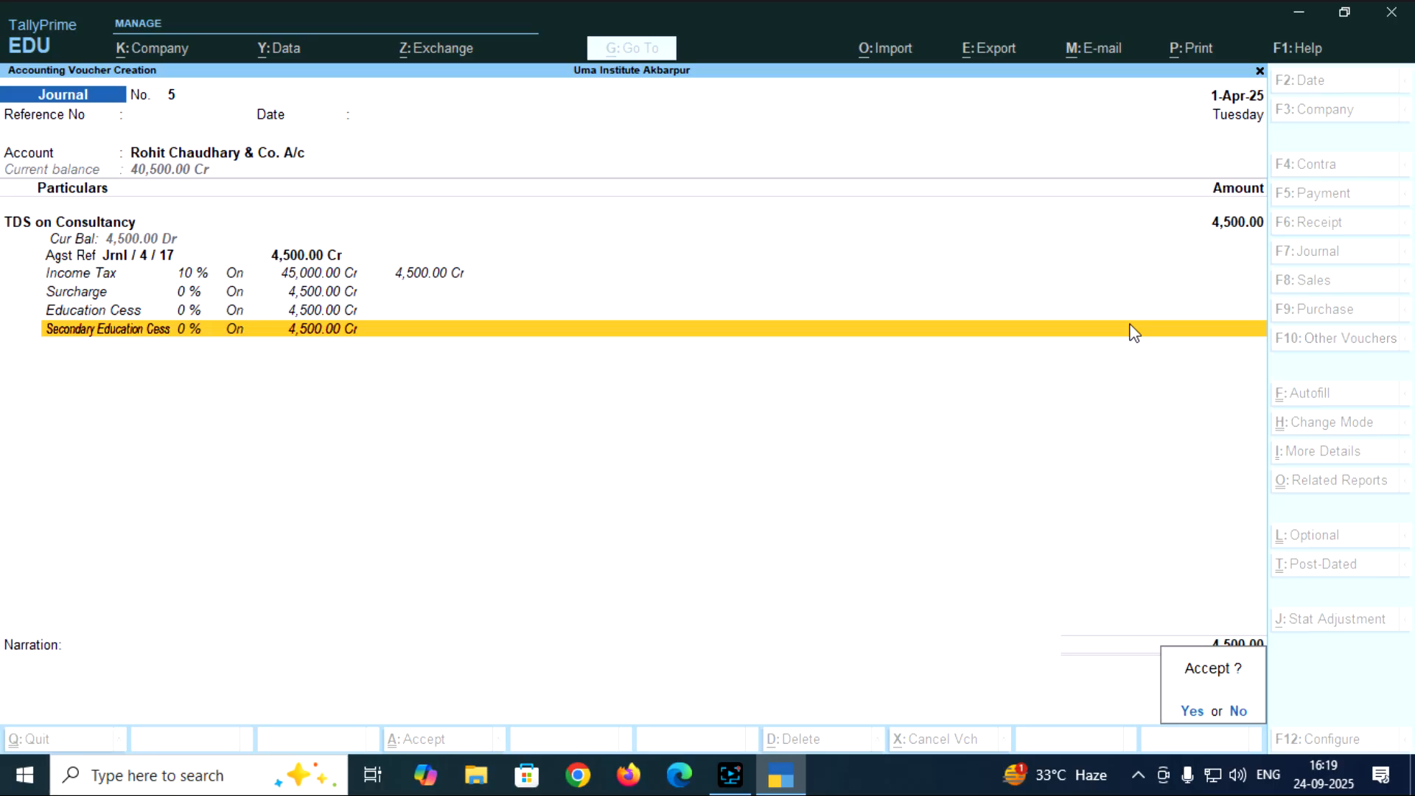
key("Return")
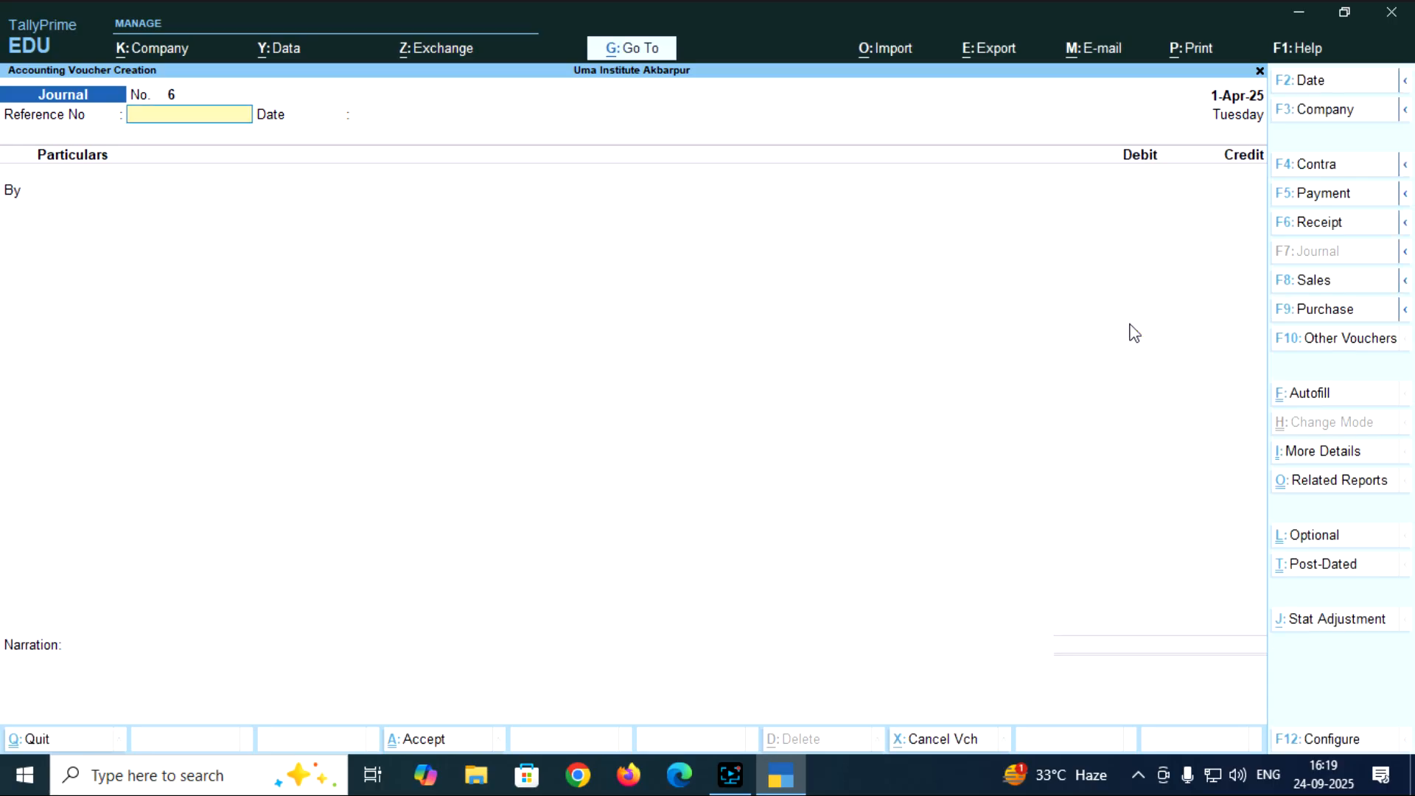
Reopen the saved TDS journal No. 5 to review its debit and credit entries.
key("Page_Up")
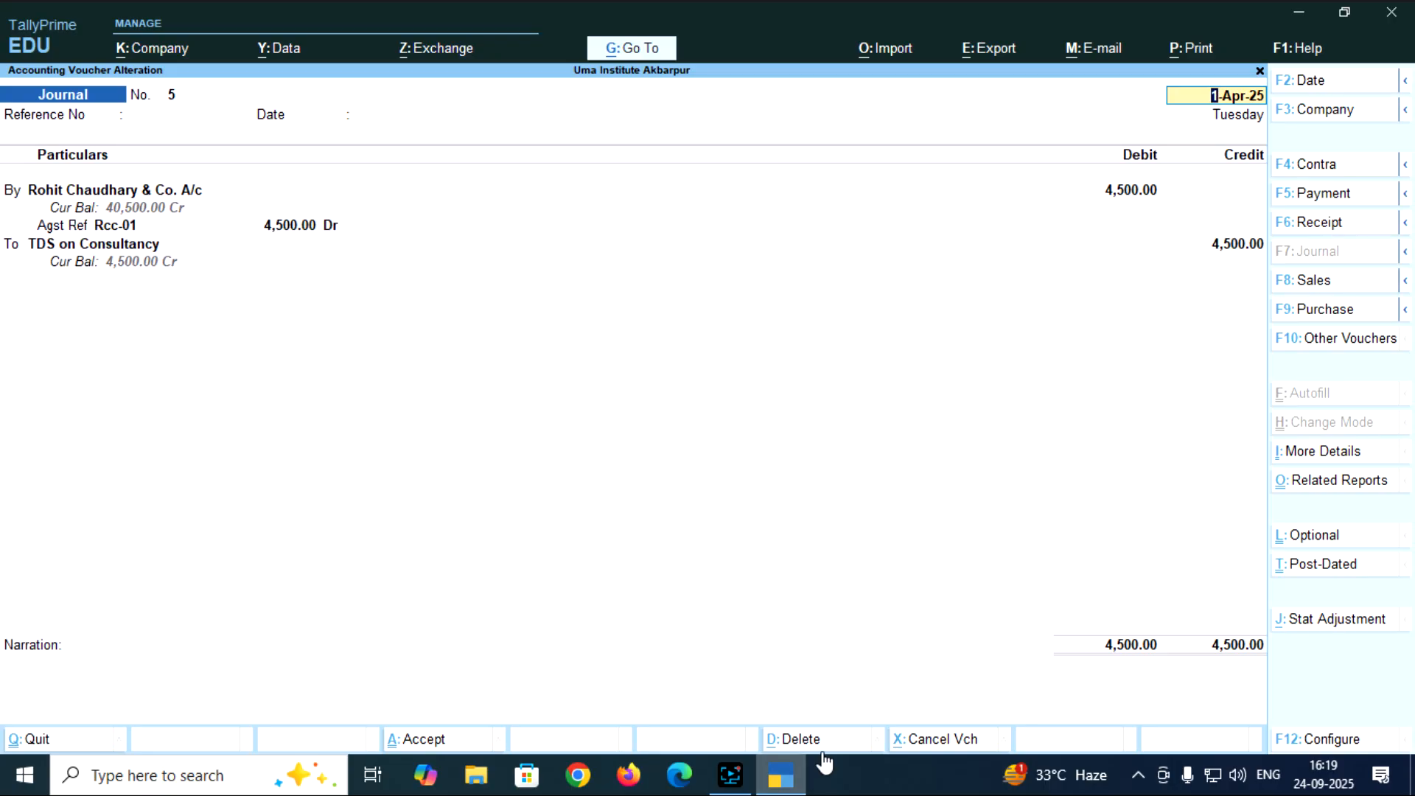
left_click(739, 763)
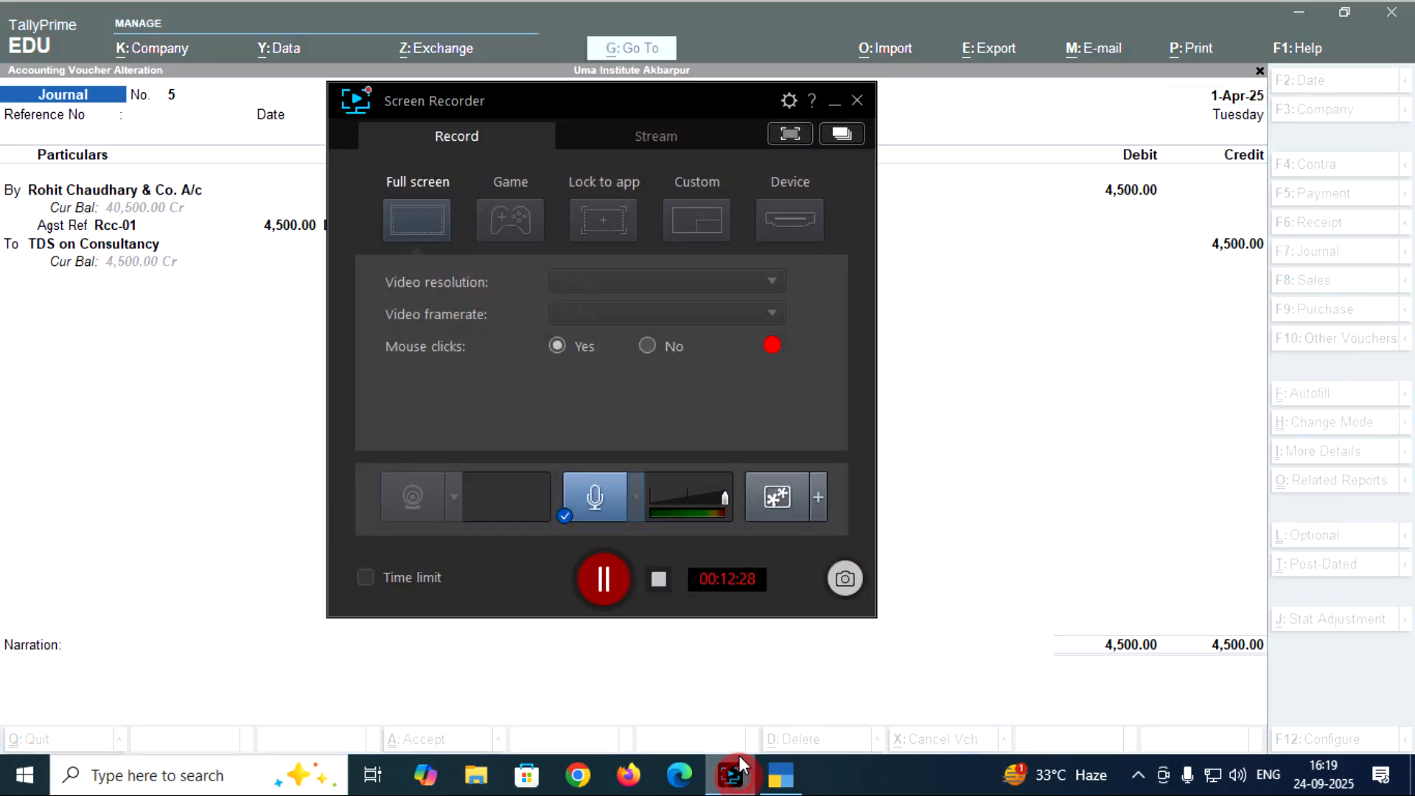